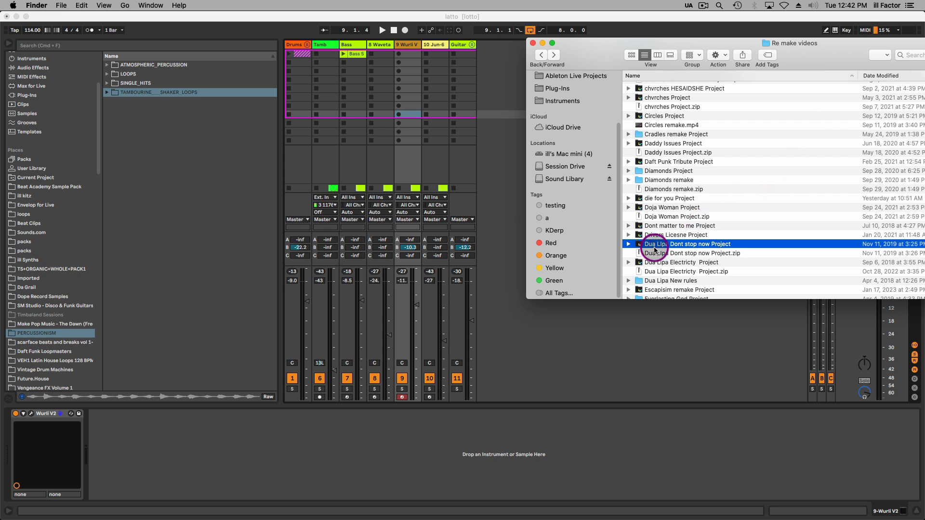
Expand the Dua Lipa Dont stop now Project folder in Finder and import its START.als set into the open Live set.
left_click(626, 248)
left_click_drag(726, 43, 841, 18)
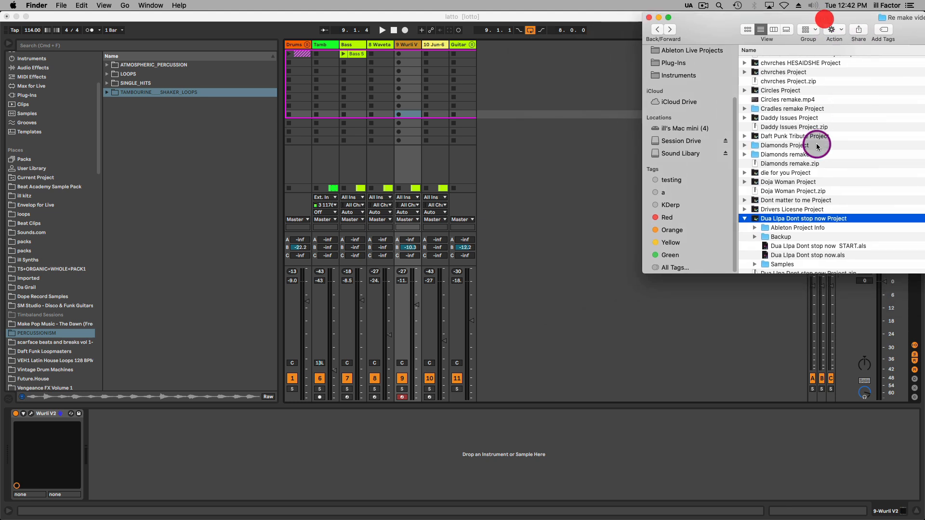
left_click(790, 247)
left_click_drag(790, 251, 530, 56)
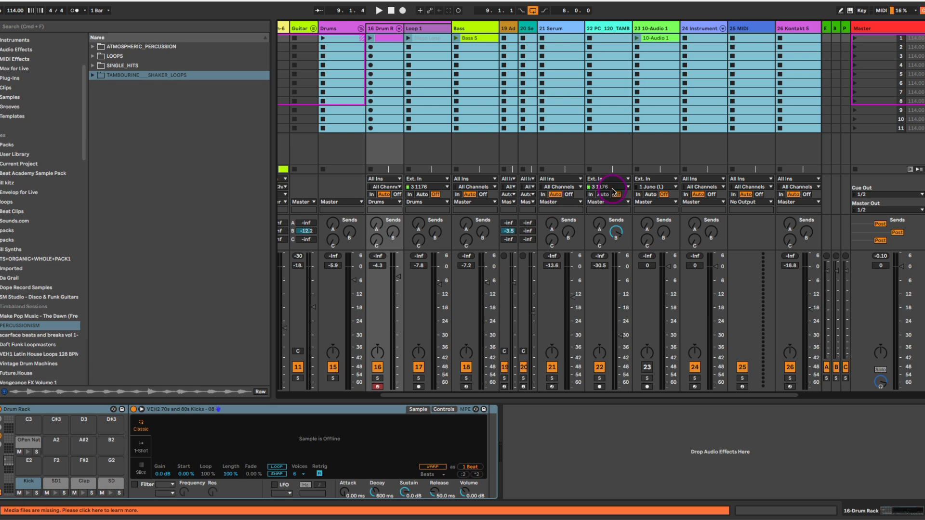
Show the imported tracks in Arrangement View and review their clips across the whole timeline.
left_click(644, 158)
key("Tab")
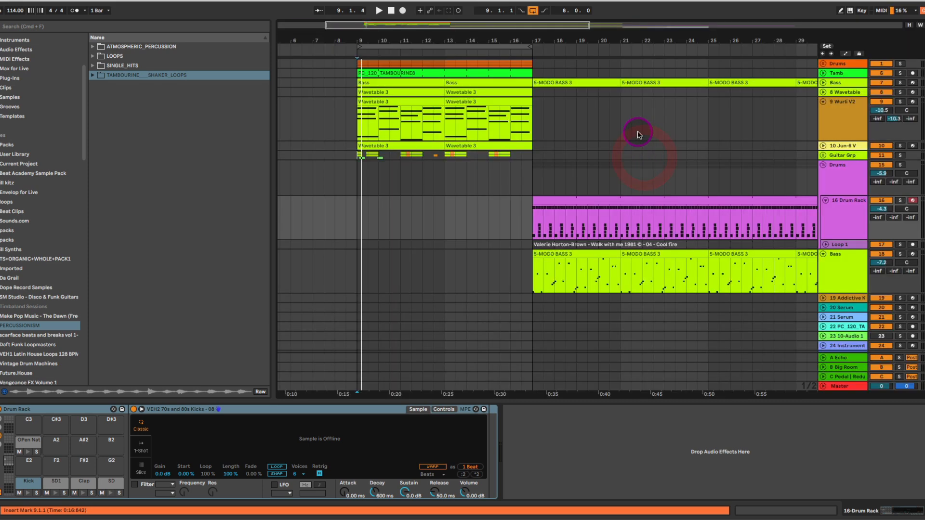
scroll(537, 159, "right", 5)
left_click_drag(602, 37, 597, 10)
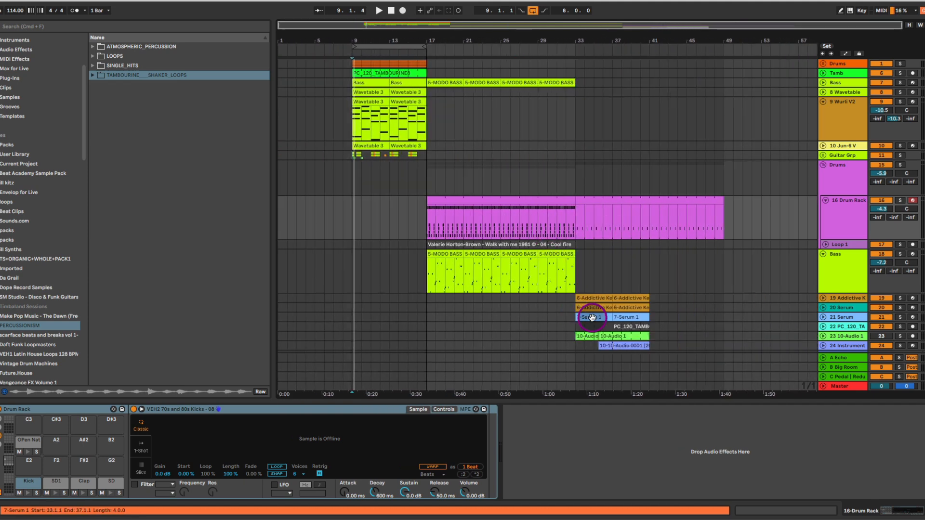
scroll(593, 318, "down", 2)
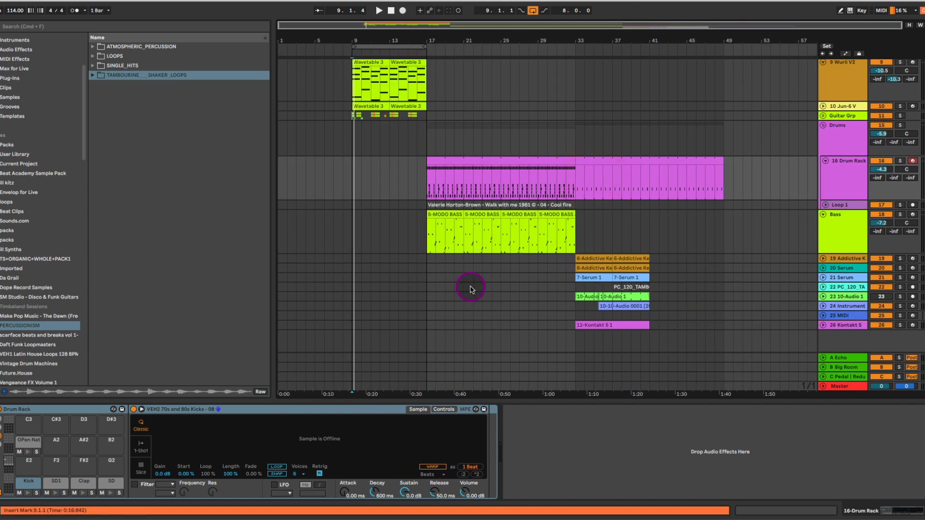
Audition the imported Drum Rack track in solo from bar 17, turning its solo off again at the end.
left_click_drag(426, 284, 425, 196)
left_click(568, 185)
left_click(900, 160)
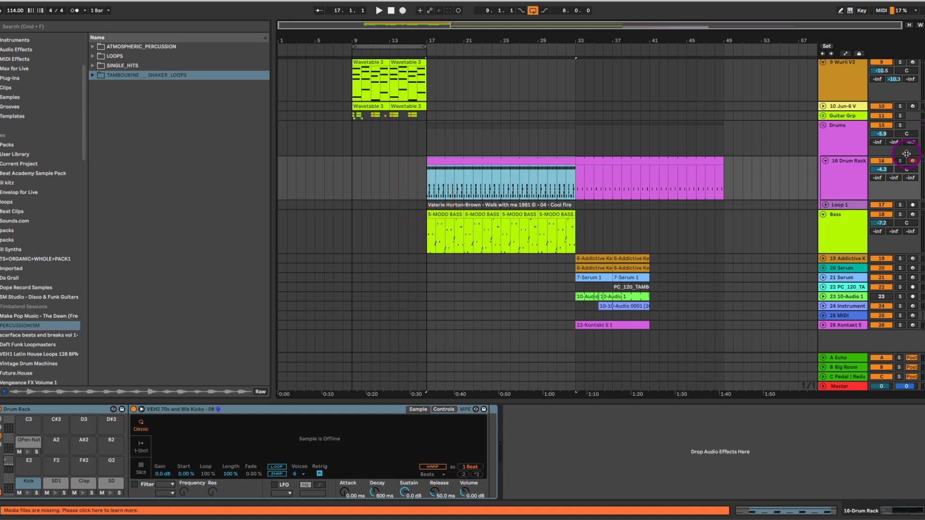
key("space")
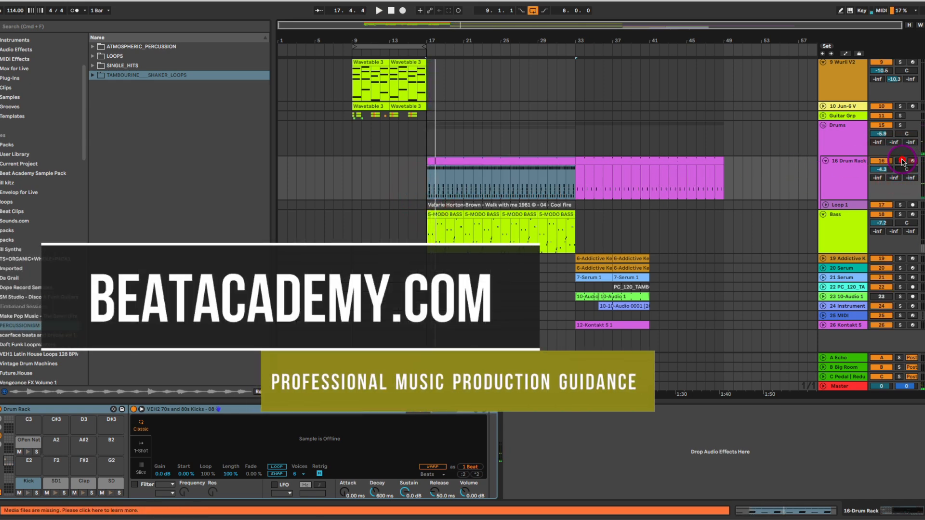
left_click(903, 162)
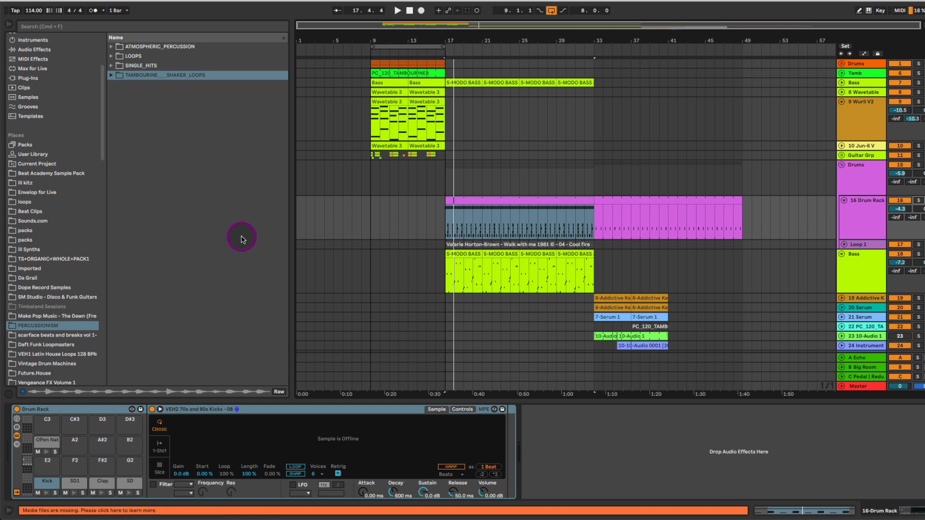
Find the studio 2054 Project folder in the browser's places and expand its real groove Live 10.als set.
scroll(92, 128, "up", 2)
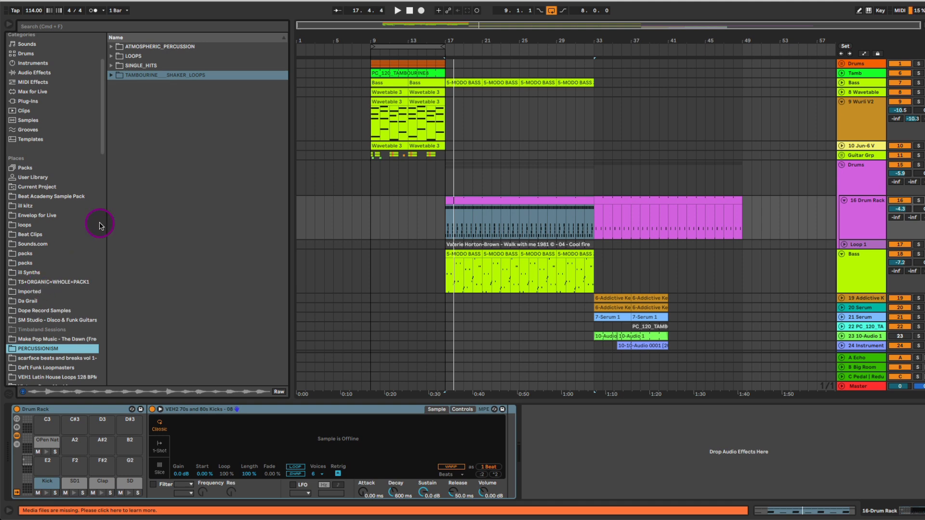
left_click_drag(102, 125, 99, 229)
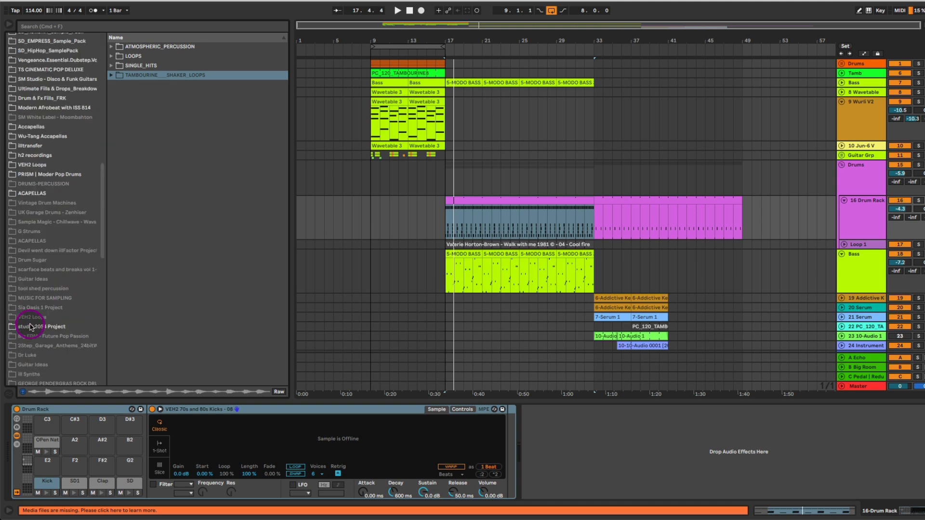
left_click(22, 326)
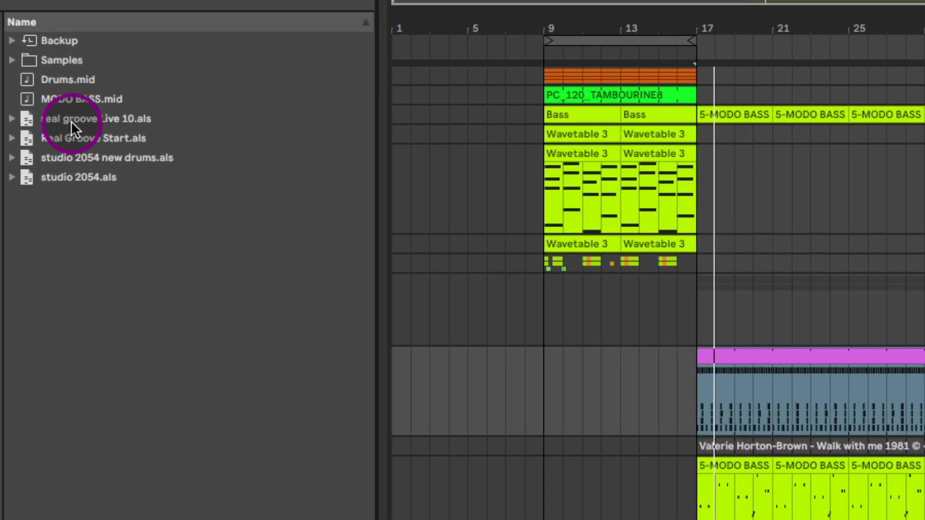
left_click(68, 120)
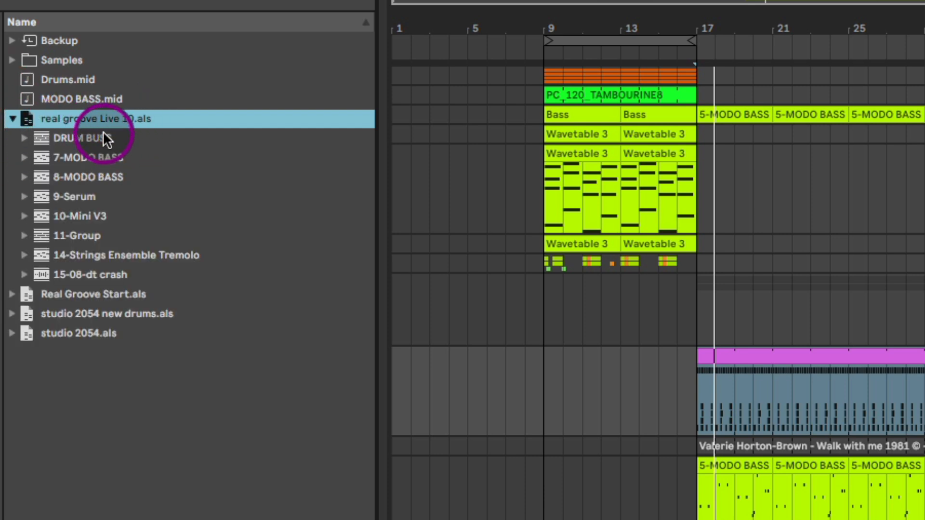
Look through the tracks inside real groove Live 10.als, from DRUM BUSS to 9-Serum.
left_click(103, 138)
left_click(106, 157)
left_click(106, 177)
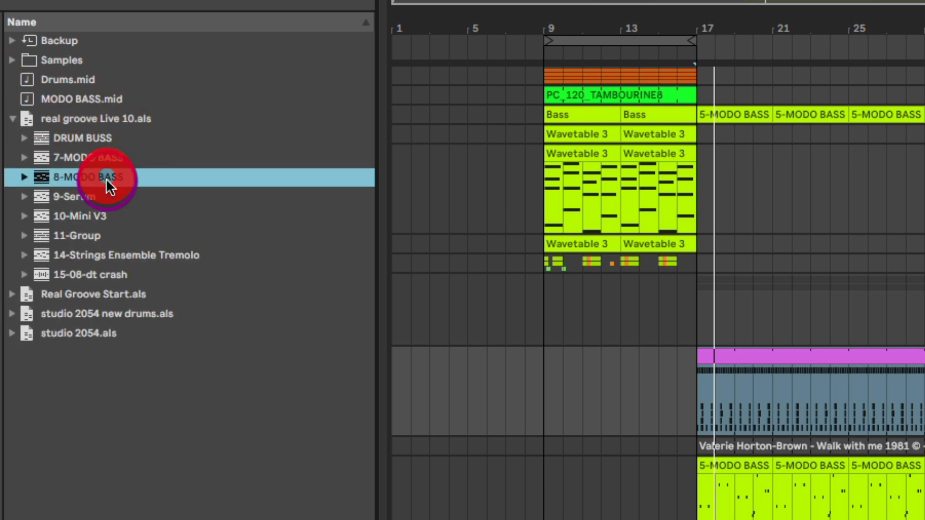
left_click(97, 190)
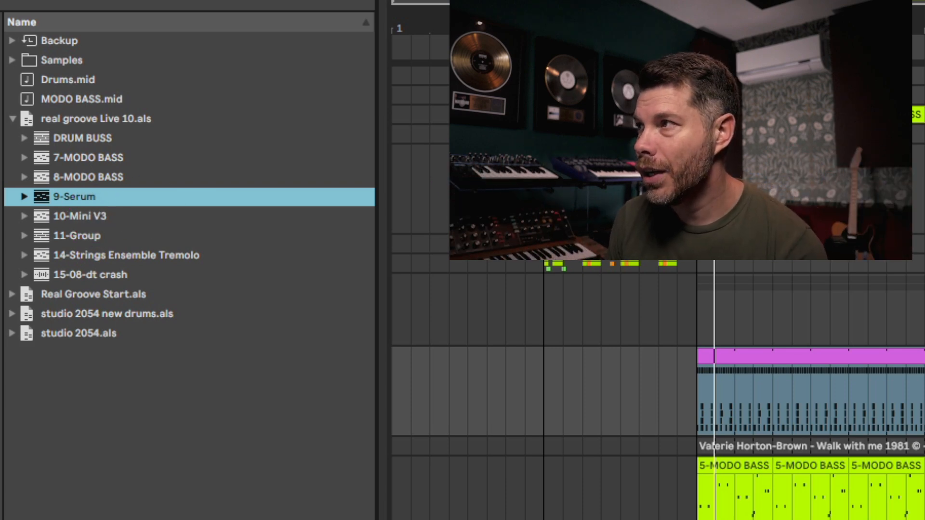
Collapse all arrangement tracks and undo the import of the Dua Lipa set, removing its tracks.
key("alt+u")
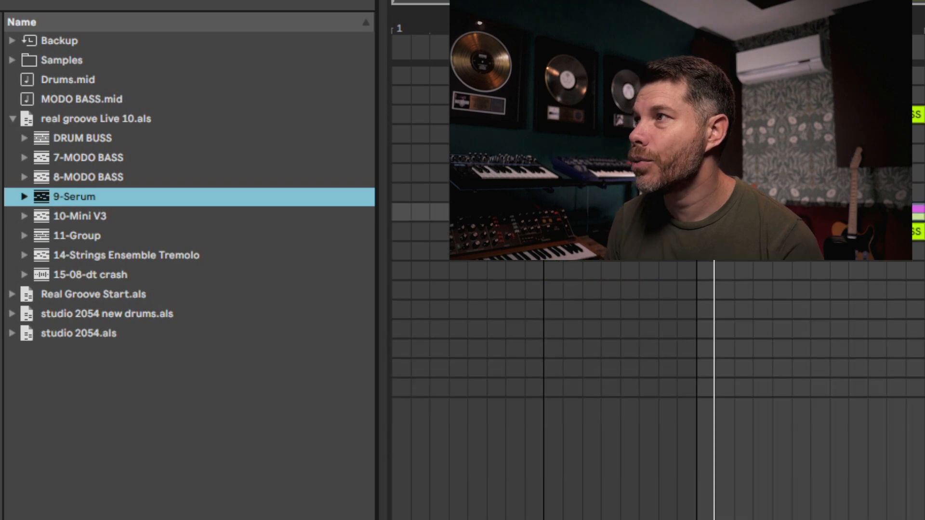
key("super+Tab")
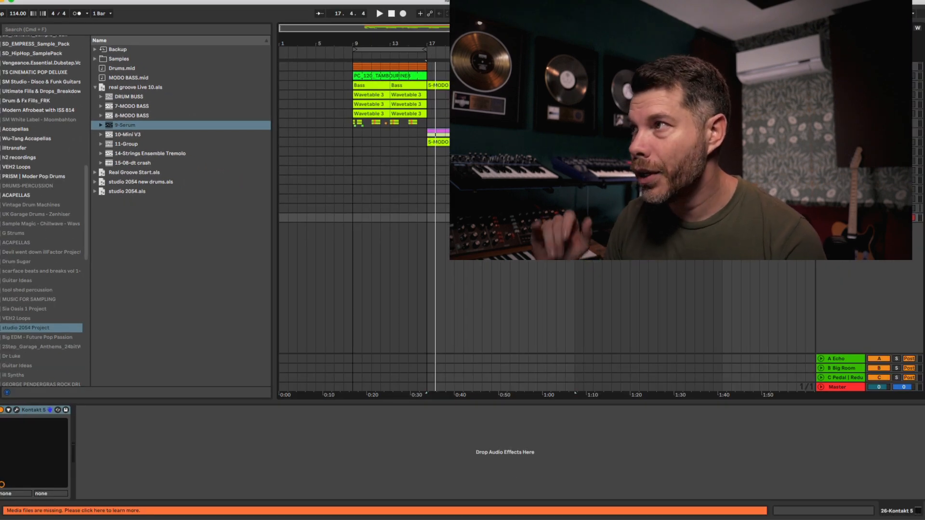
key("super+z")
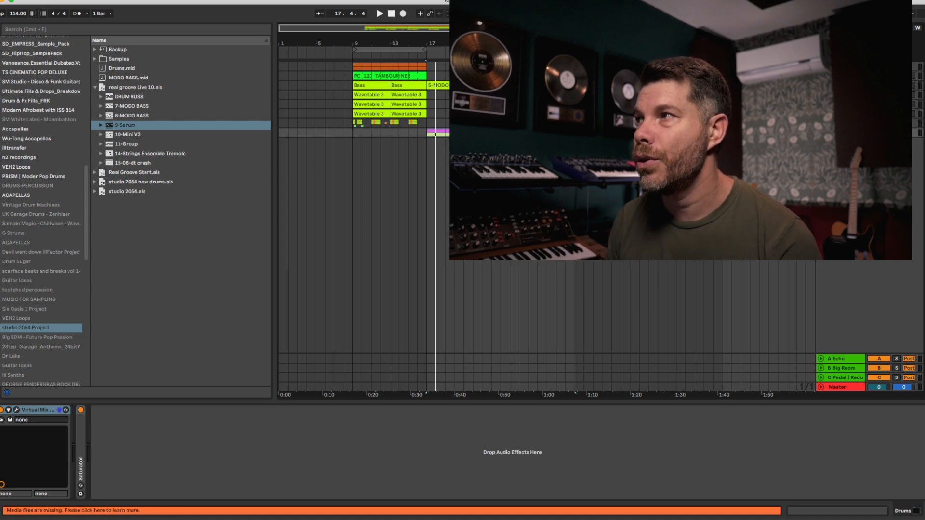
key("super+z")
key("super+z")
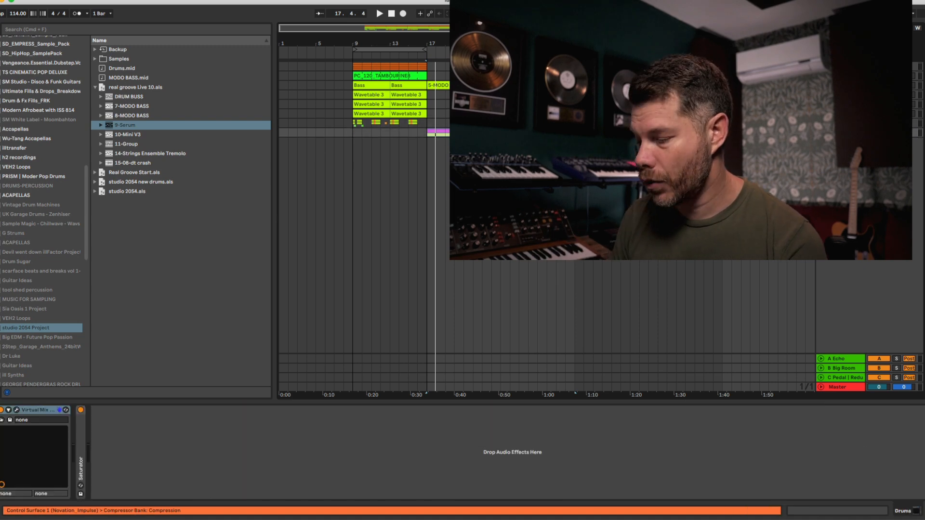
key("super+z")
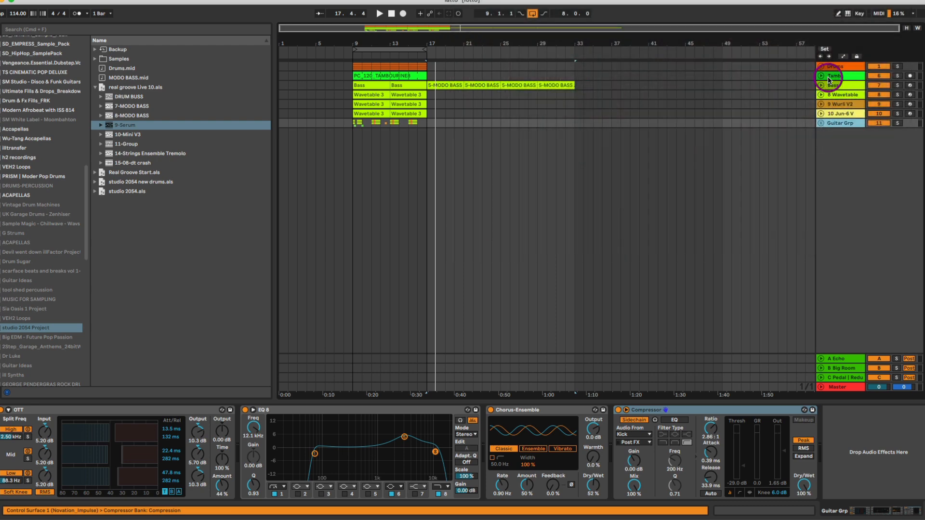
Expand the Drums group and solo its Drum Rack track.
left_click(838, 66)
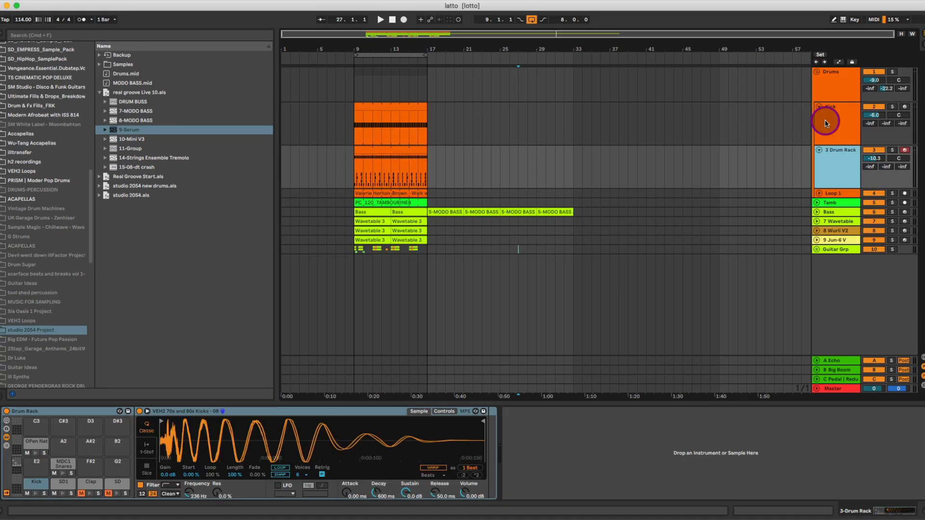
left_click(826, 120)
left_click(834, 79)
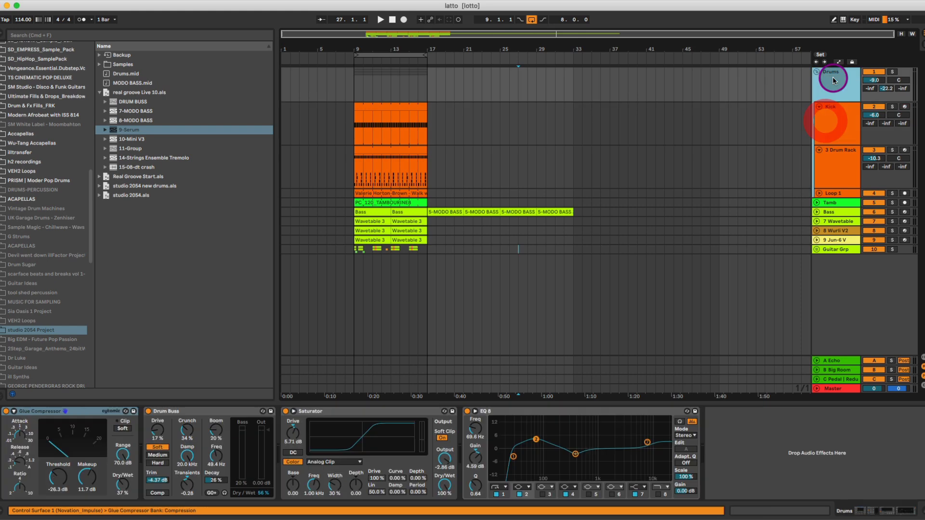
left_click(837, 164)
left_click(892, 150)
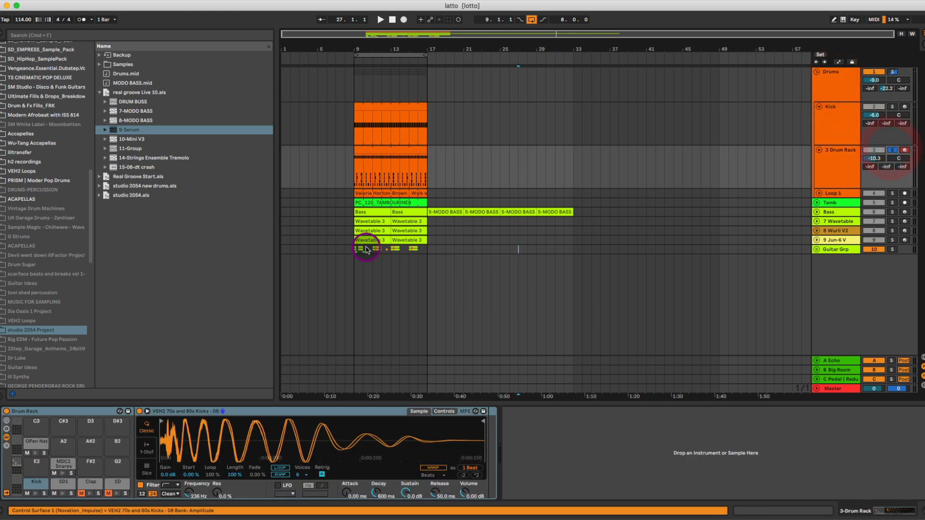
Play the soloed Drum Rack from bar 9 and examine the MIDI notes in its clip.
left_click(355, 169)
key("plus")
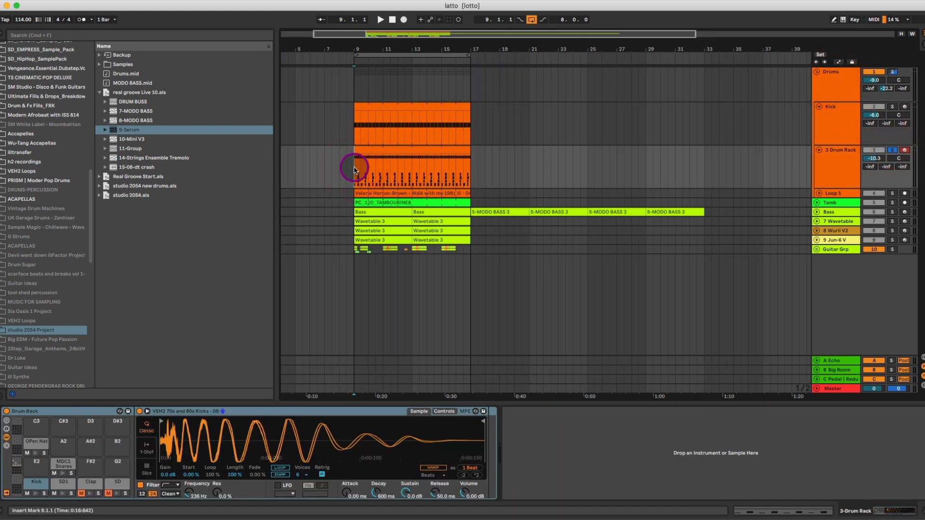
key("space")
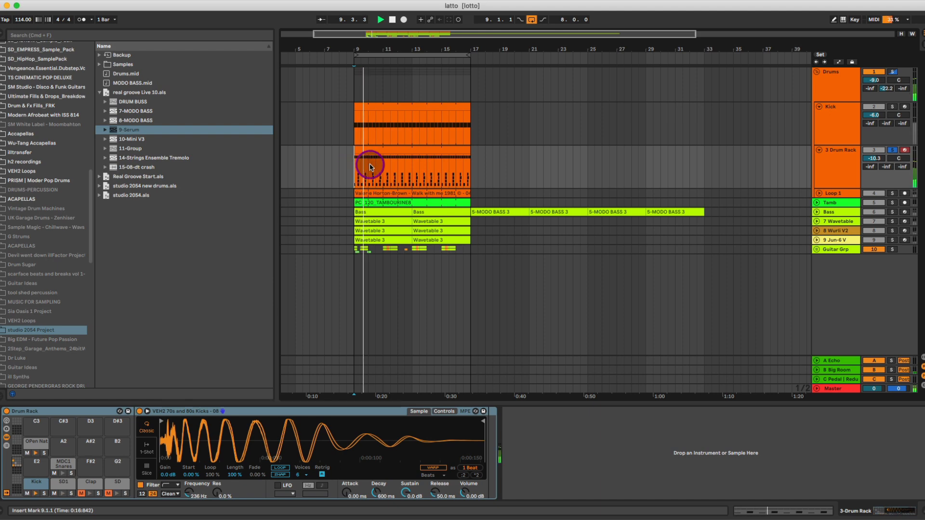
double_click(383, 151)
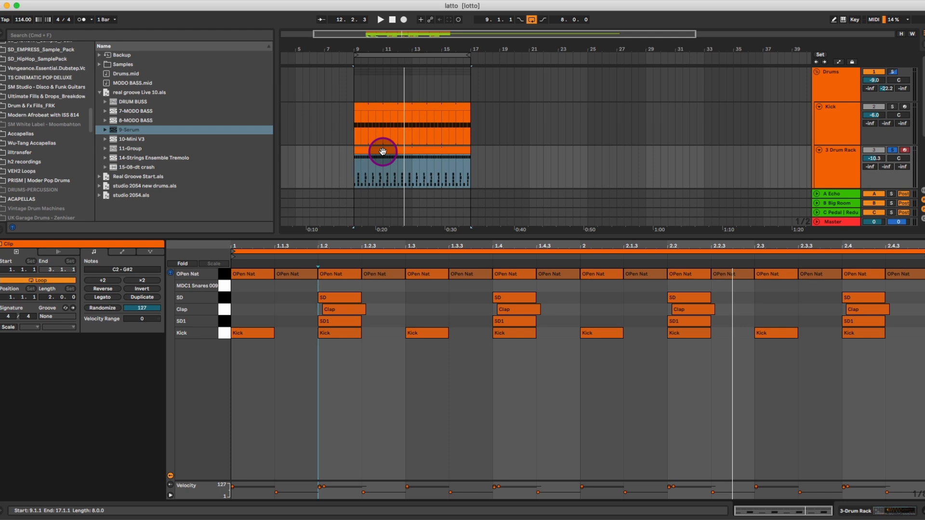
key("shift+Tab")
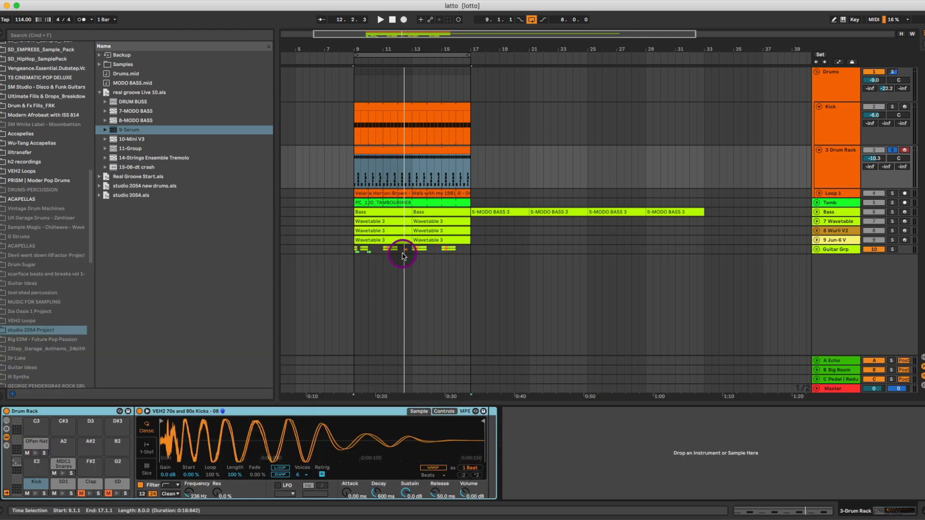
Play the drums in Session View, unfold the Drum Rack's chains in the mixer and select the Kick chain.
key("Tab")
left_click(381, 19)
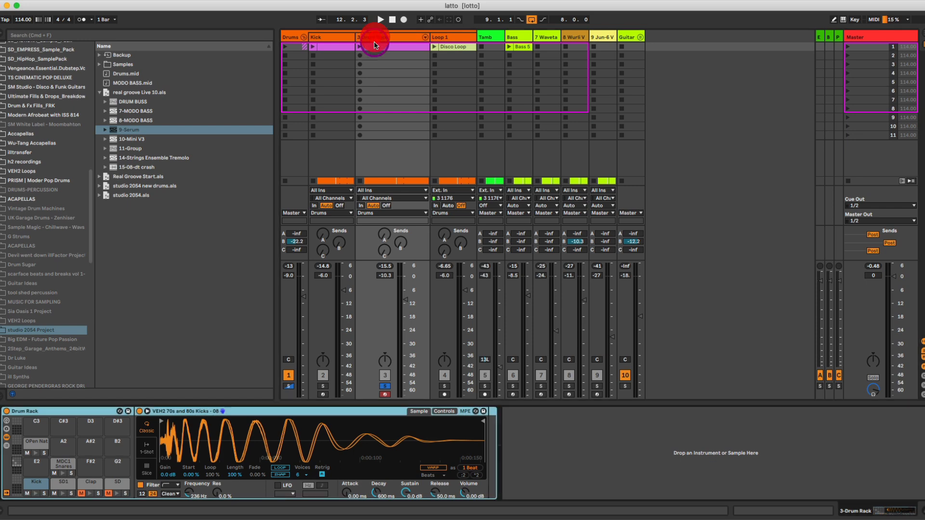
left_click(424, 39)
left_click(440, 41)
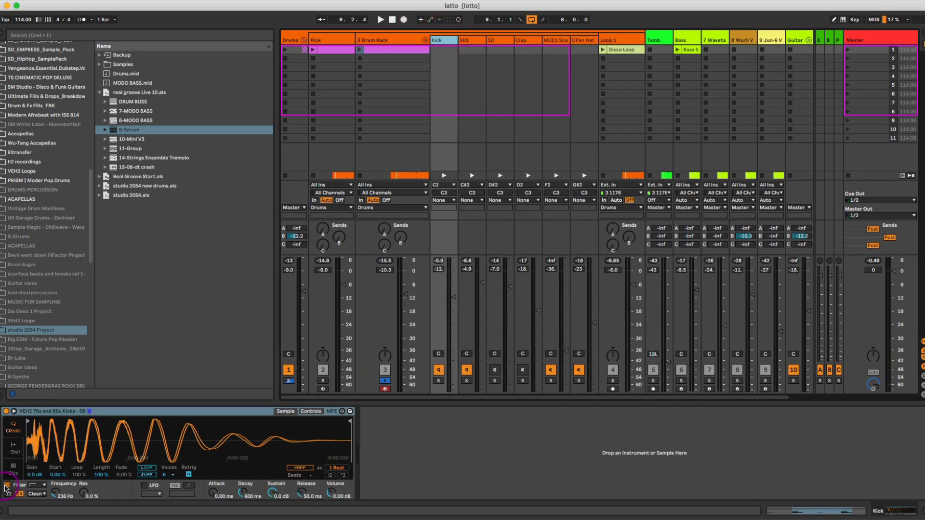
Set the Kick chain's filter frequency to 213 Hz and compare playback with the filter off and on.
left_click(56, 499)
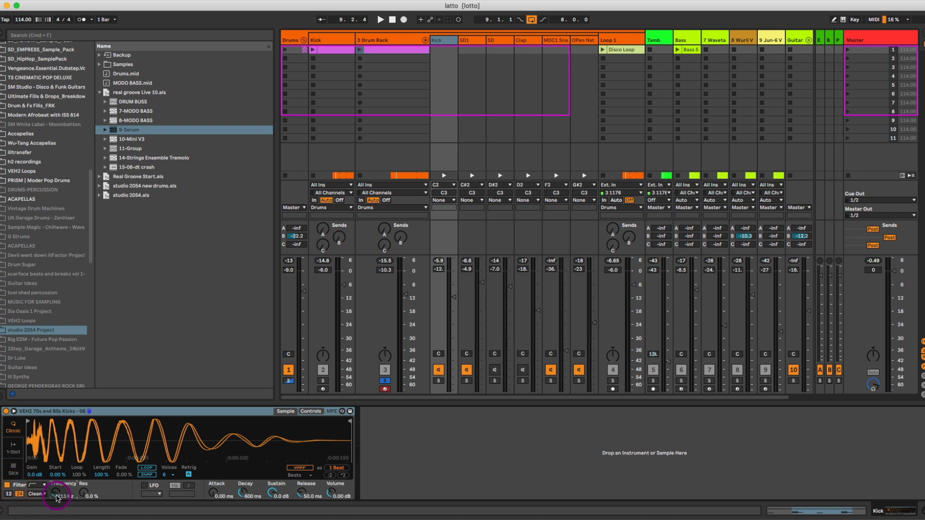
left_click_drag(56, 498, 75, 502)
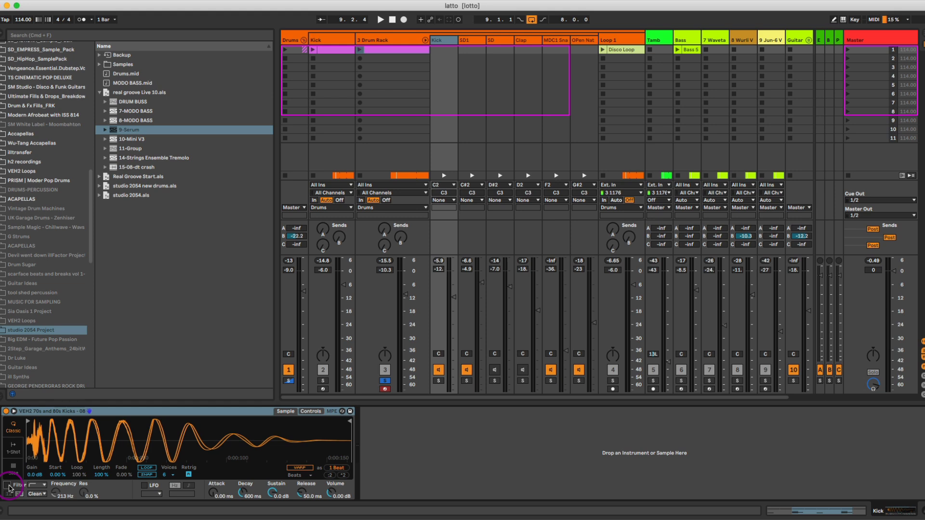
key("space")
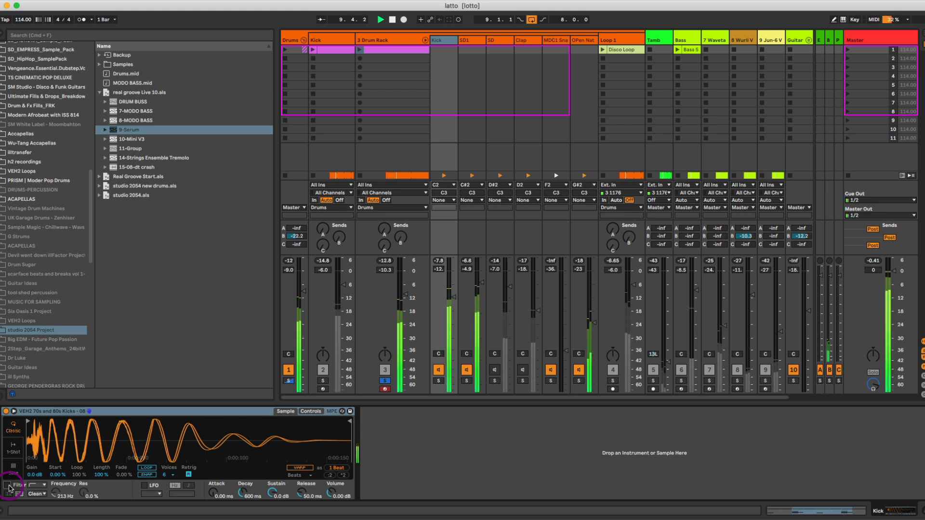
key("space")
left_click(9, 488)
key("space")
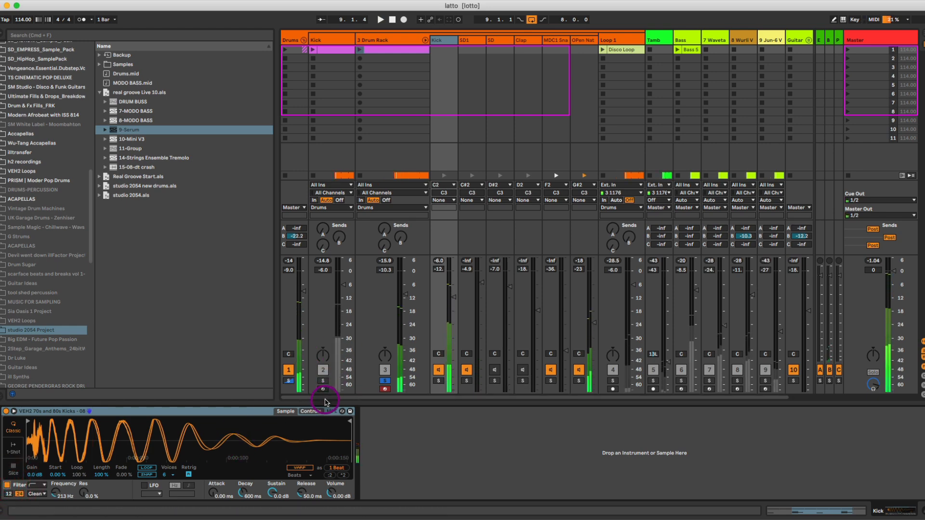
Solo the Kick track alongside the Drum Rack and lower the Drums group's send B to -51.0 dB during playback.
left_click(323, 381)
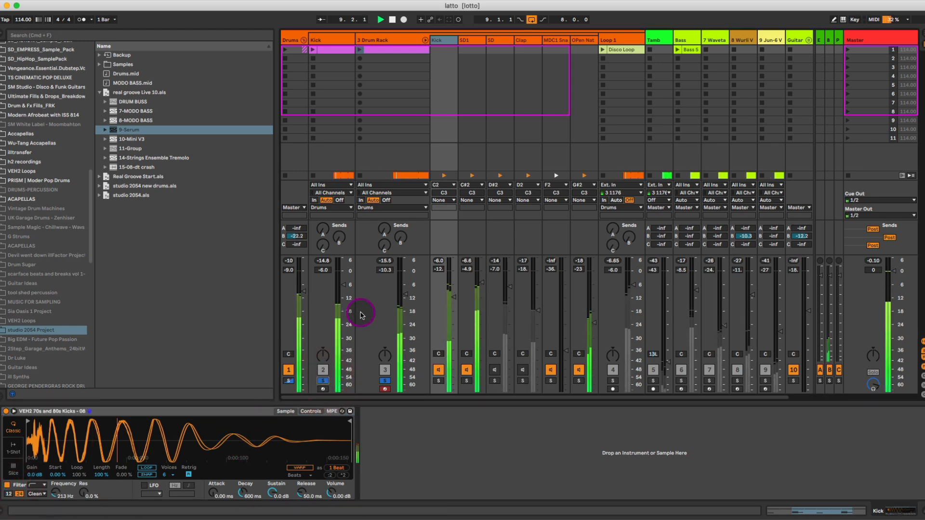
left_click_drag(310, 227, 310, 256)
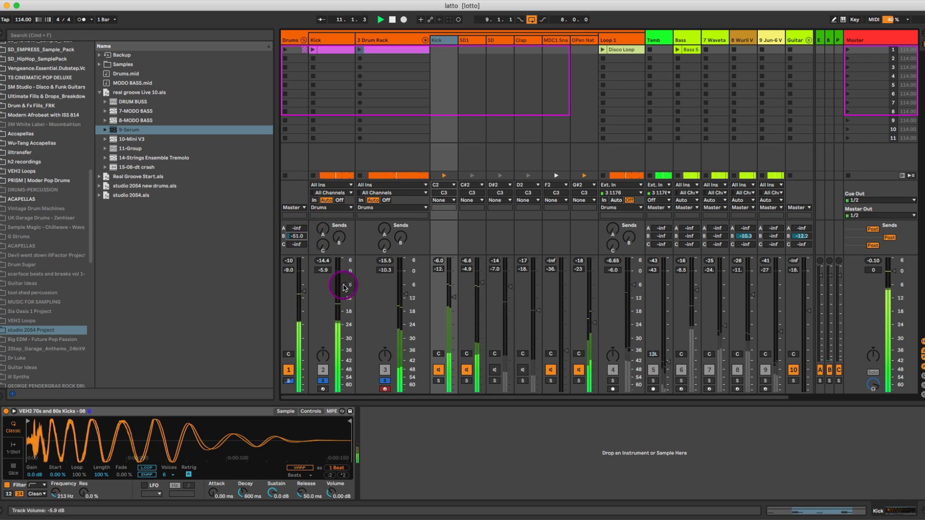
key("space")
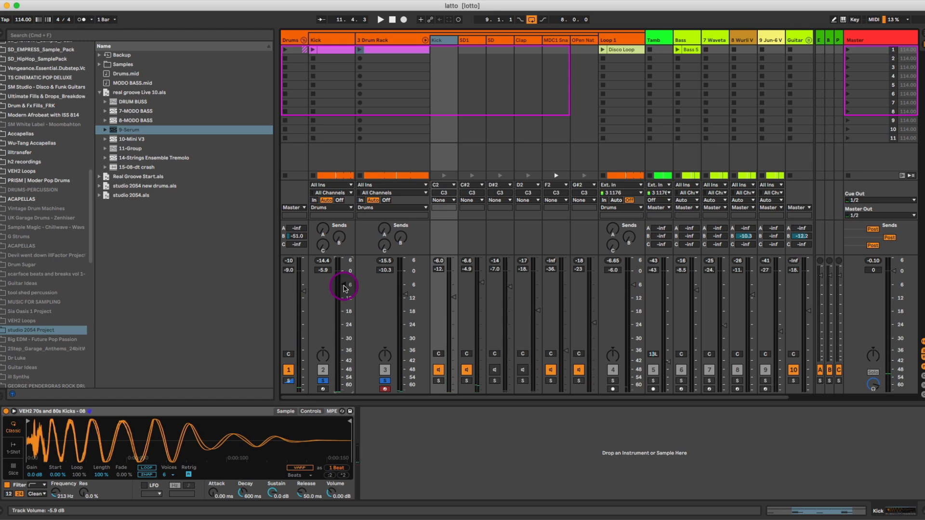
Fold the Drum Rack's chains in the mixer, return to Arrangement View and unfold the Loop 1 track.
left_click(425, 41)
key("Tab")
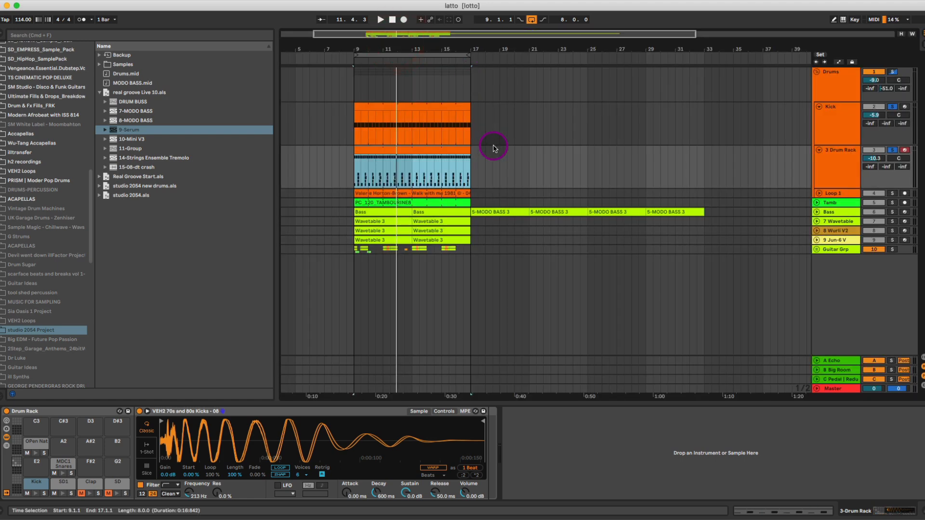
left_click(826, 194)
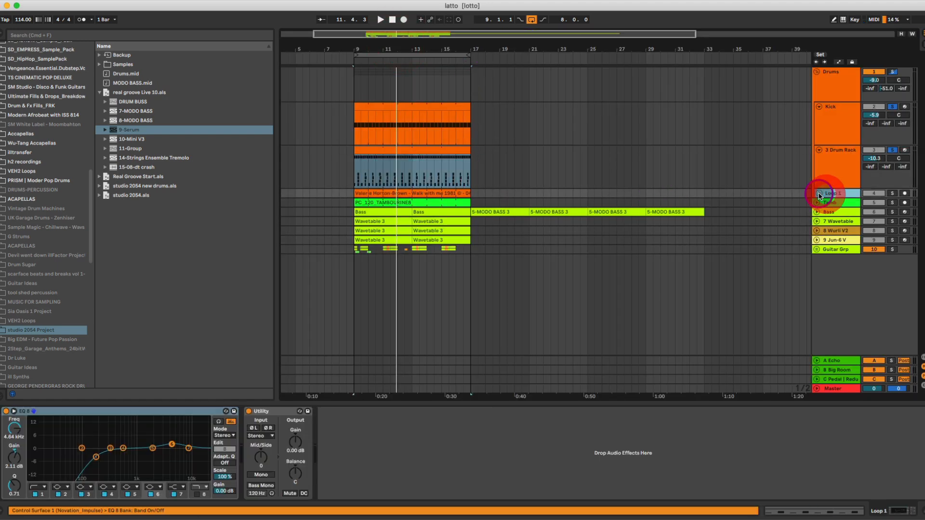
left_click(819, 193)
left_click(831, 200)
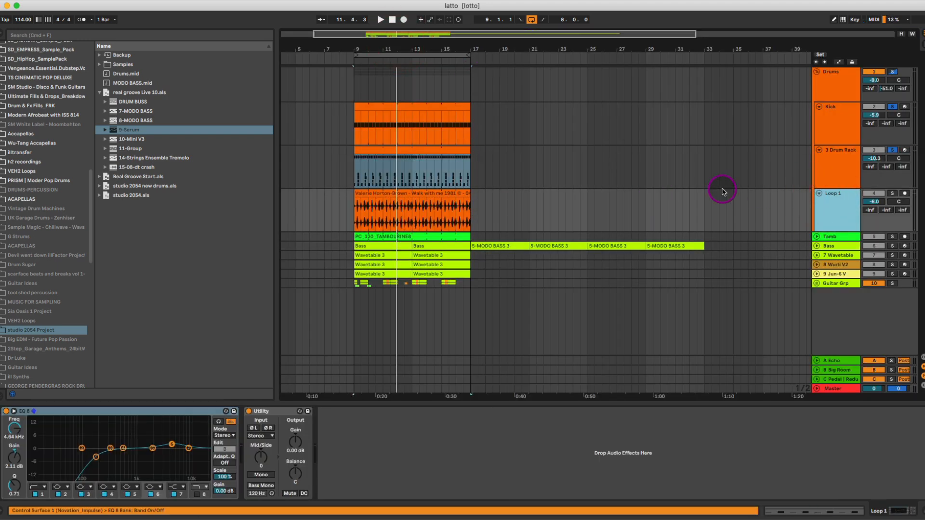
Solo Loop 1 alongside the Kick and Drum Rack, play from bar 9, and select the low-cut band in its EQ Eight.
left_click(363, 198)
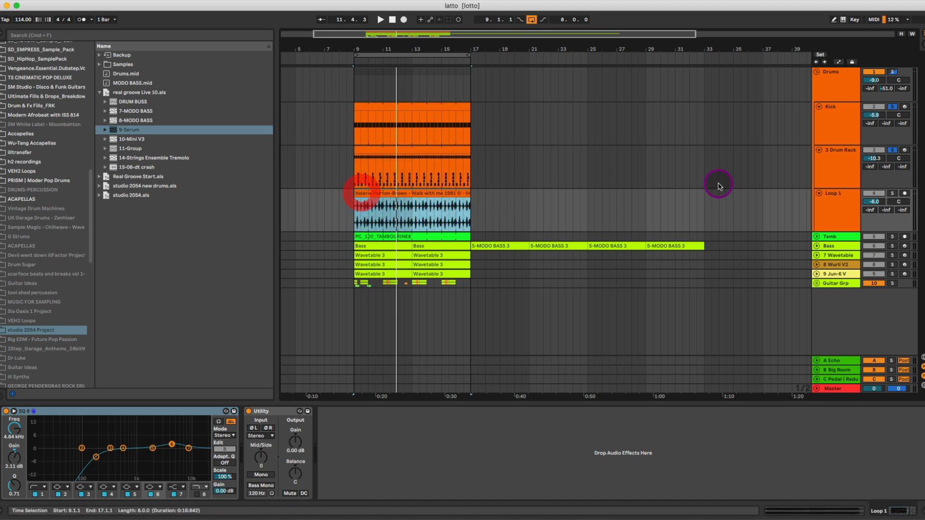
left_click(889, 193, "super")
key("space")
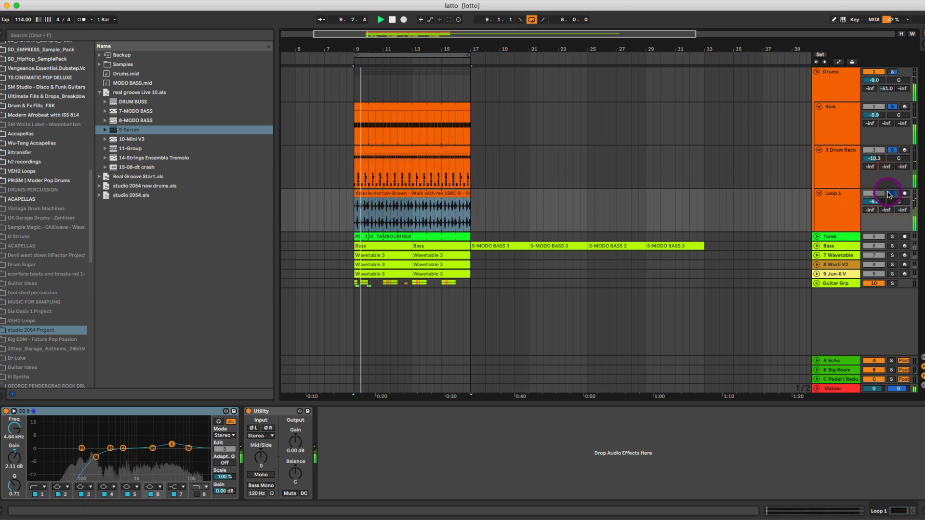
left_click_drag(363, 49, 365, 100)
left_click(359, 193)
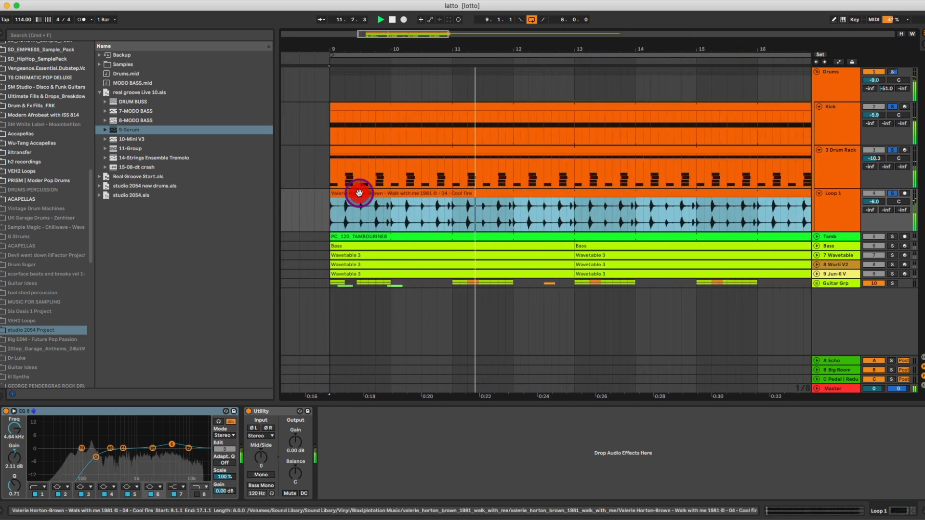
key("space")
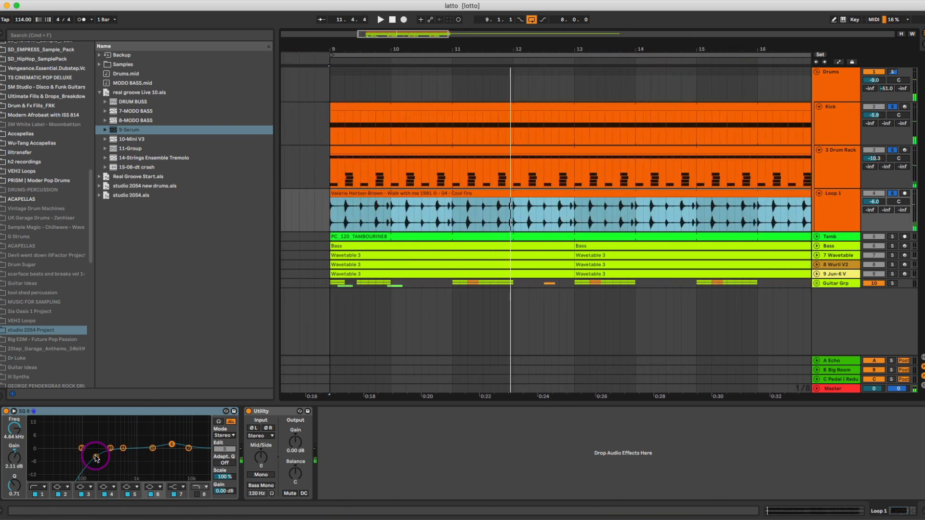
left_click(97, 458)
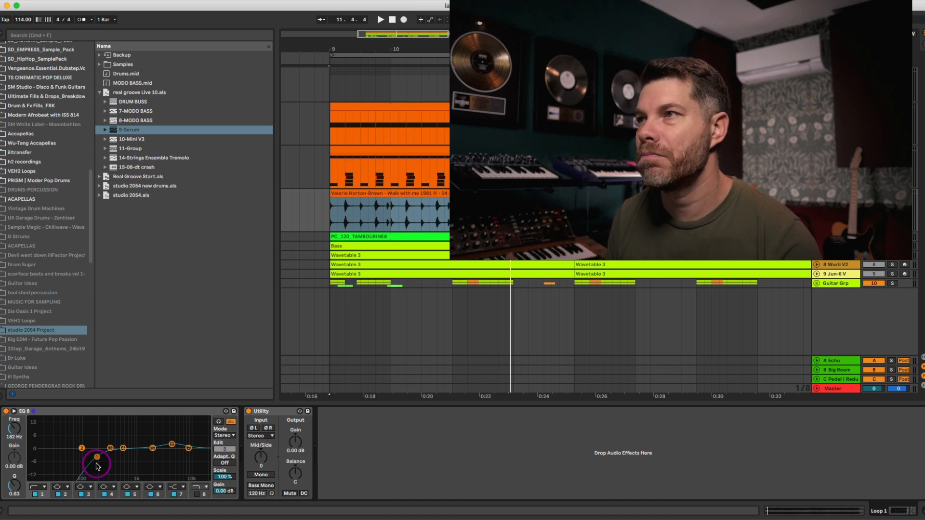
Review the device chains of the Drum Rack, Kick and Loop 1 tracks one after another.
left_click_drag(477, 49, 465, 38)
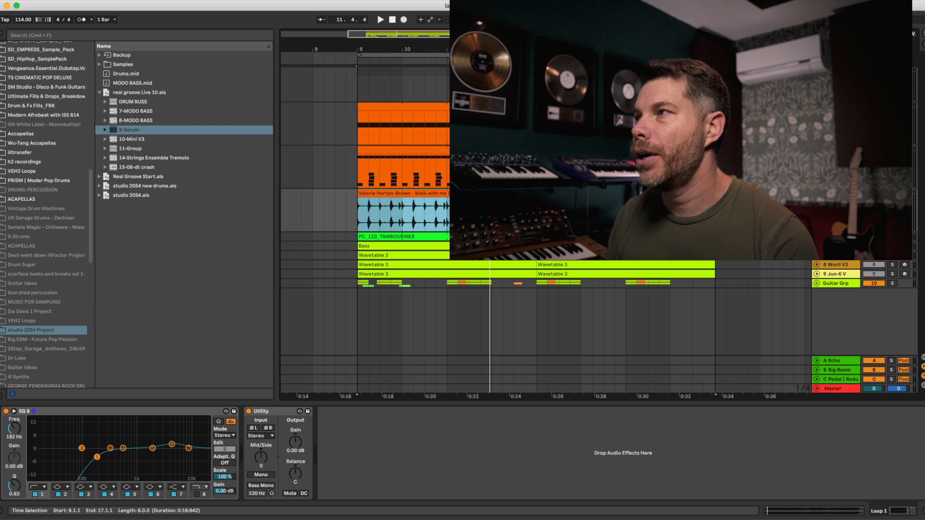
left_click(835, 169)
left_click(833, 128)
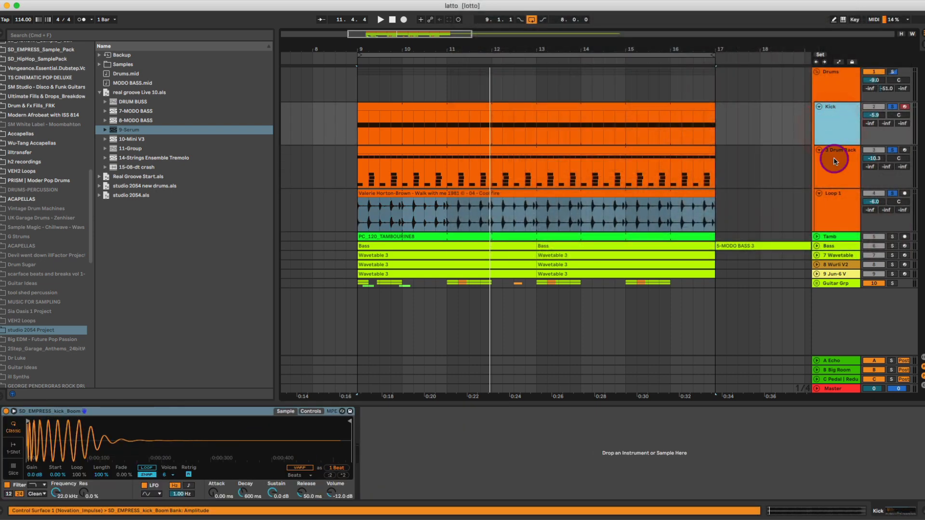
left_click(843, 170)
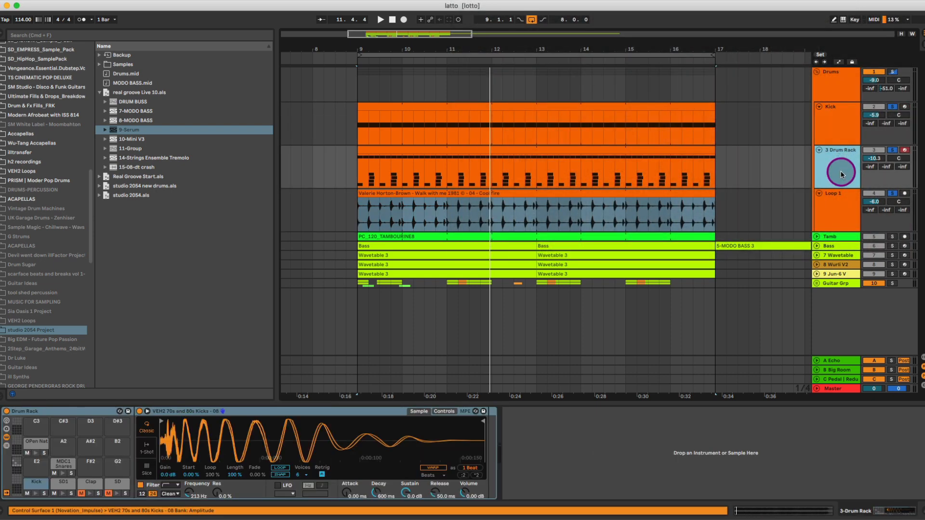
left_click(842, 217)
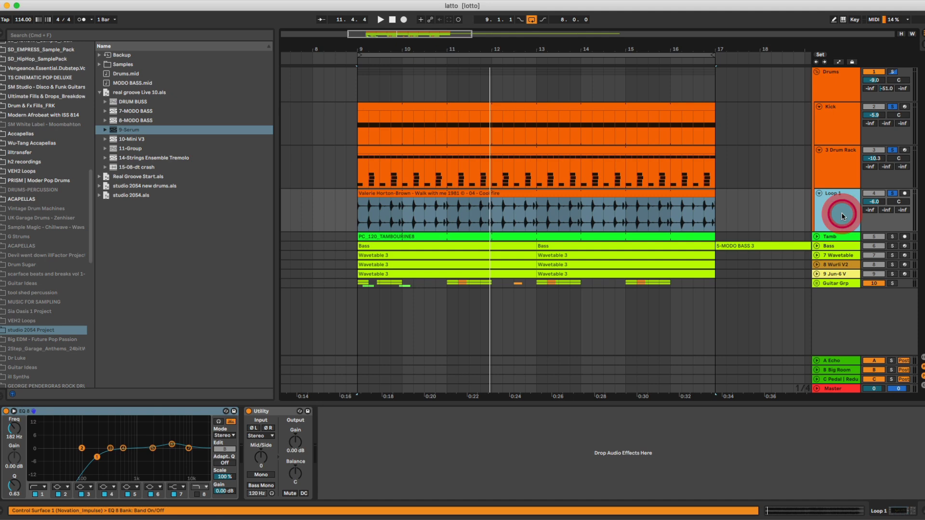
Switch off the Drums group's Glue Compressor, Drum Buss, Saturator and EQ Eight, and play the drums from bar 9 without them.
left_click(823, 89)
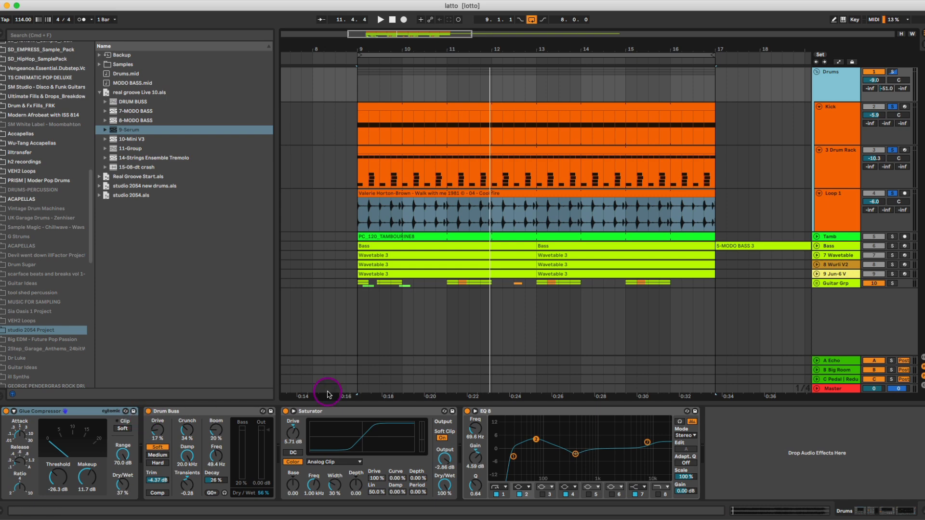
left_click(510, 411)
left_click(209, 411, "shift")
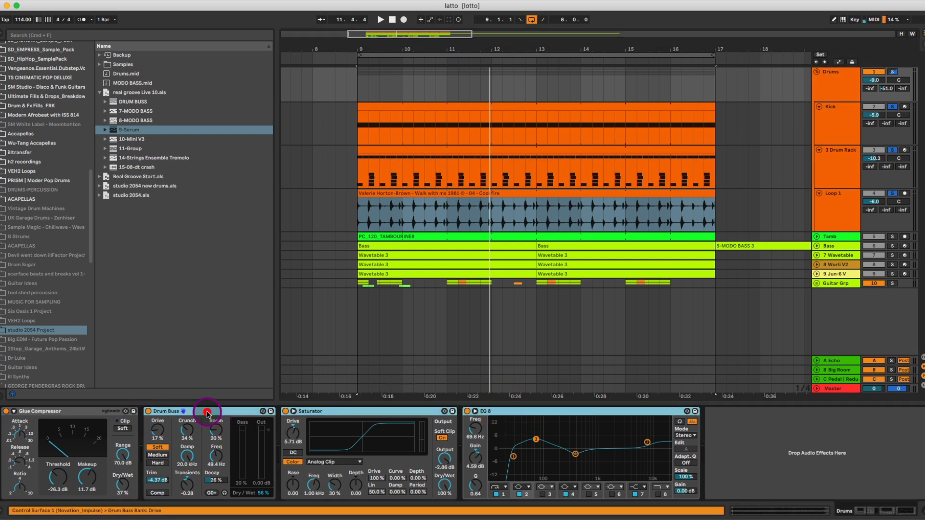
key("0")
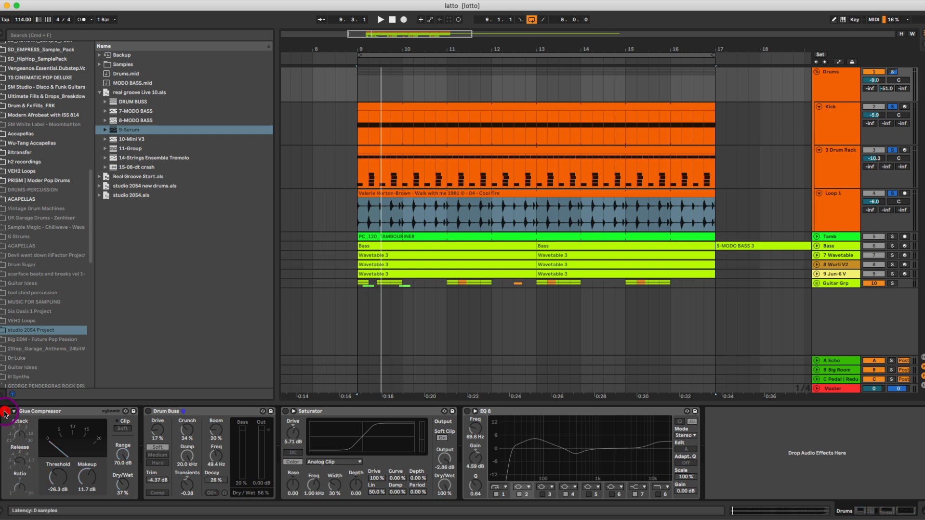
left_click(6, 412)
key("space")
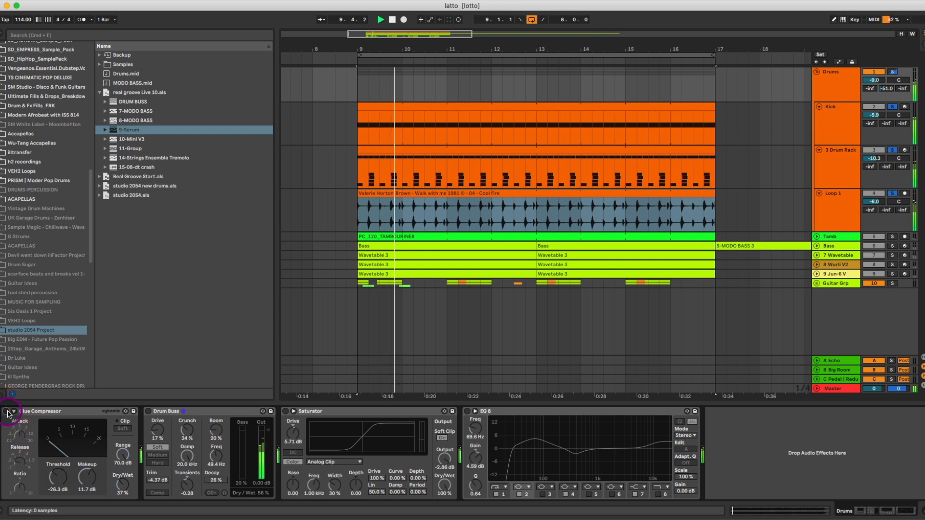
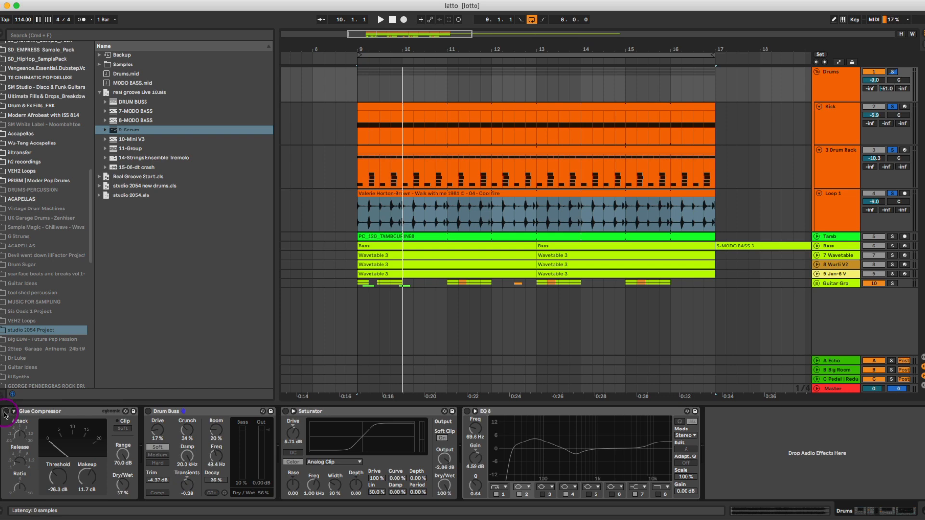
Switch the Drums group's Glue Compressor back on, set its Dry/Wet to 100 %, and compare the drums with it on and off.
left_click(6, 411)
left_click_drag(123, 483, 123, 448)
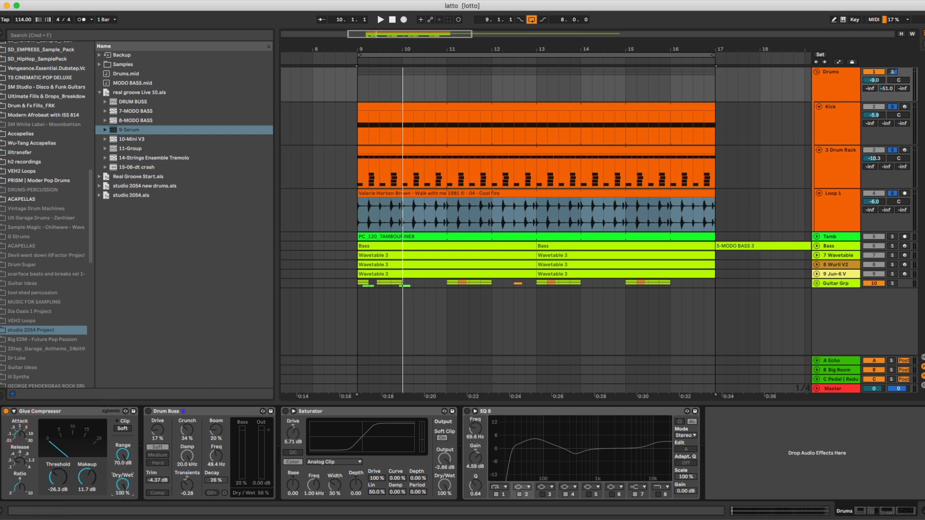
key("space")
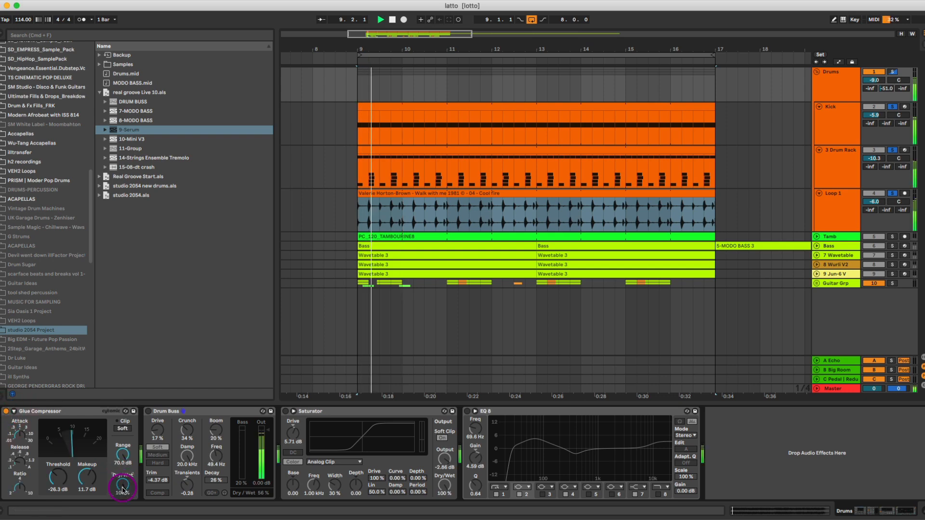
left_click(5, 411)
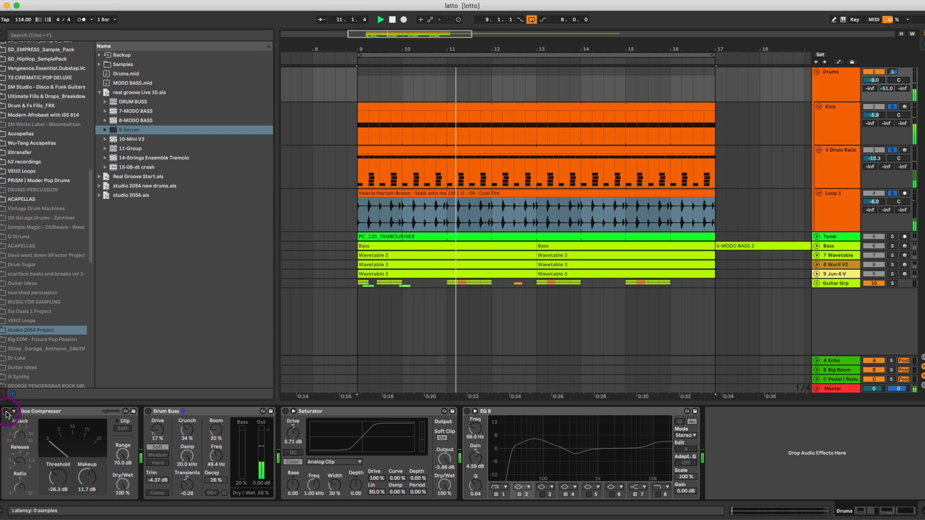
left_click(6, 411)
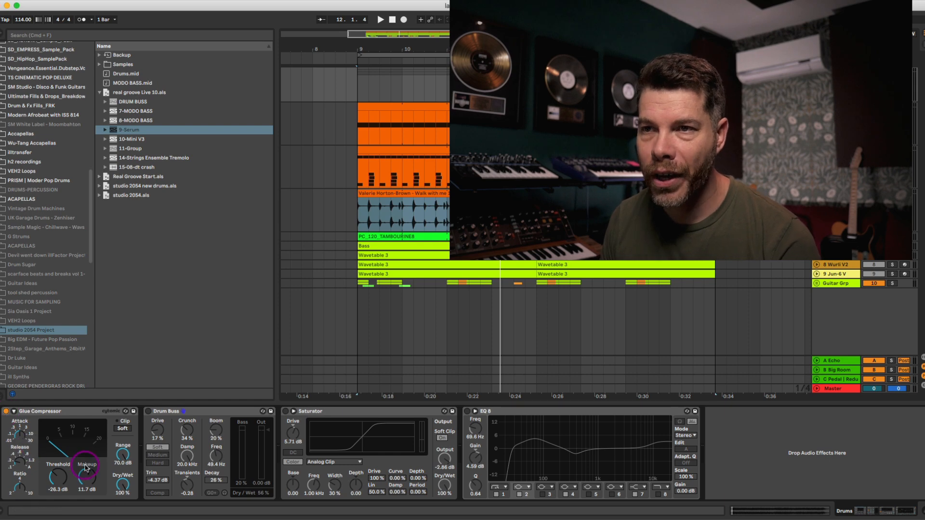
Lower the Glue Compressor's Dry/Wet to 45 % while the drums play, bypassing and re-enabling it once to compare.
key("space")
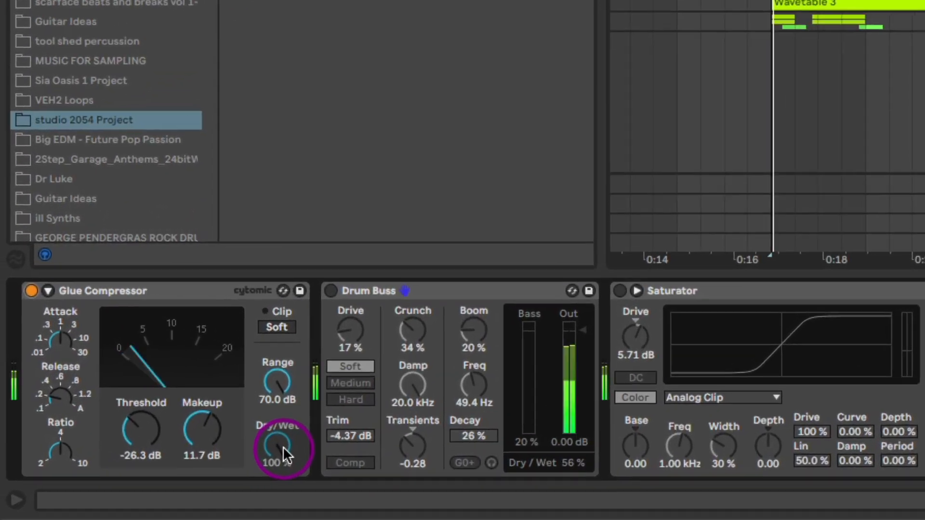
left_click_drag(132, 487, 132, 503)
left_click_drag(328, 437, 271, 444)
left_click(37, 253)
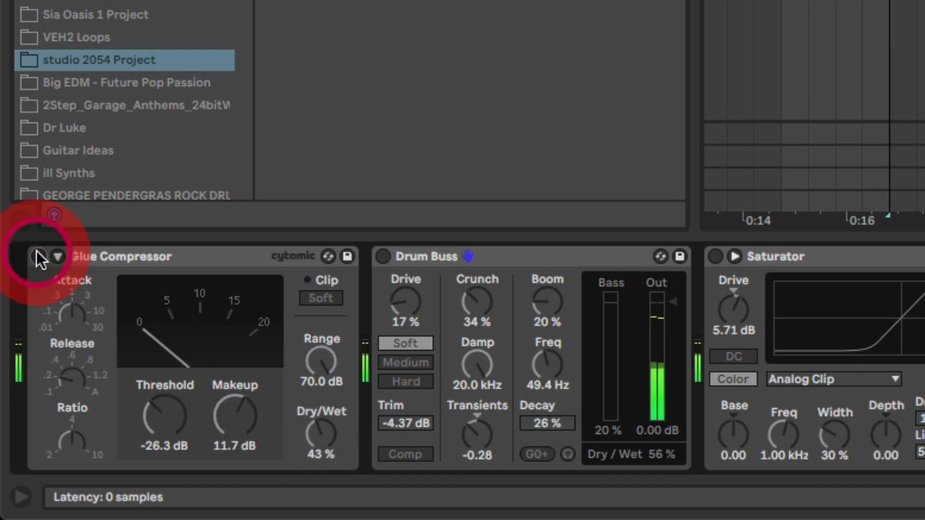
left_click(37, 253)
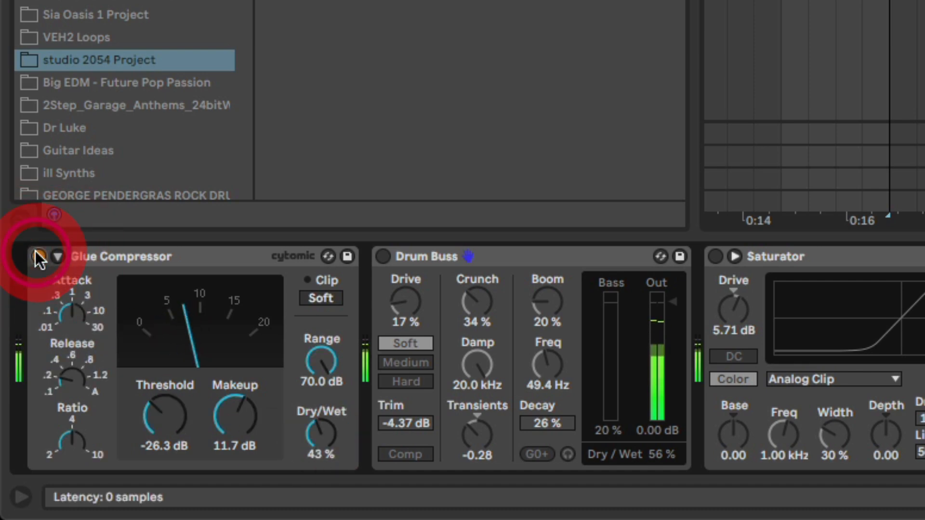
left_click_drag(316, 446, 310, 444)
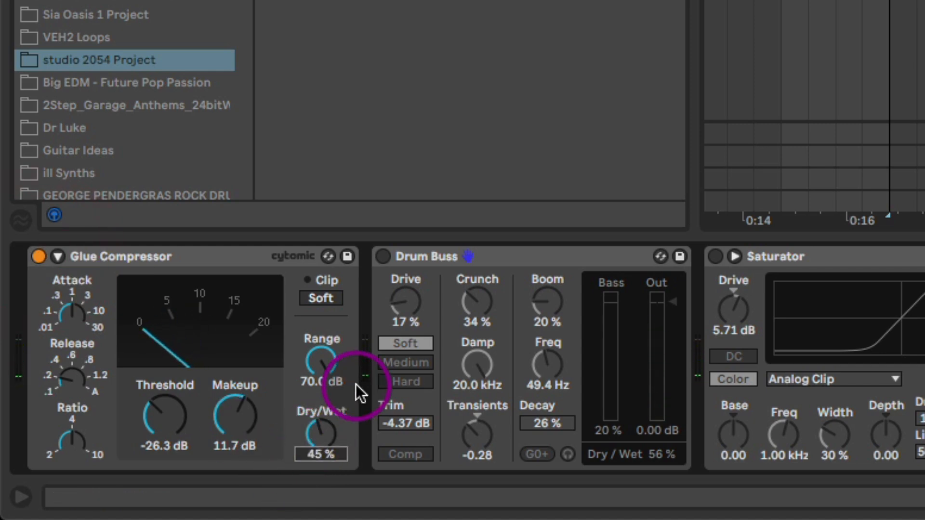
Switch on the Drum Buss, compare the drums with and without it, and set its Boom to 22 % and Dry/Wet to 57 %.
left_click(383, 257)
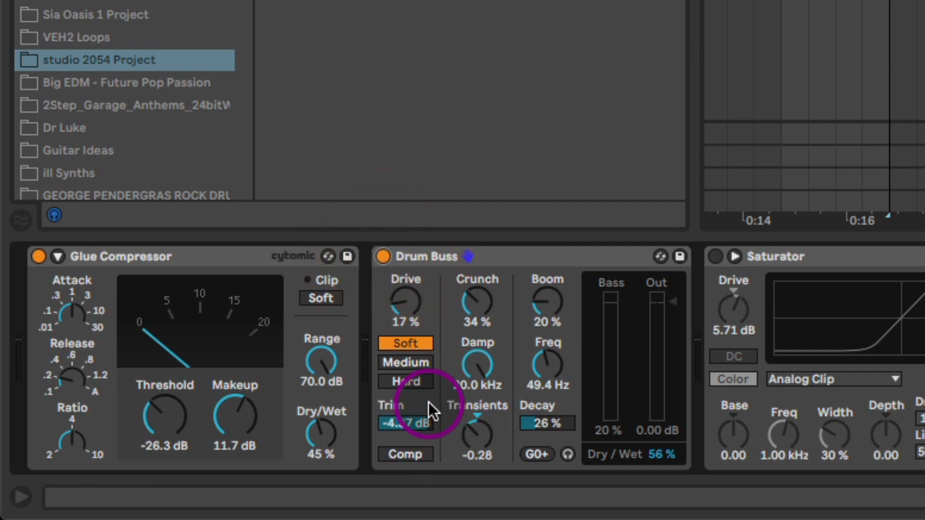
left_click(484, 436)
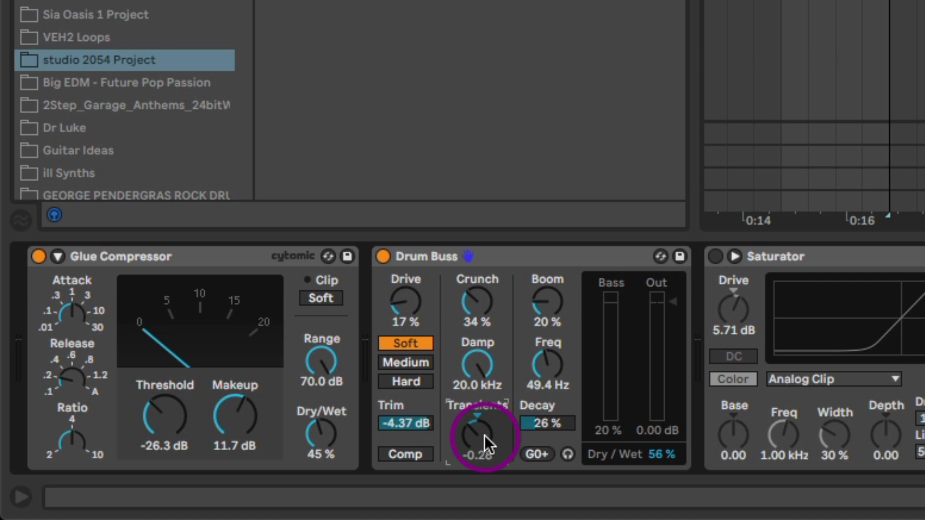
left_click(383, 256)
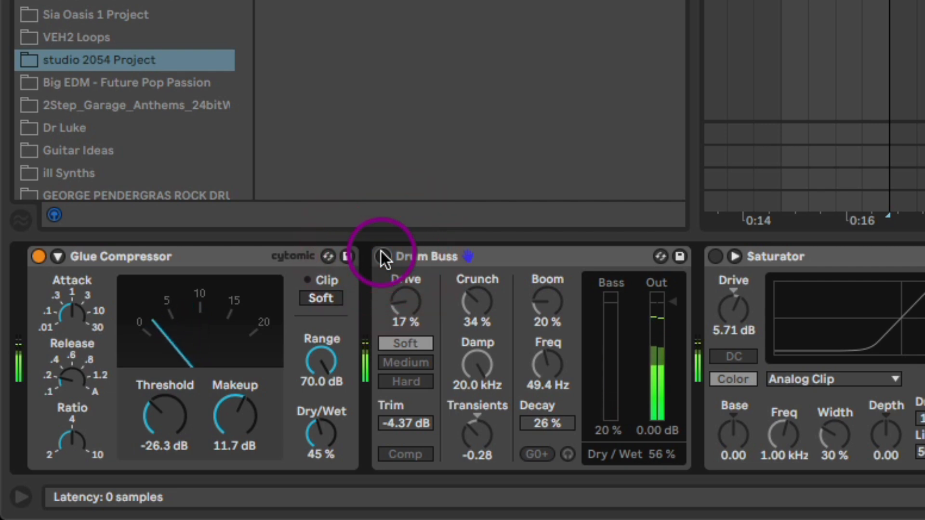
left_click(383, 256)
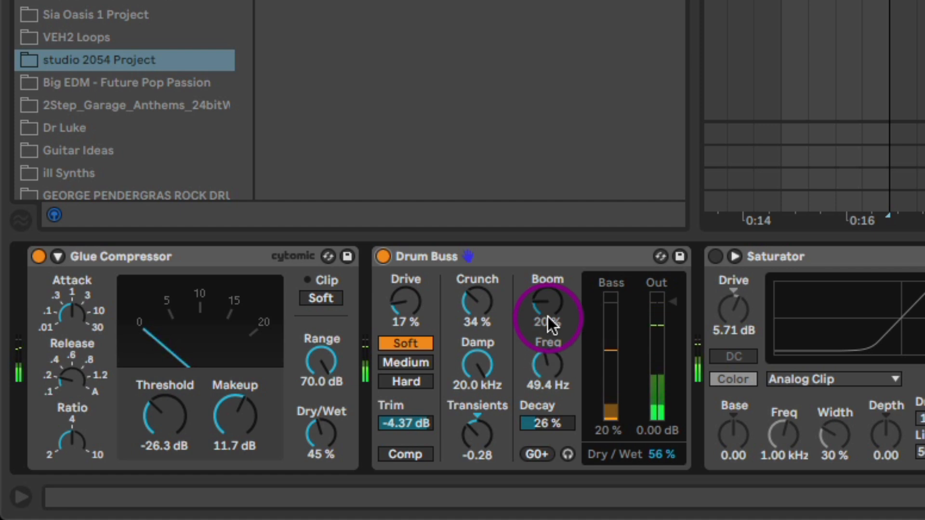
left_click_drag(550, 302, 550, 302)
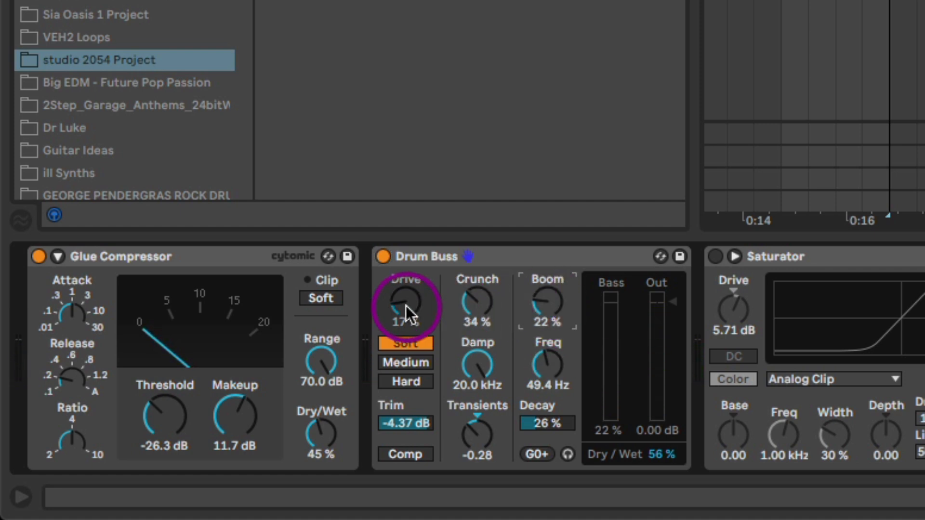
left_click_drag(675, 461, 675, 456)
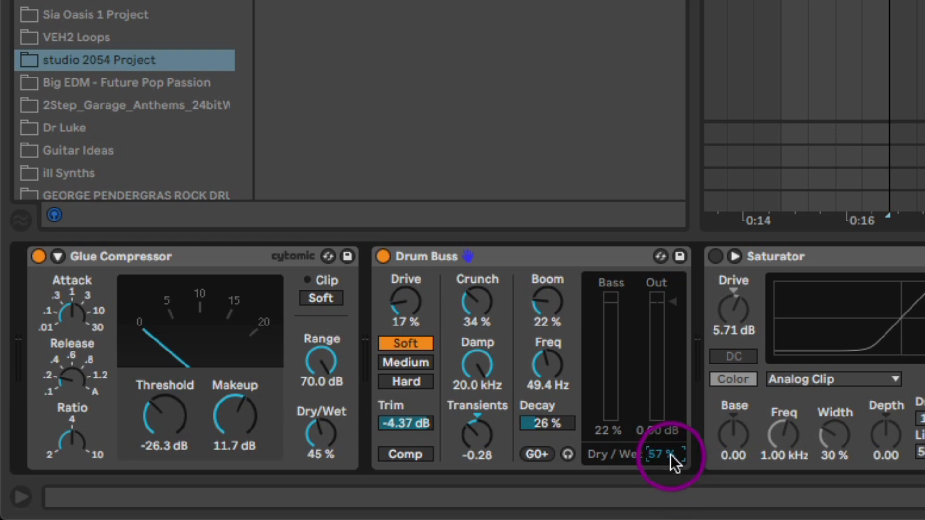
Switch on the Saturator, set its Drive to 5.14 dB during playback, and switch on the EQ Eight with its low-cut band selected.
left_click(717, 257)
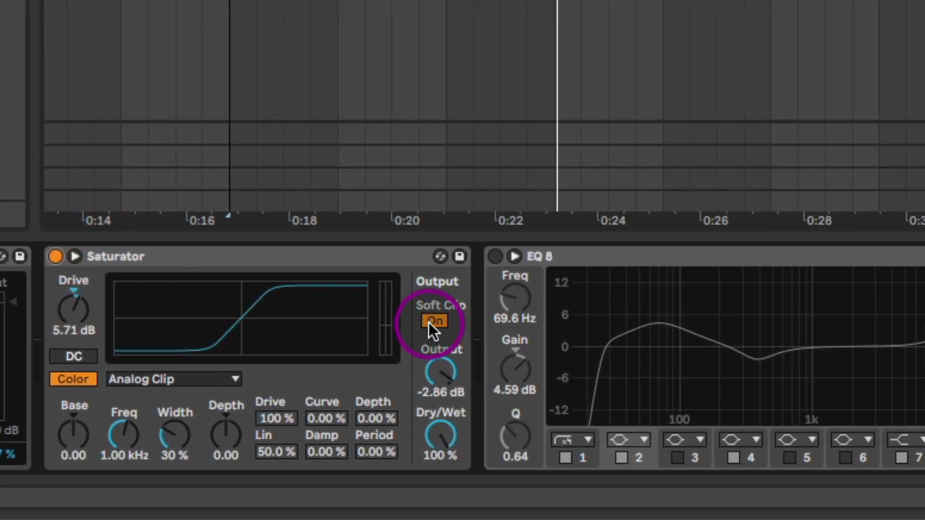
key("space")
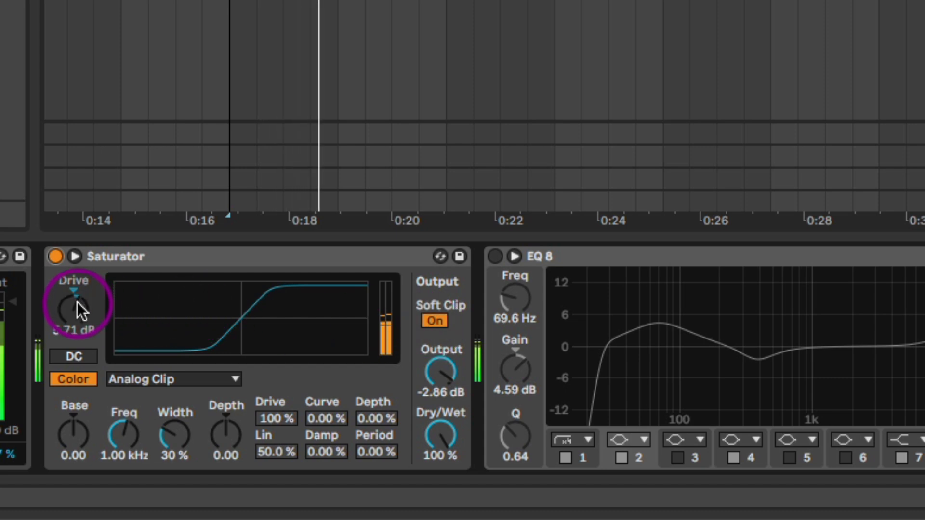
left_click_drag(77, 309, 77, 315)
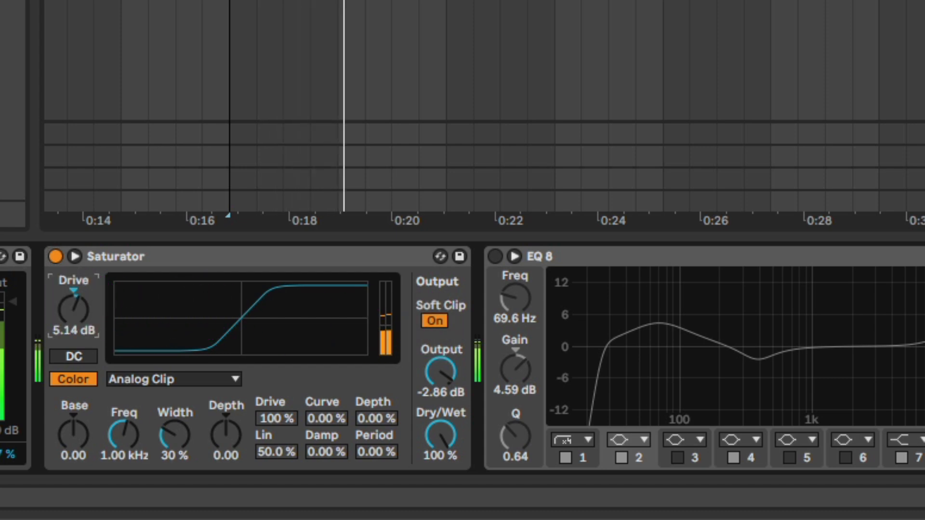
left_click(497, 256)
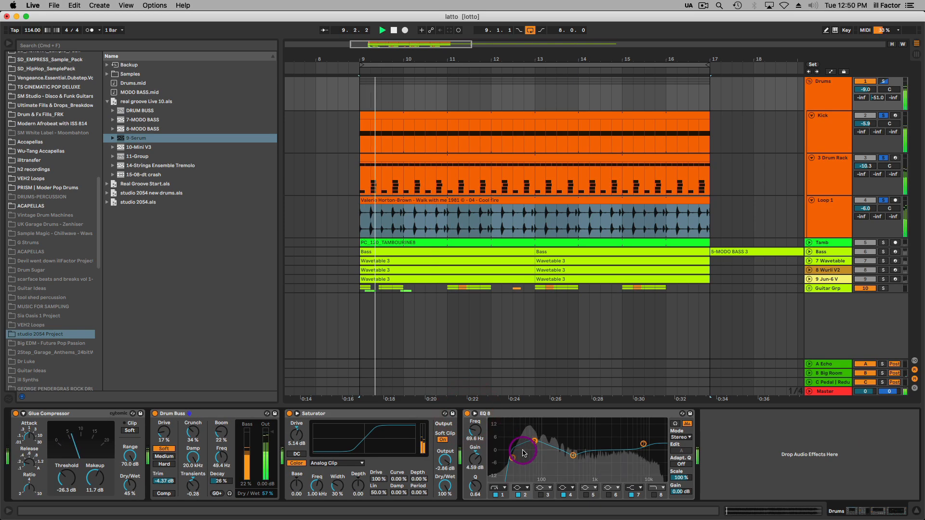
left_click(512, 457)
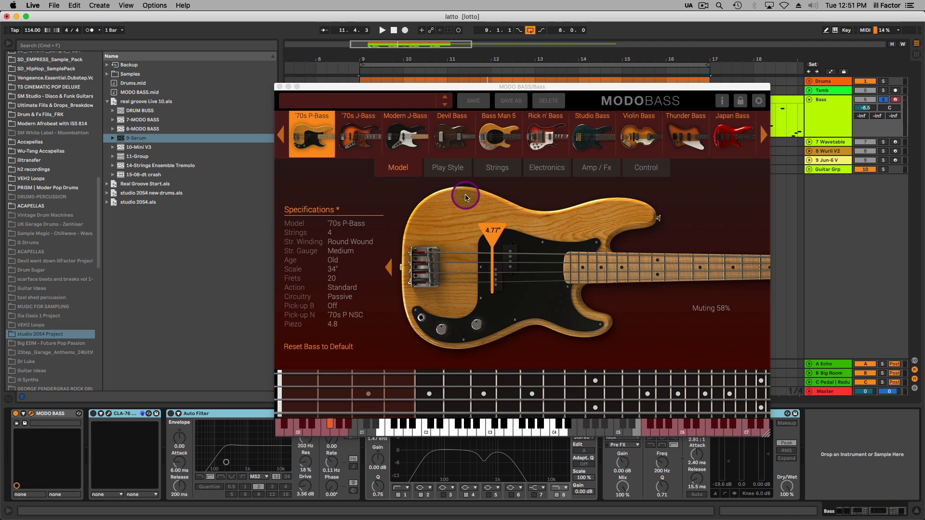
Move the MODO BASS window below the Bass track's clips and show its Play Style settings.
left_click_drag(502, 89, 498, 203)
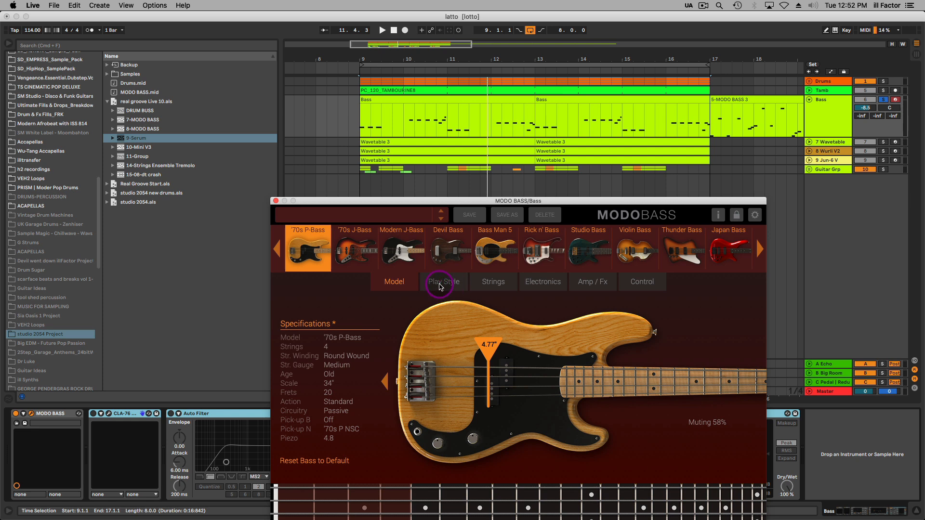
left_click_drag(463, 202, 438, 192)
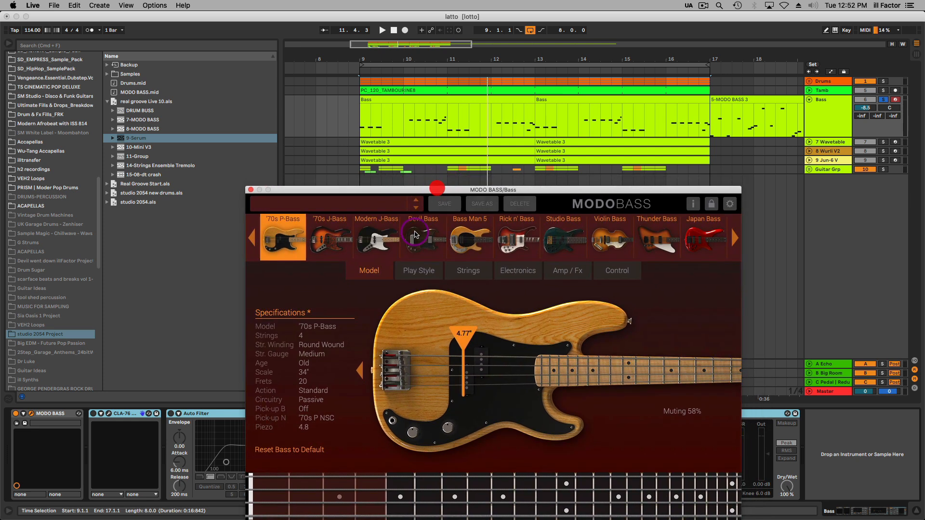
left_click(420, 271)
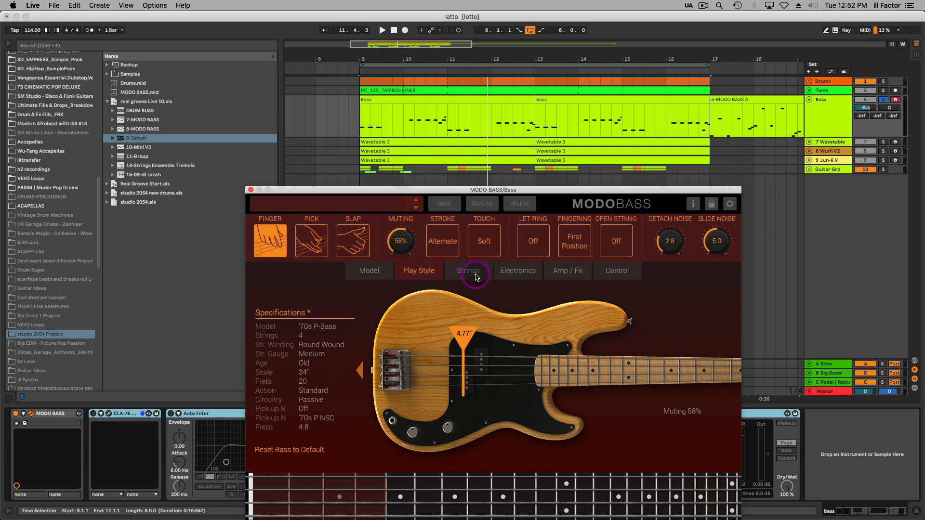
Open the first Bass clip's notes, close the MODO BASS window and play the bass line from bar 9.
left_click(422, 102)
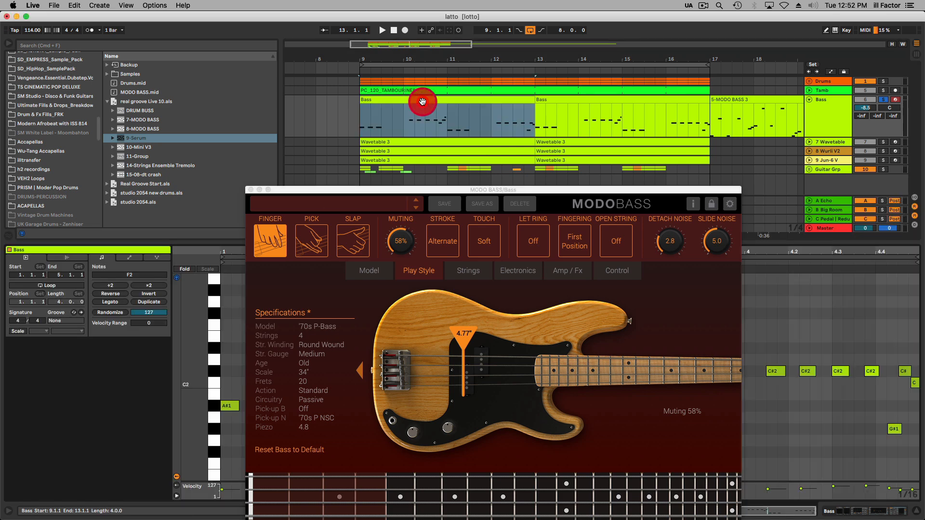
left_click(249, 190)
key("space")
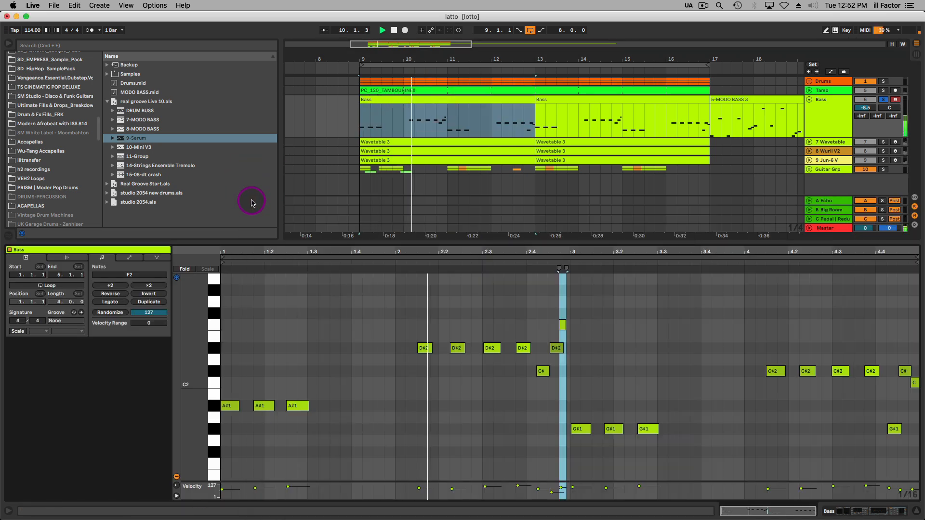
left_click(633, 316)
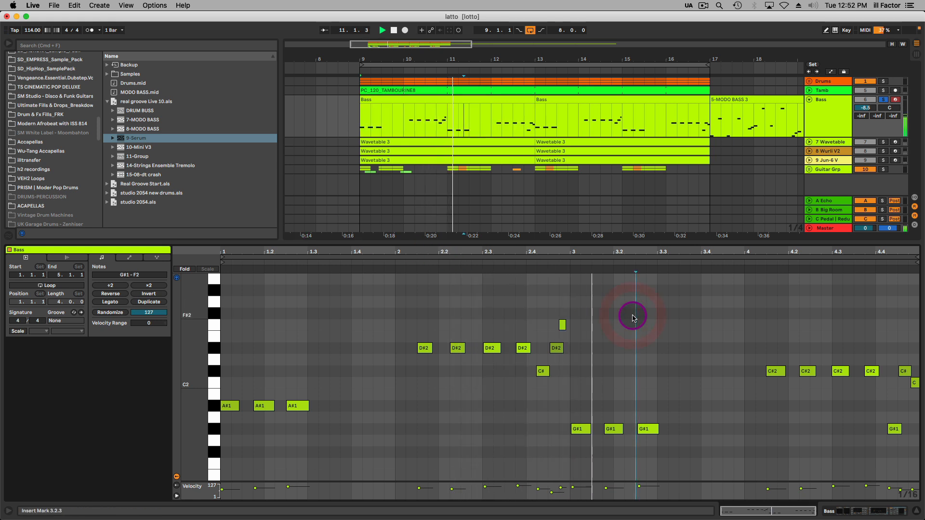
left_click_drag(759, 252, 759, 249)
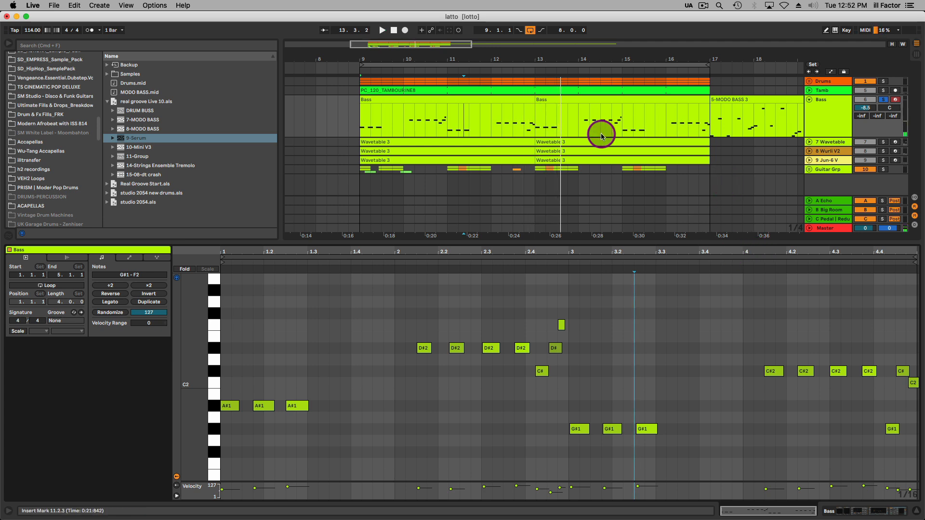
Return to the Bass track's devices, review MODO BASS's Electronics and Amp / Fx settings, and close its window.
key("shift+Tab")
left_click(30, 413)
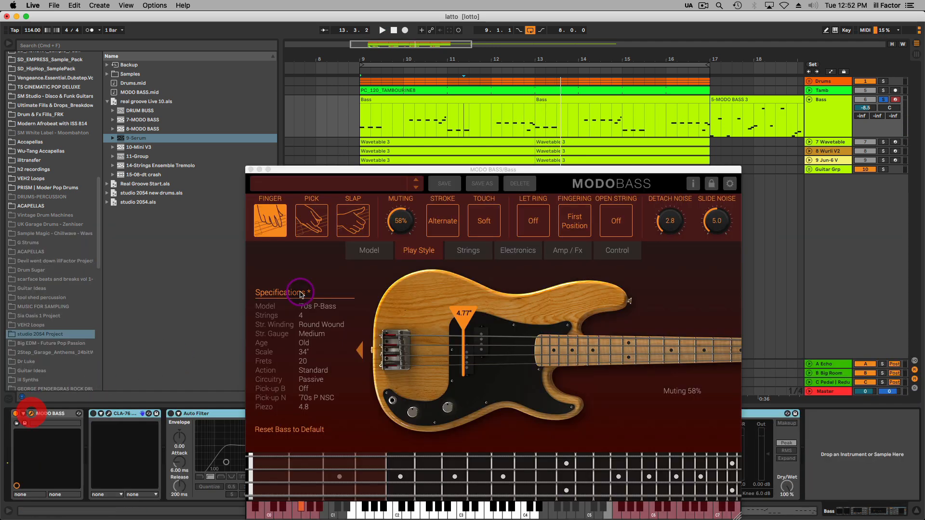
left_click(515, 252)
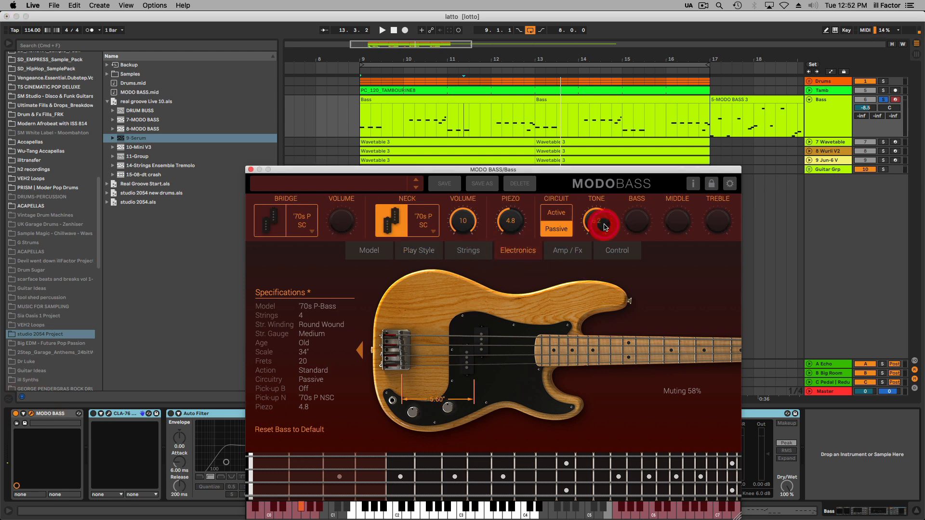
left_click(574, 252)
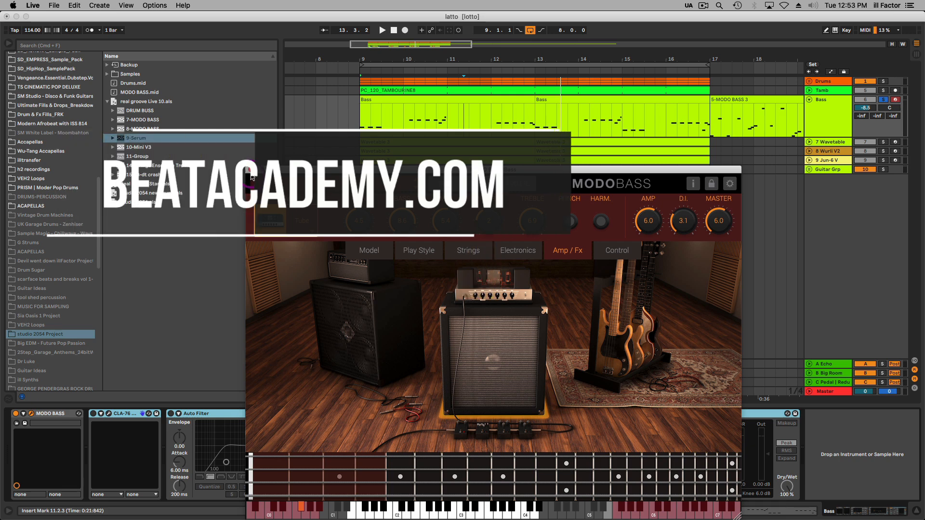
left_click(250, 171)
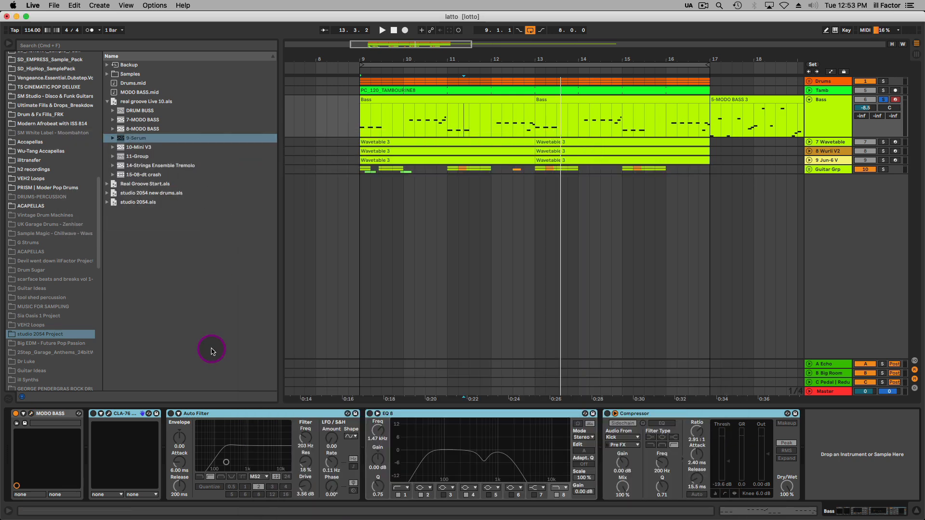
Open the Bass track's CLA-76 compressor, switch it on and play the bass line through it.
left_click(108, 414)
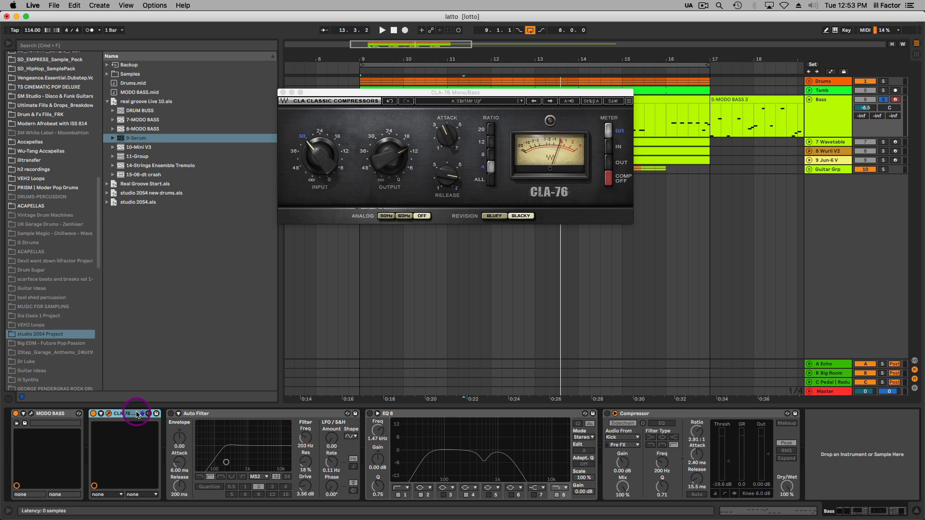
key("space")
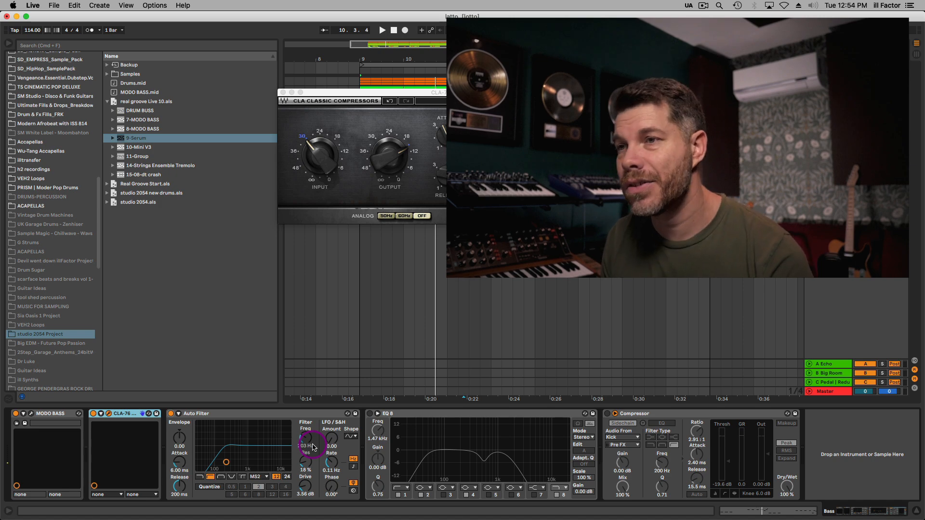
Select the Bass track's Auto Filter, play the bass line from bar 9 and bypass the filter during playback.
left_click(212, 414)
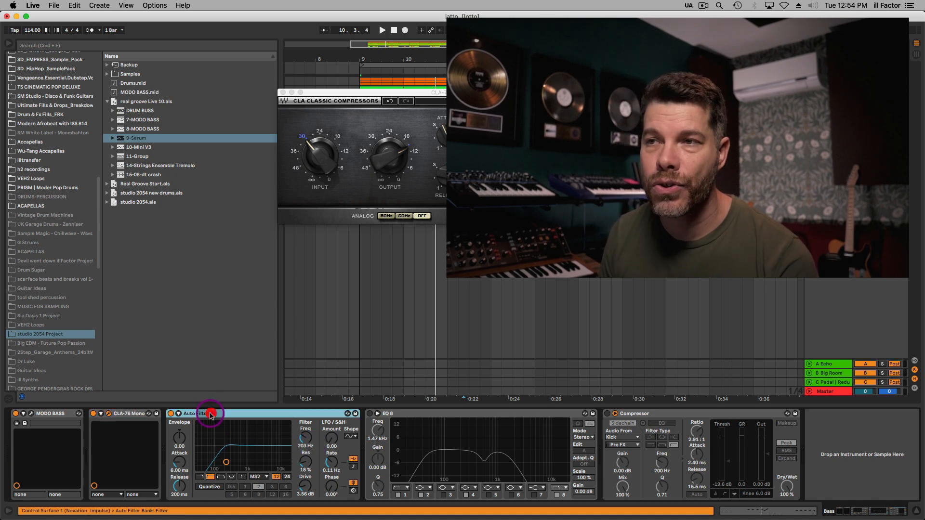
key("space")
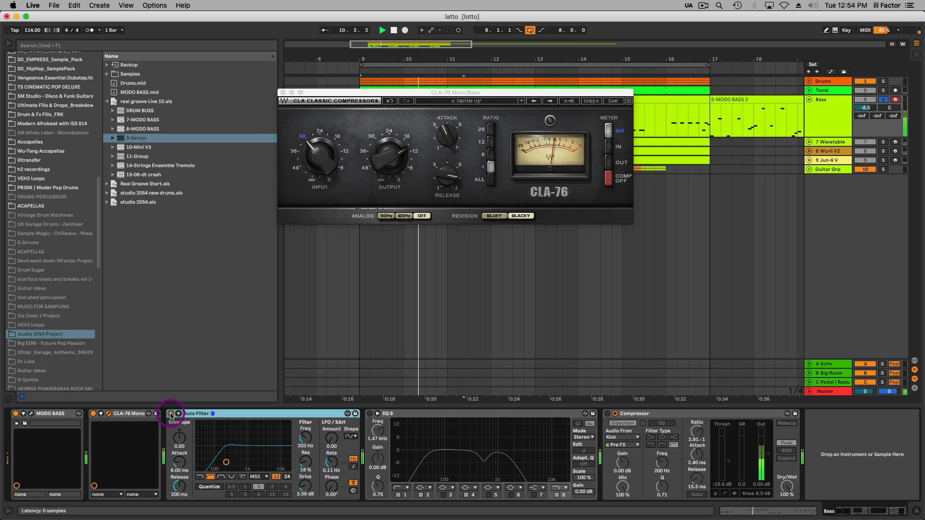
left_click(171, 414)
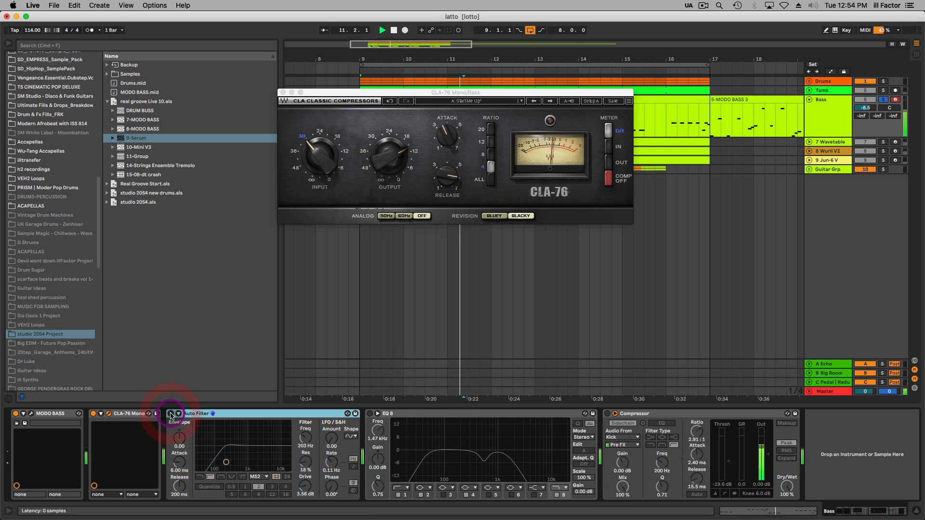
Switch the Bass track's Auto Filter back on, enable EQ Eight and play the bass line through it.
left_click(172, 415)
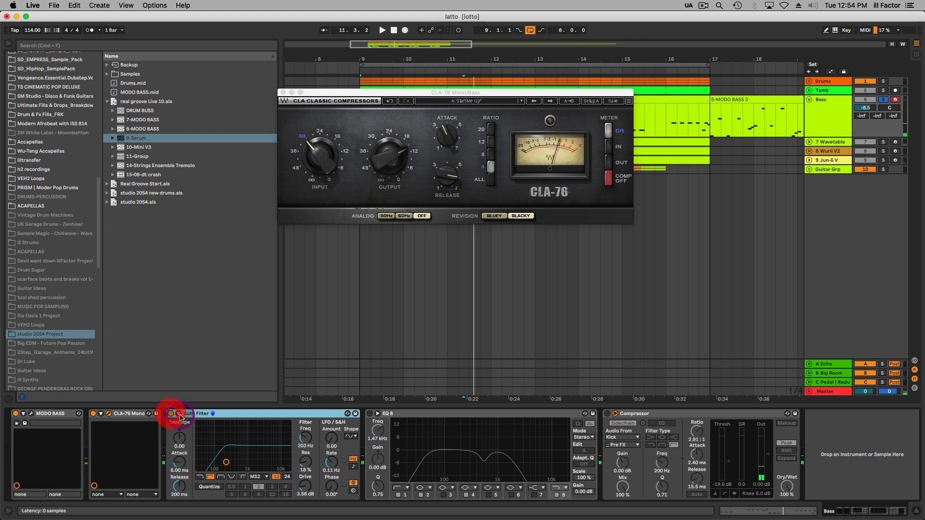
key("space")
left_click(379, 416)
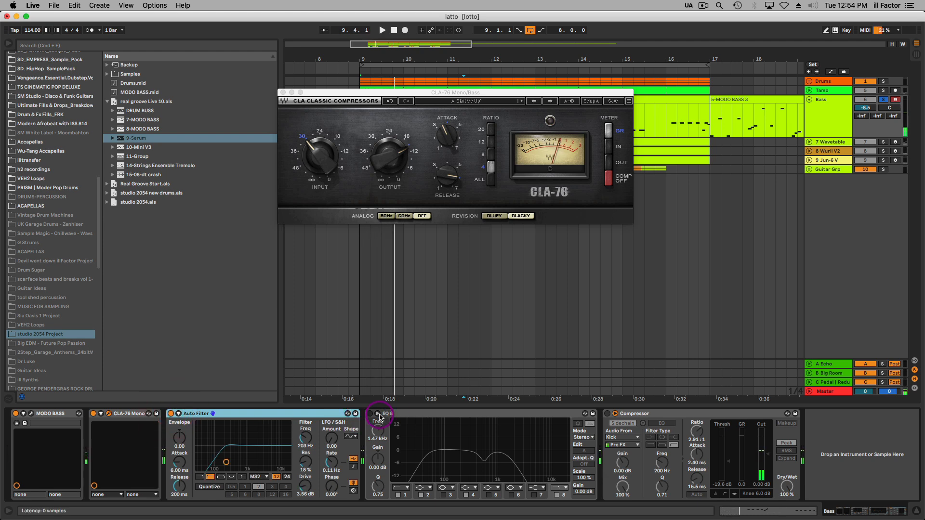
left_click(370, 414)
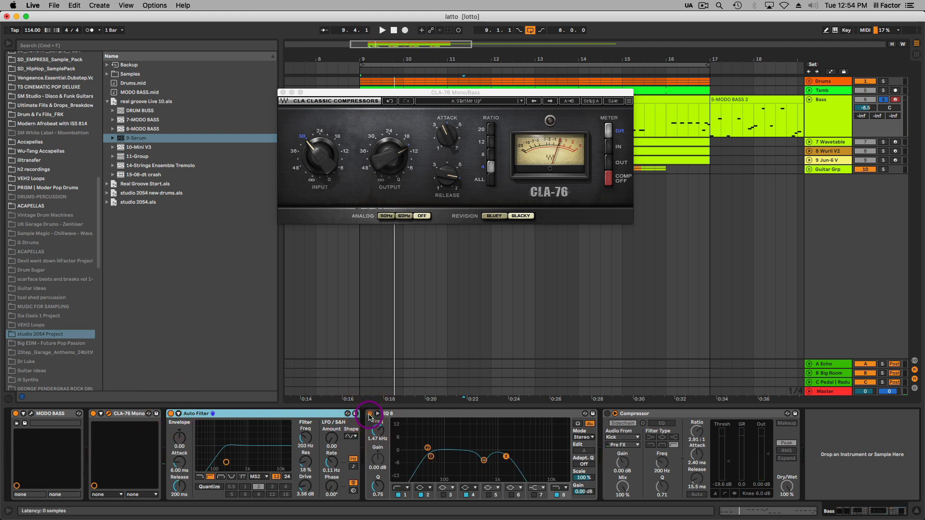
key("space")
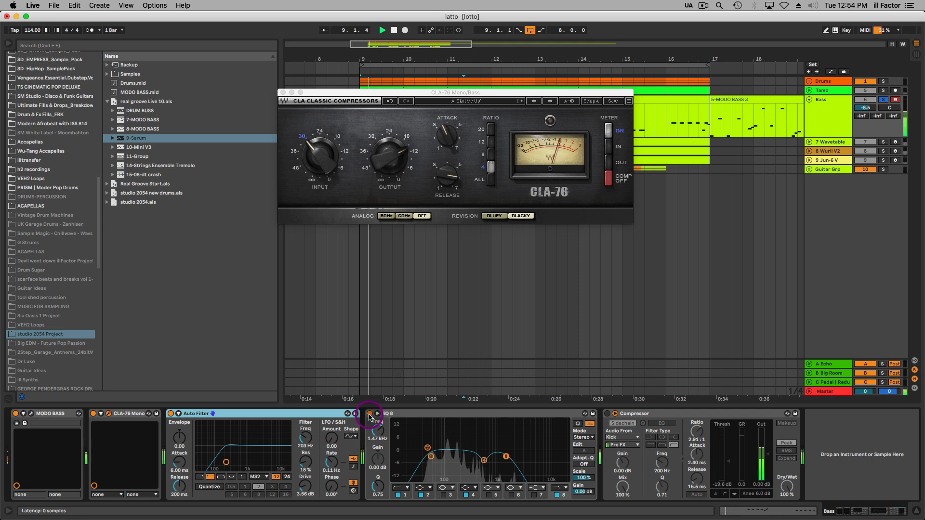
left_click(587, 448)
Switch on the Bass track's Compressor, play the bass line through it and set the threshold to -19.1 dB.
left_click(608, 414)
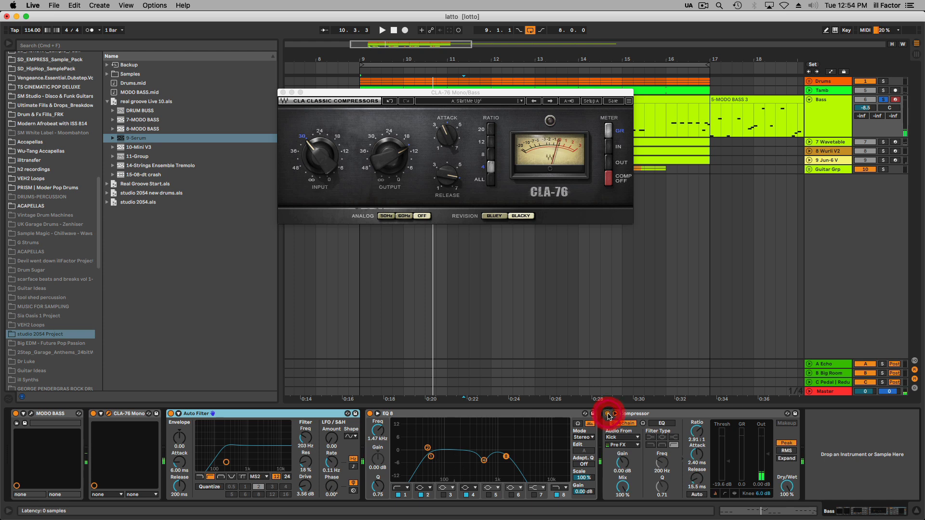
left_click(618, 416)
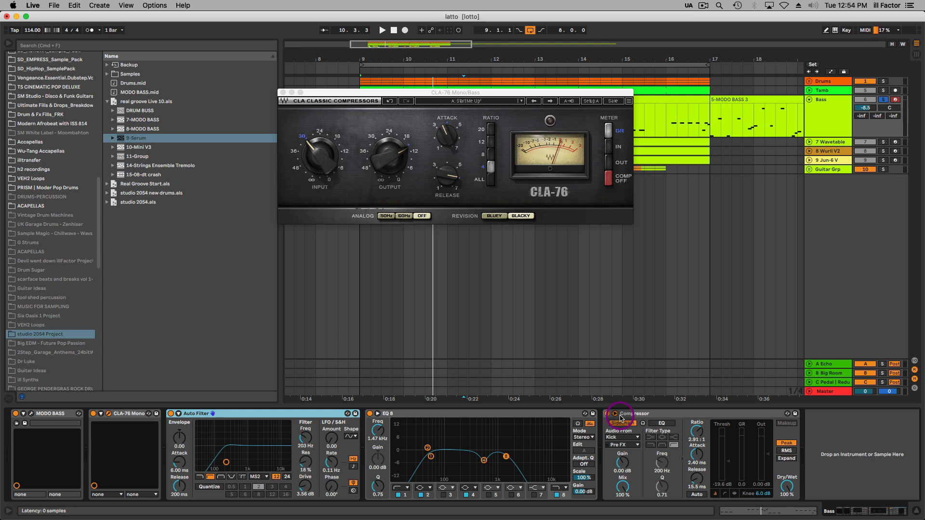
key("space")
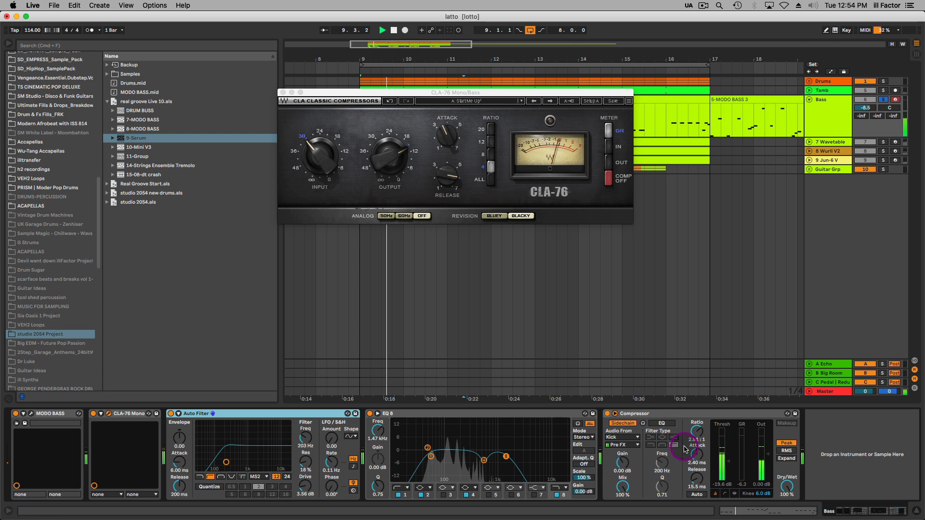
left_click(724, 466)
left_click_drag(726, 463, 728, 461)
key("space")
Choose Kick as the Compressor's sidechain source and keep its tap point at Pre FX.
left_click(628, 437)
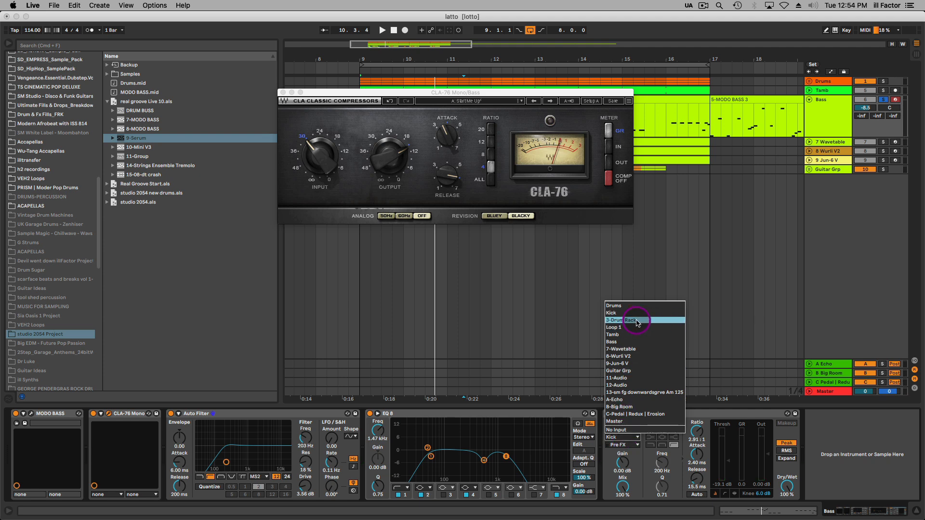
left_click(623, 314)
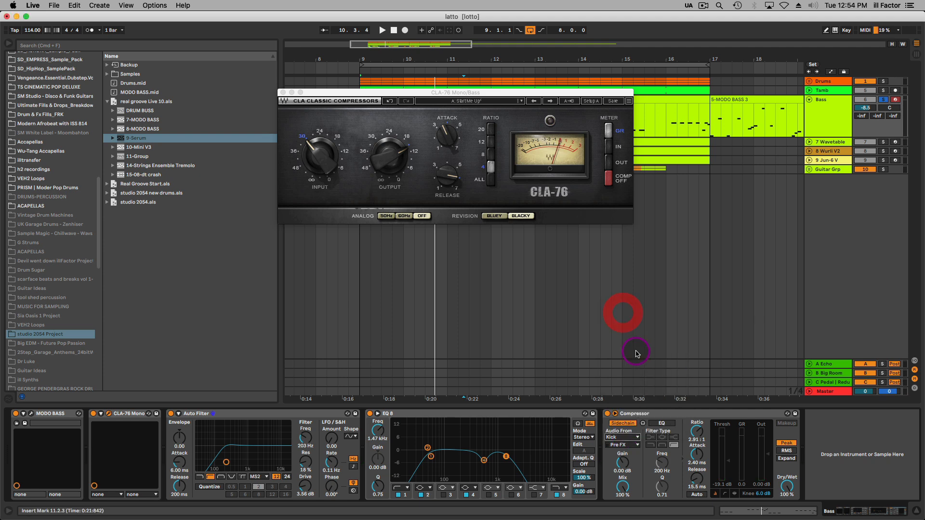
left_click(633, 446)
left_click(631, 453)
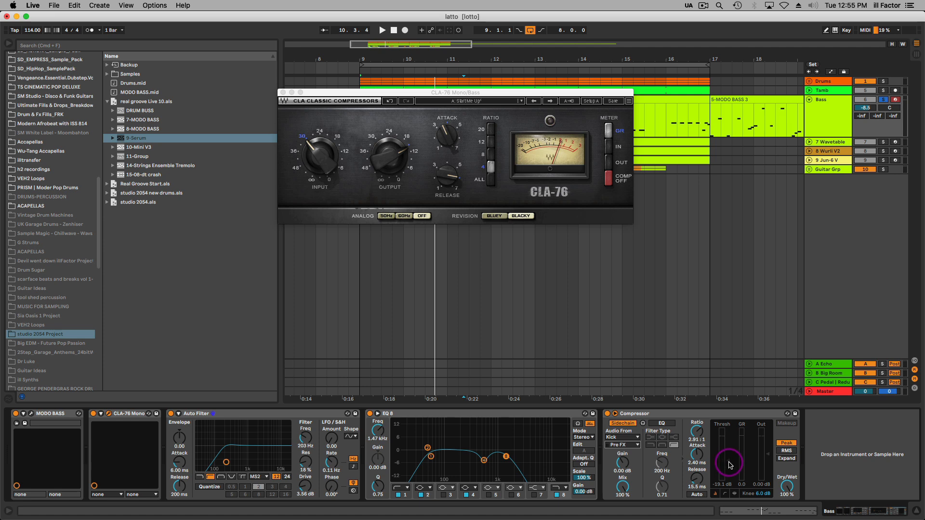
Lower the Compressor's threshold to -20.1 dB while the bass plays, and solo the Drums group alongside the Bass for playback.
key("space")
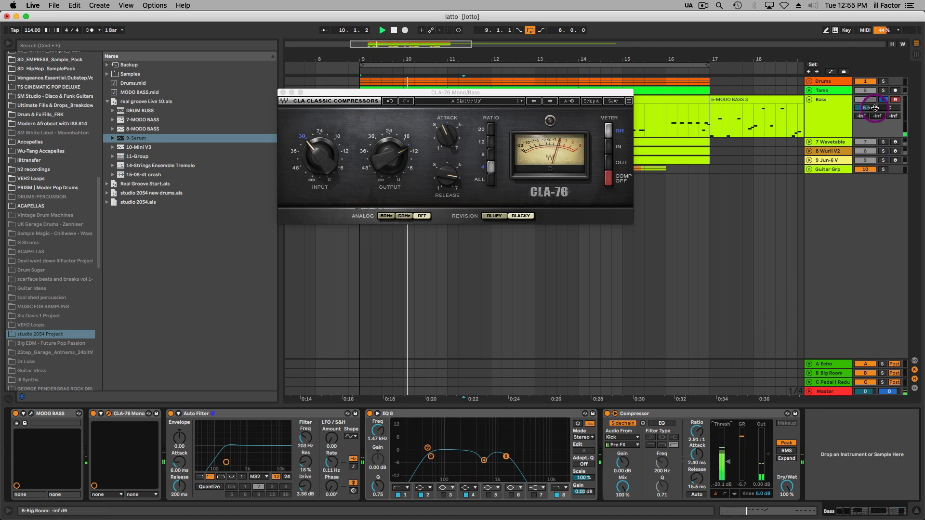
left_click(885, 83, "super")
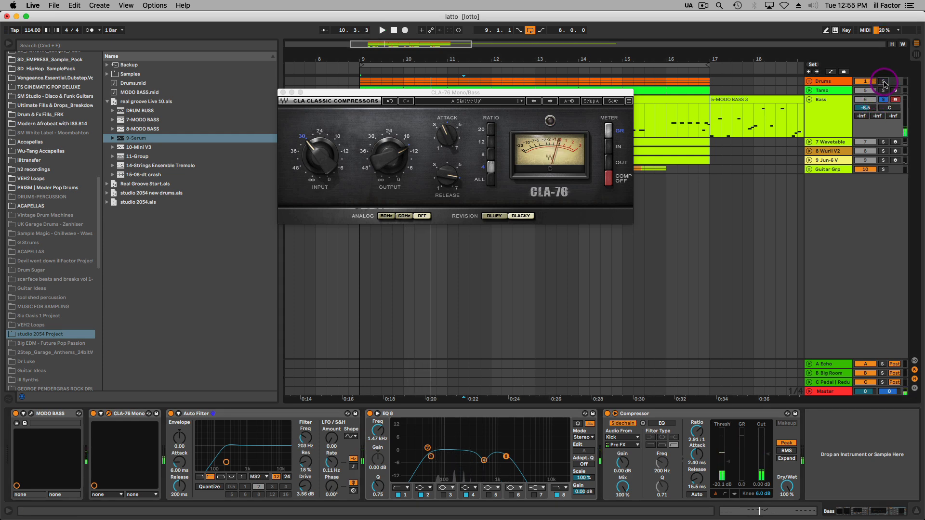
key("space")
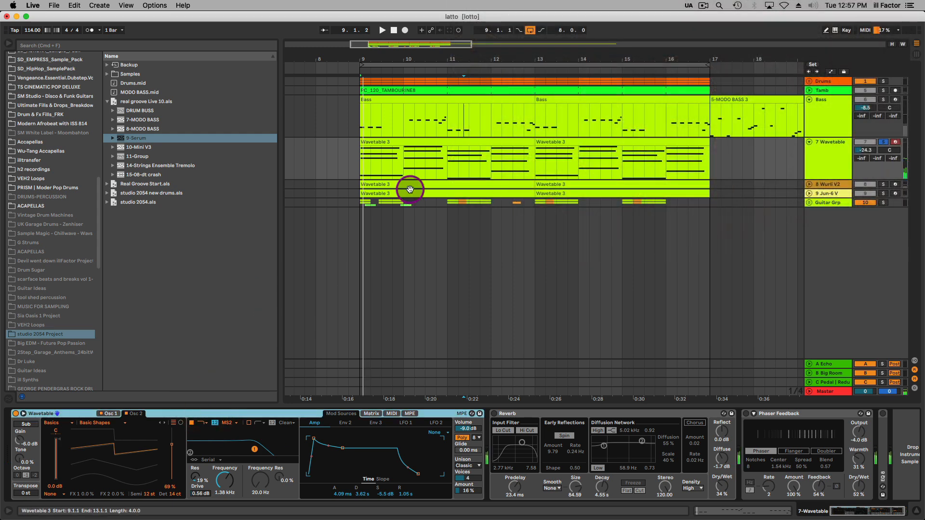
Play the soloed Wavetable chords and compare the synth's Osc 1 and Osc 2 settings.
key("space")
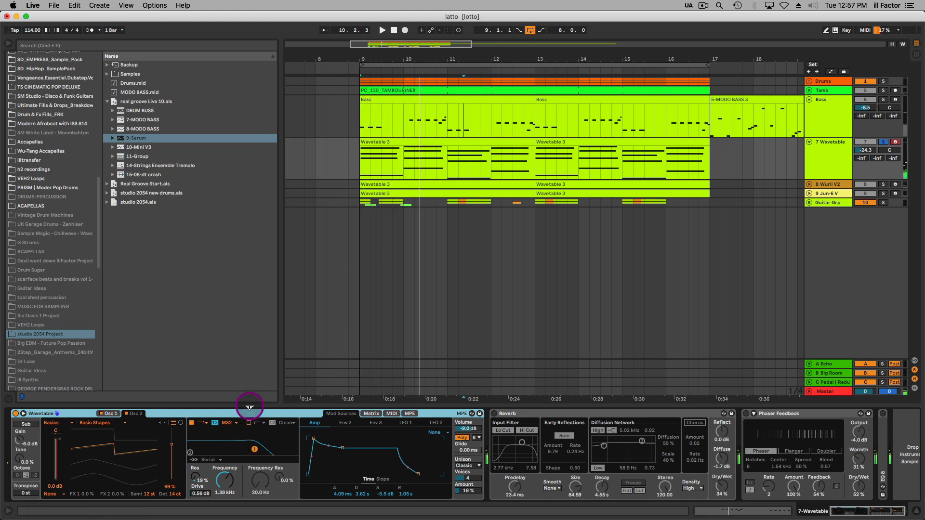
left_click(112, 415)
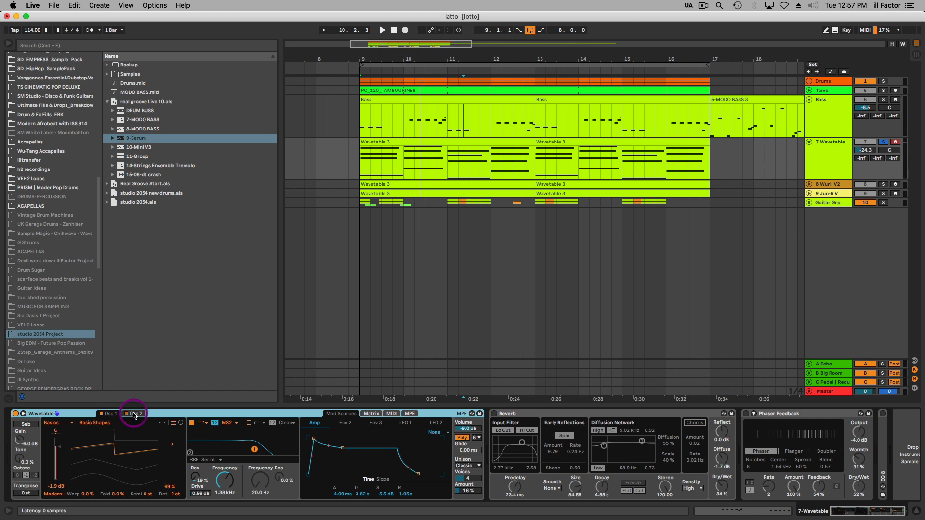
left_click(134, 414)
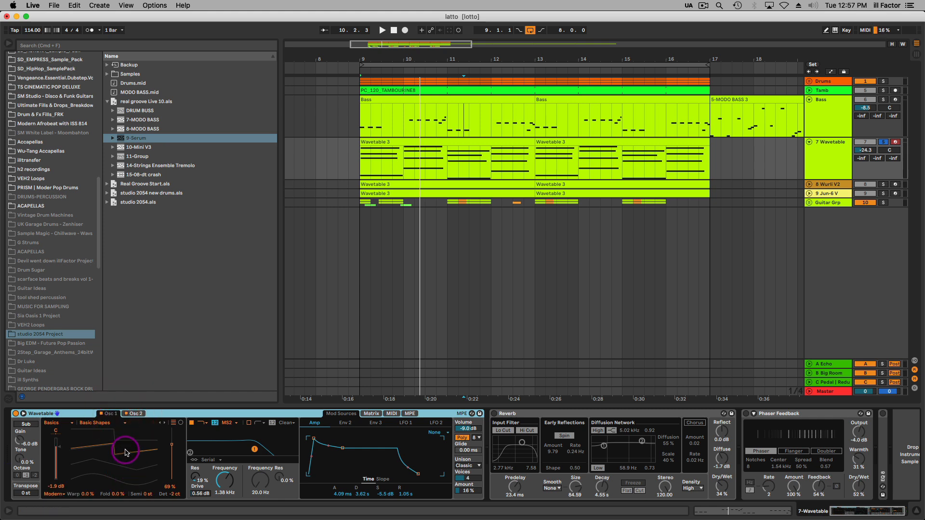
left_click(134, 414)
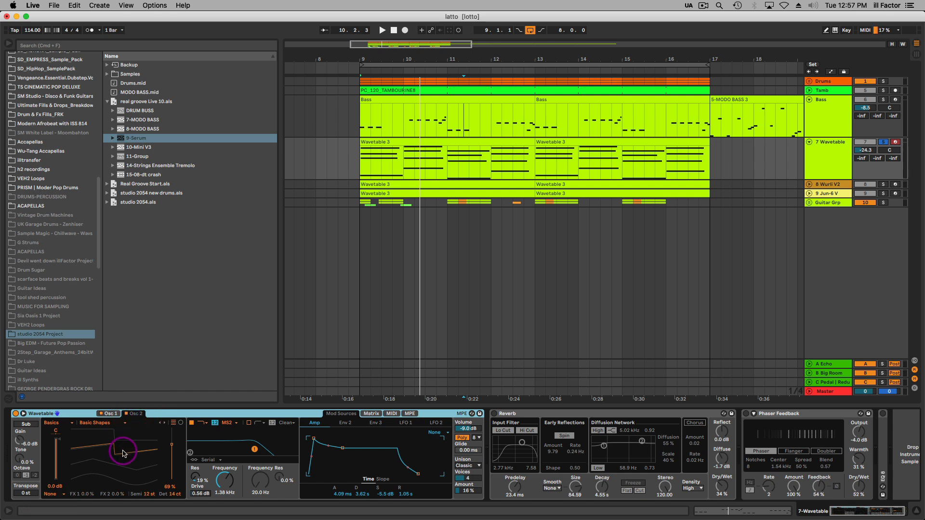
Set Wavetable's Osc 2 detune to 16 ct and its Unison mode to None.
left_click(150, 496)
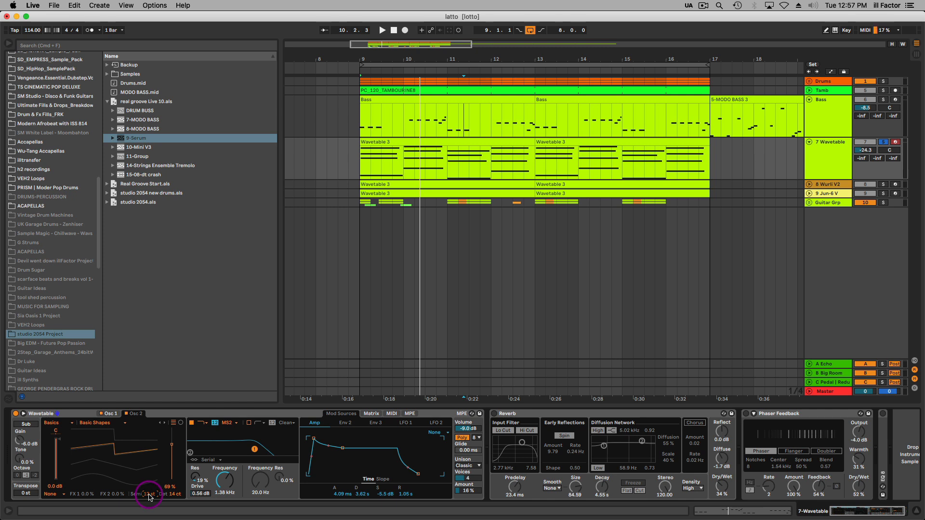
left_click_drag(177, 497, 174, 488)
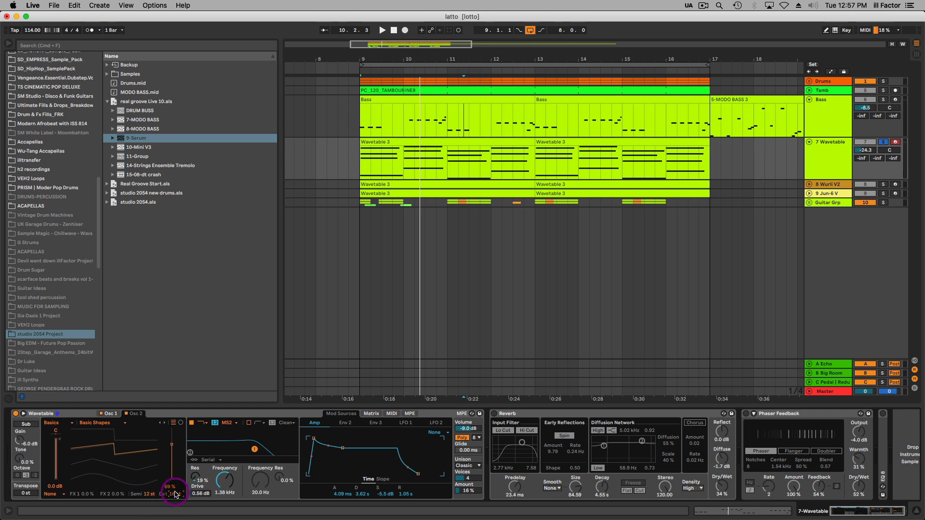
left_click(467, 467)
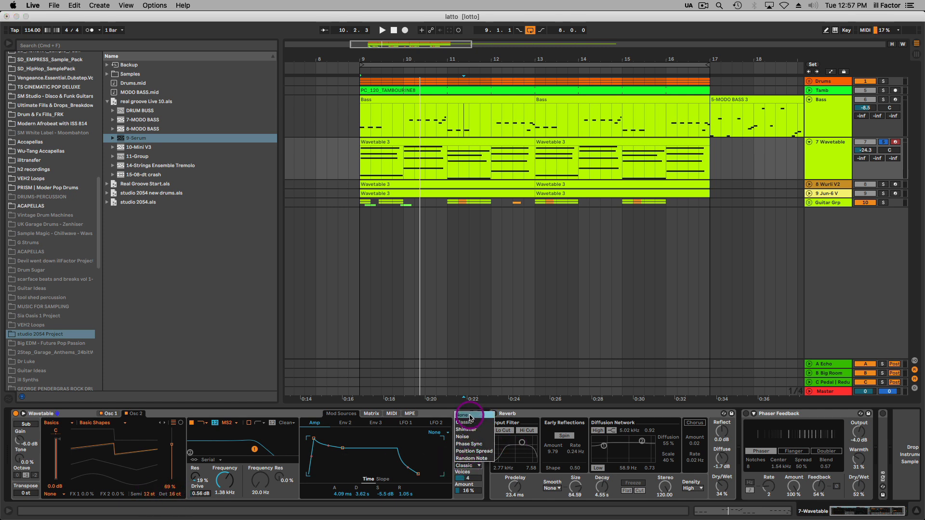
left_click(466, 413)
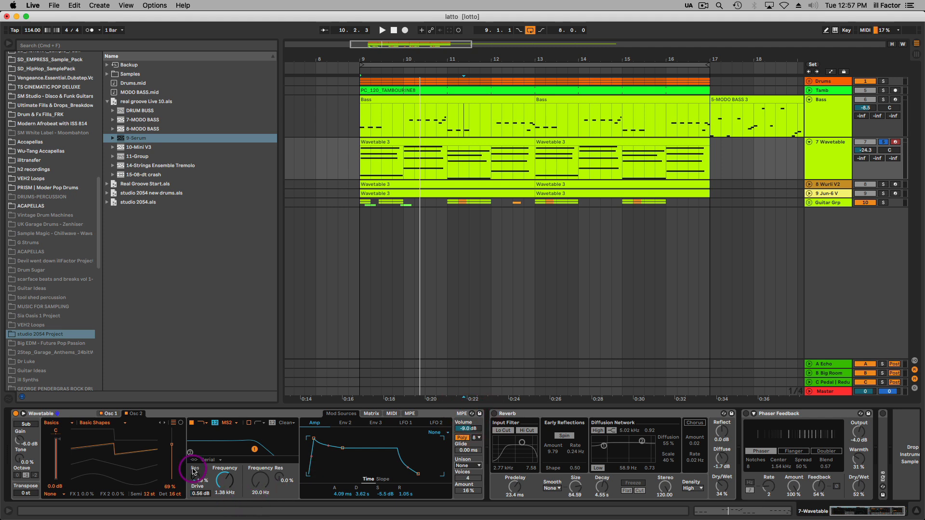
Raise Wavetable's Filter 1 frequency to 2.27 kHz during playback and check its modulation source in the modulation matrix.
key("space")
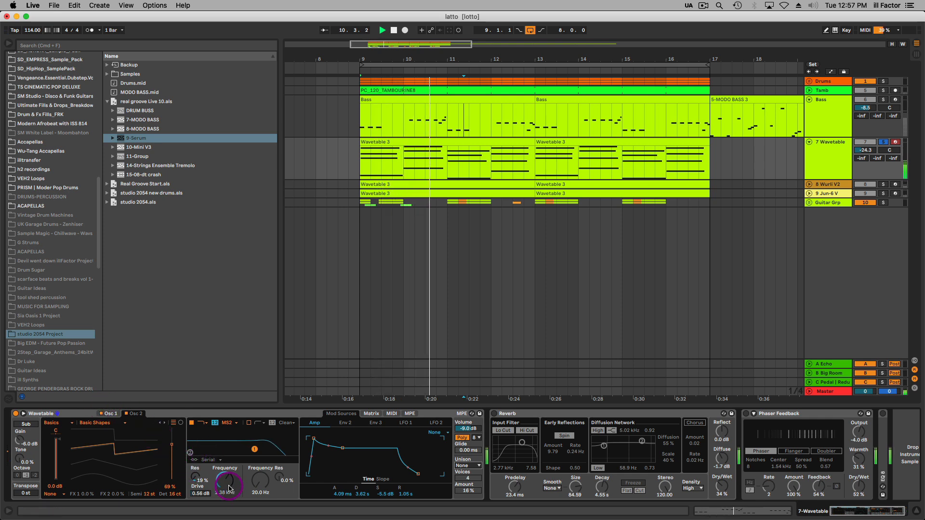
left_click_drag(225, 482, 225, 473)
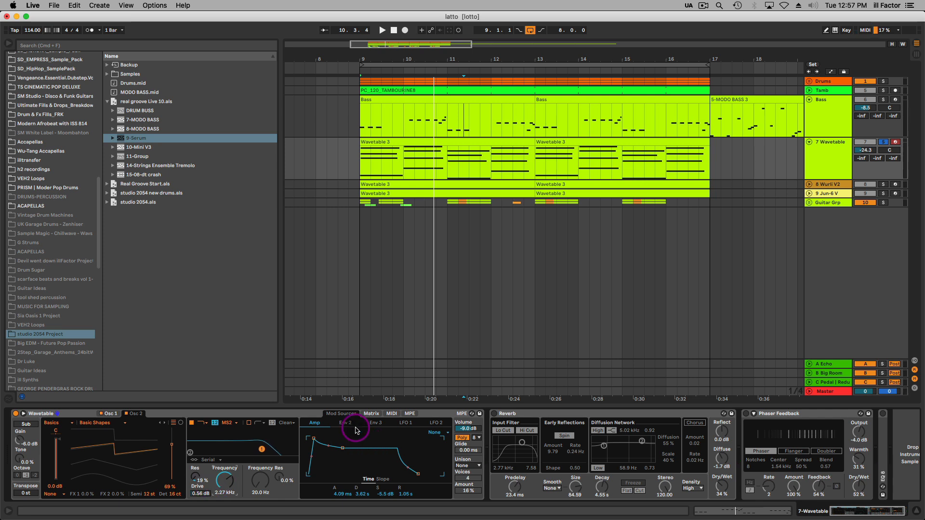
left_click(369, 414)
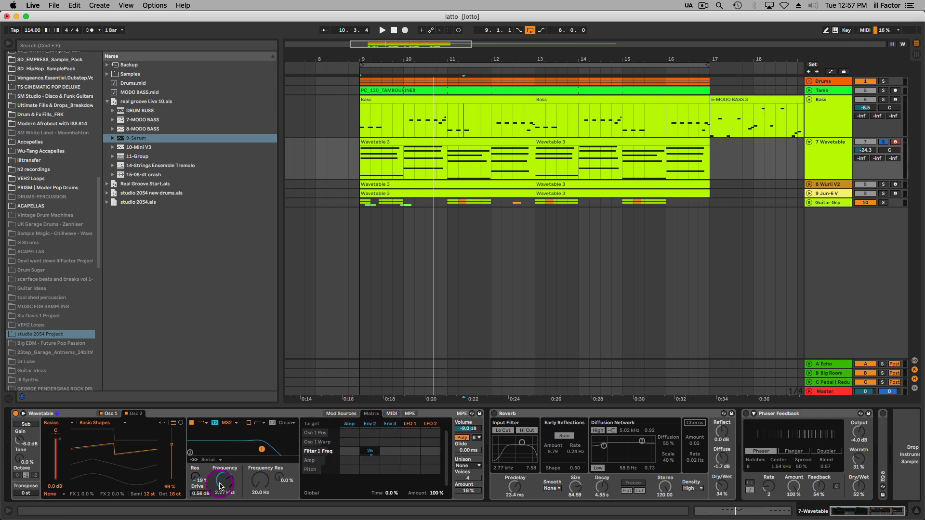
left_click(225, 480)
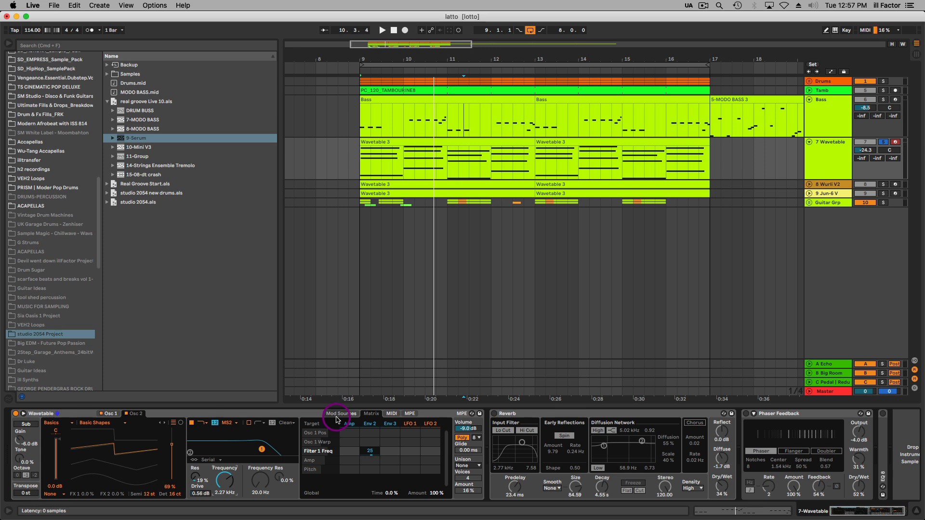
Play the chords, set Envelope 2's sustain to 37% and raise the filter drive to 1.31 dB.
key("space")
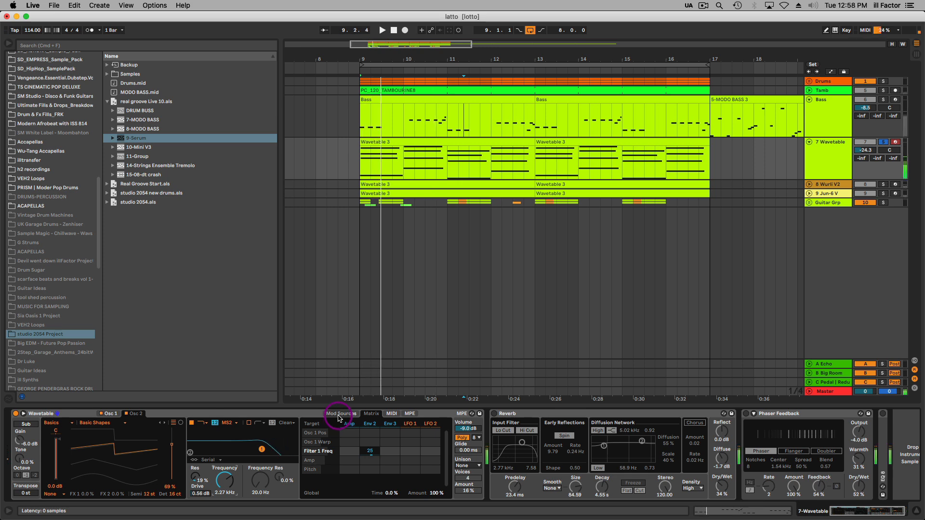
left_click(339, 415)
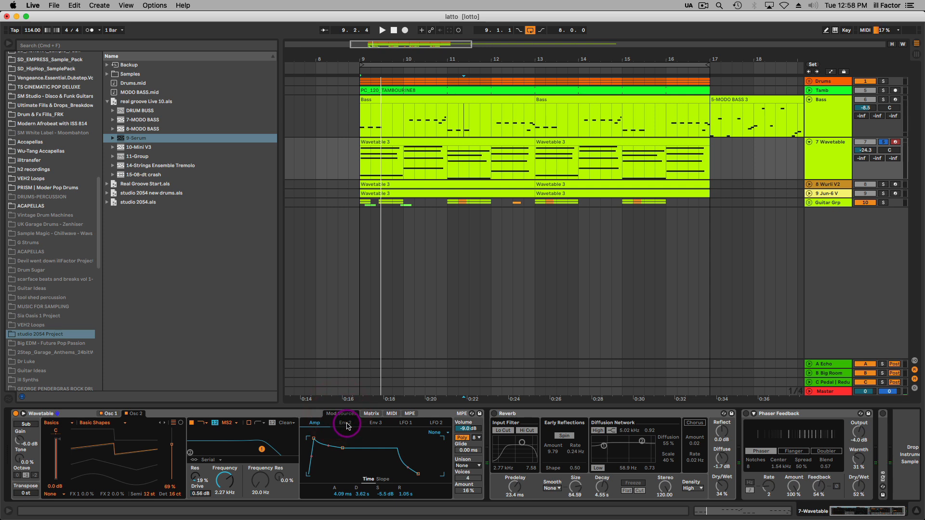
left_click(348, 424)
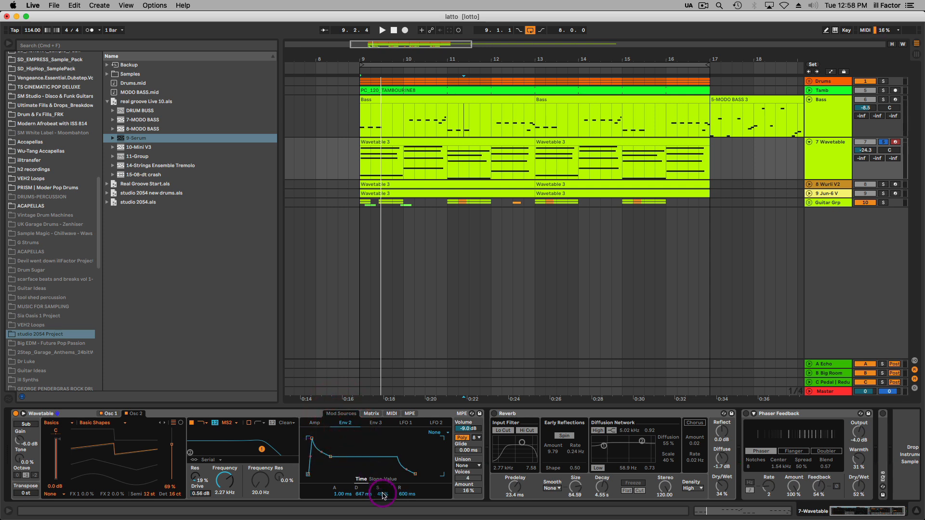
mouse_move(383, 495)
left_mouse_down()
mouse_move(383, 514)
mouse_move(384, 499)
left_mouse_up()
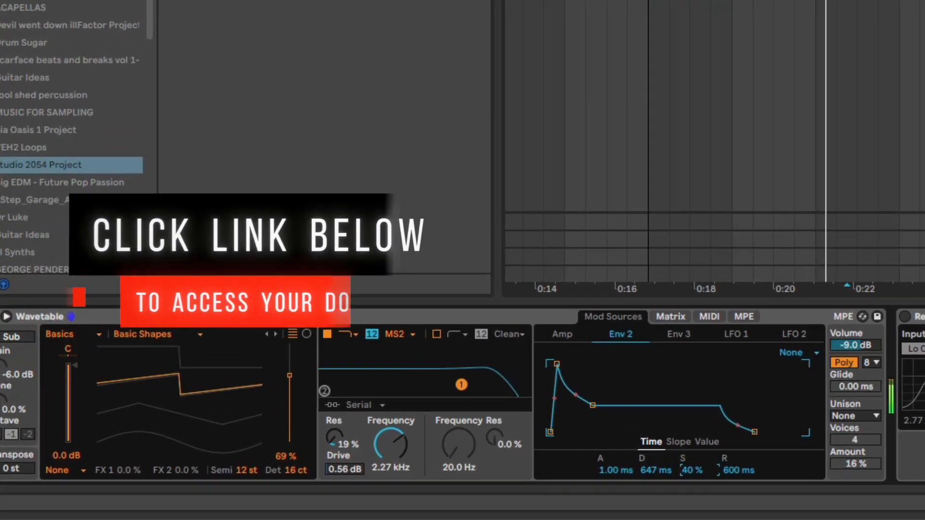
left_click_drag(692, 470, 692, 473)
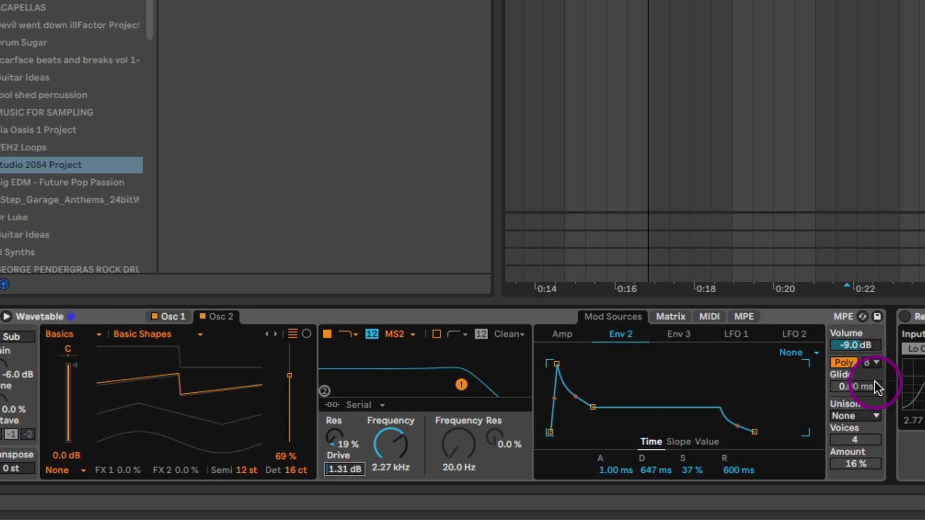
Set Wavetable's Unison mode to Classic and lower its amount to 13% while listening to the chords.
left_click(870, 415)
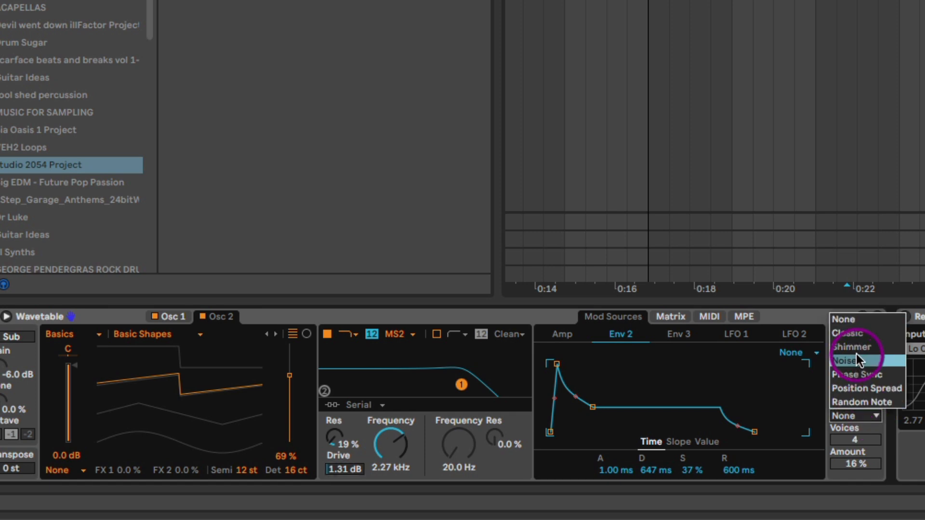
left_click(858, 331)
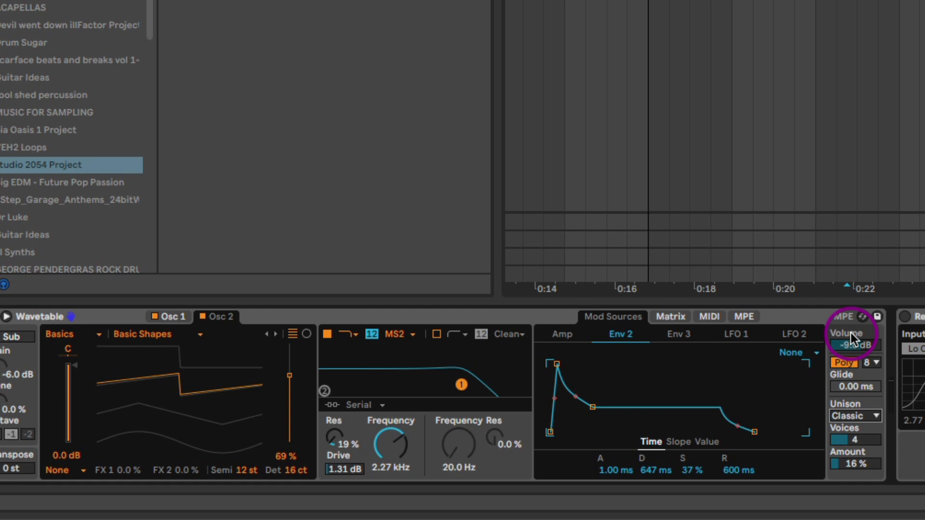
key("space")
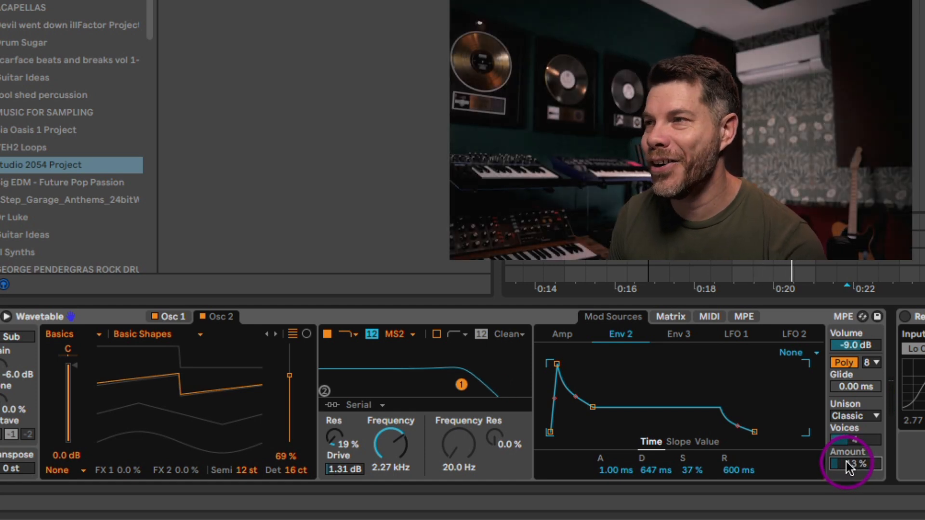
Select the Wavetable track's Reverb and switch it on to hear the chords through it.
left_click(920, 319)
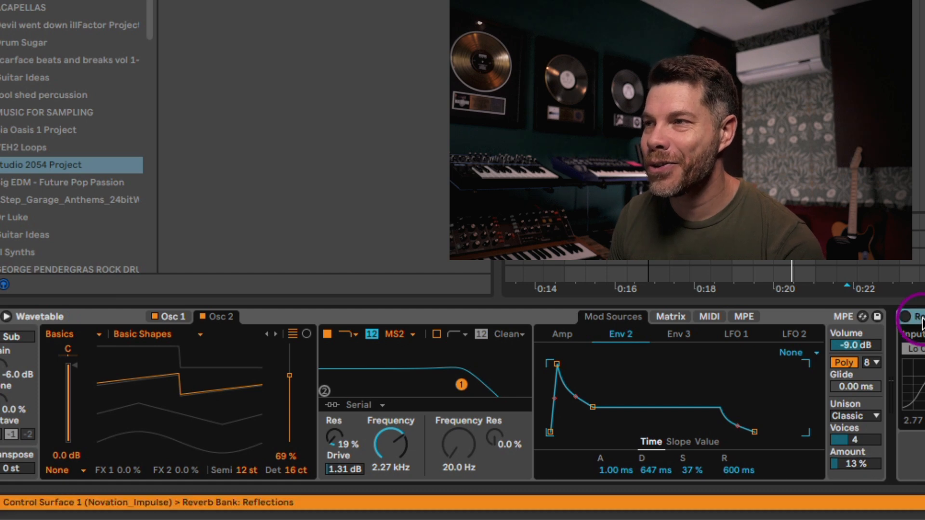
left_click(906, 316)
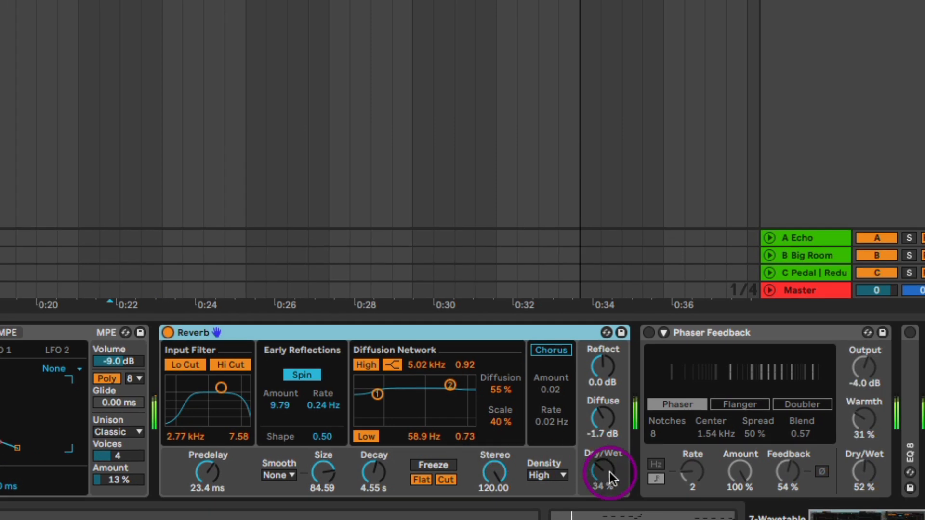
Set the Reverb's dry/wet to 40%, then switch on Phaser Feedback in Phaser mode with its dry/wet at 53%.
mouse_move(608, 472)
left_mouse_down()
mouse_move(608, 434)
mouse_move(609, 468)
left_mouse_up()
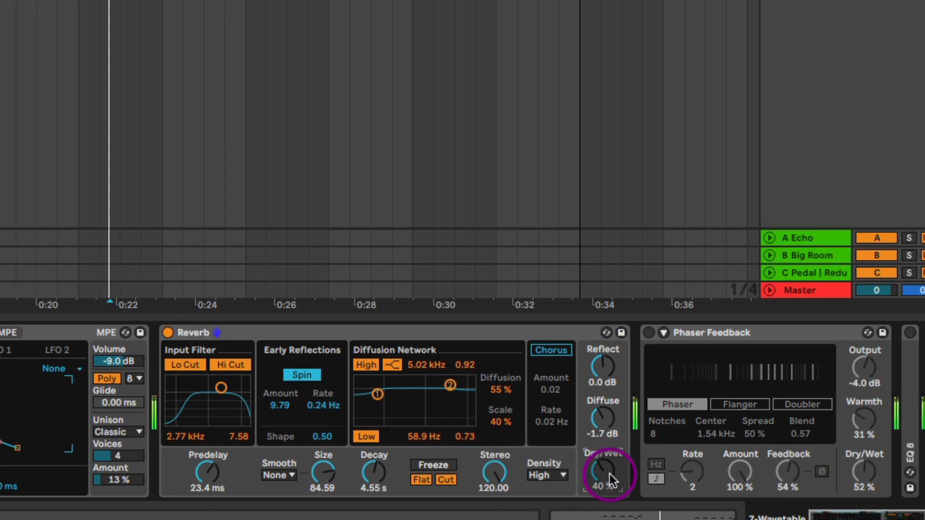
left_click_drag(777, 378, 41, 432)
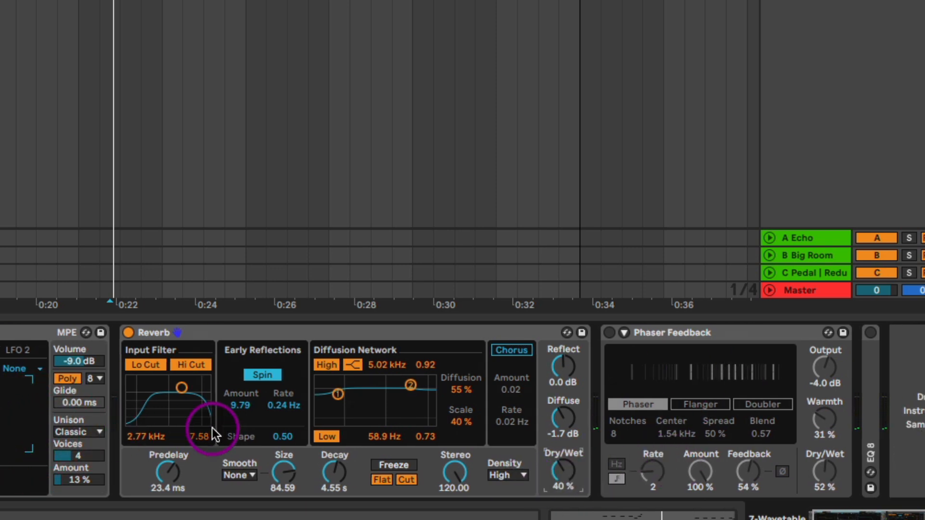
left_click(609, 332)
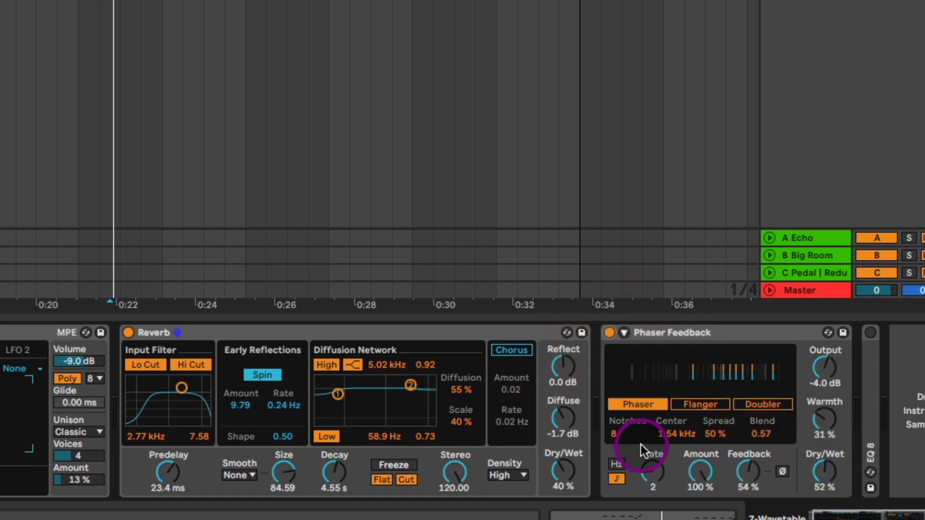
left_click(647, 404)
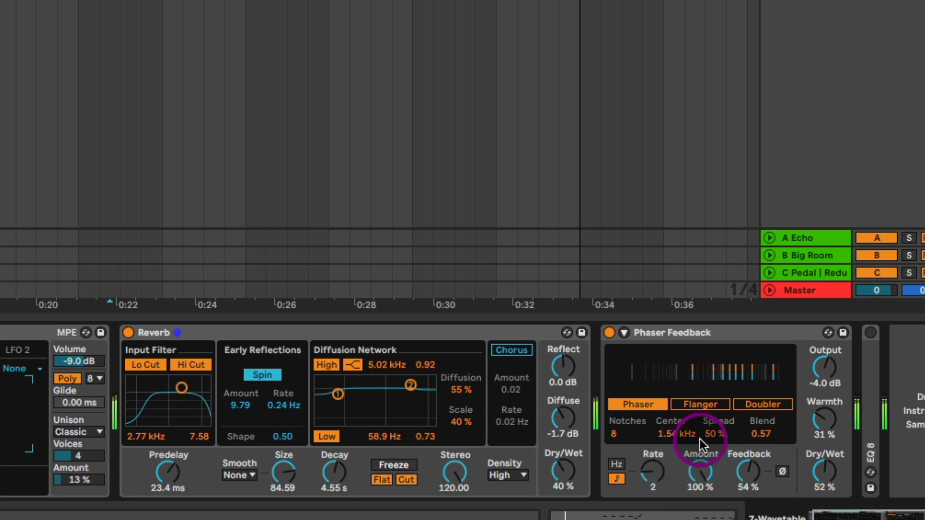
left_click_drag(832, 478, 832, 477)
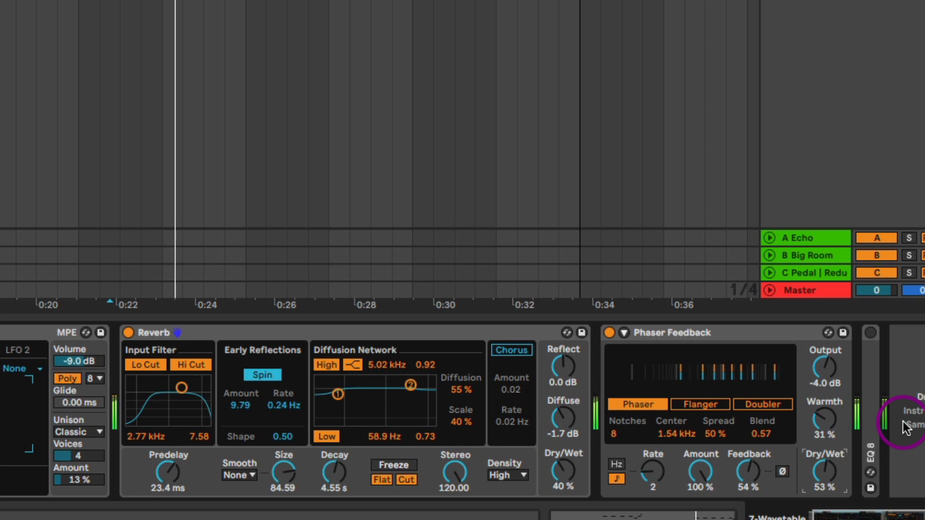
Unfold the EQ 8 on the Wavetable track and switch it on, listen to the chords, and stop playback.
double_click(875, 395)
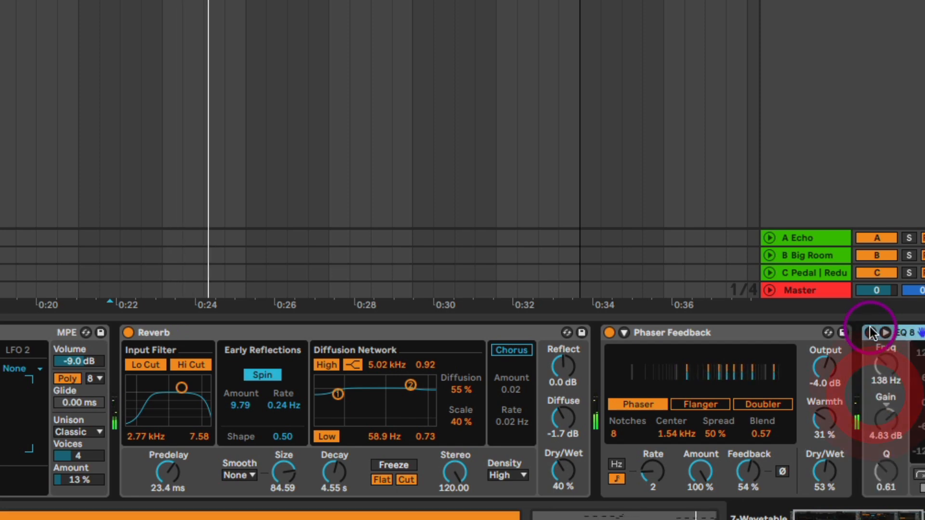
left_click(871, 331)
left_click_drag(916, 413, 179, 470)
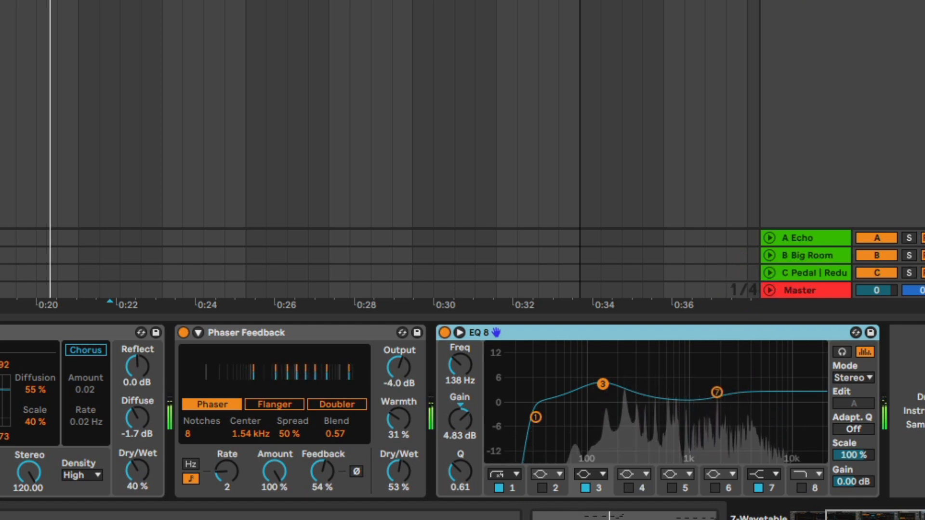
key("space")
Copy the first Wavetable 3 chord clip onto a new track below the guitar group, and delete that track again.
left_click(472, 142)
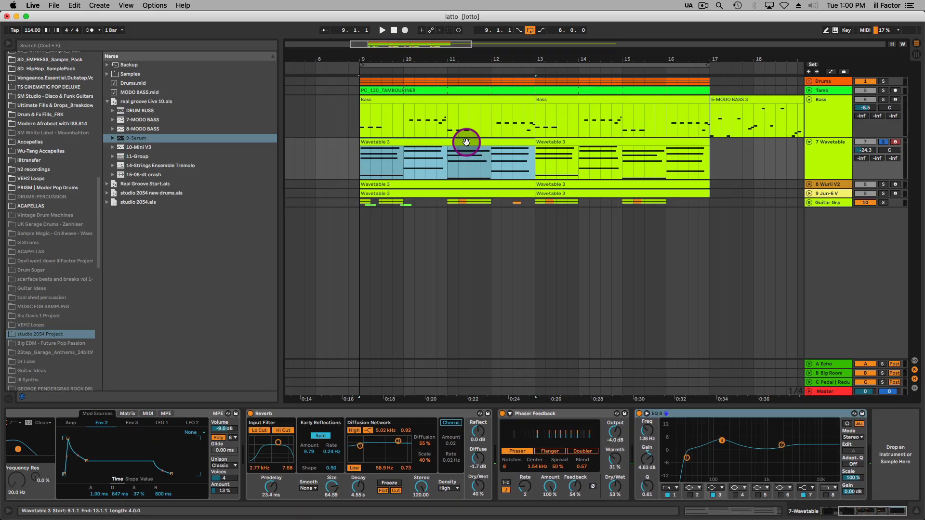
left_click_drag(466, 142, 465, 262)
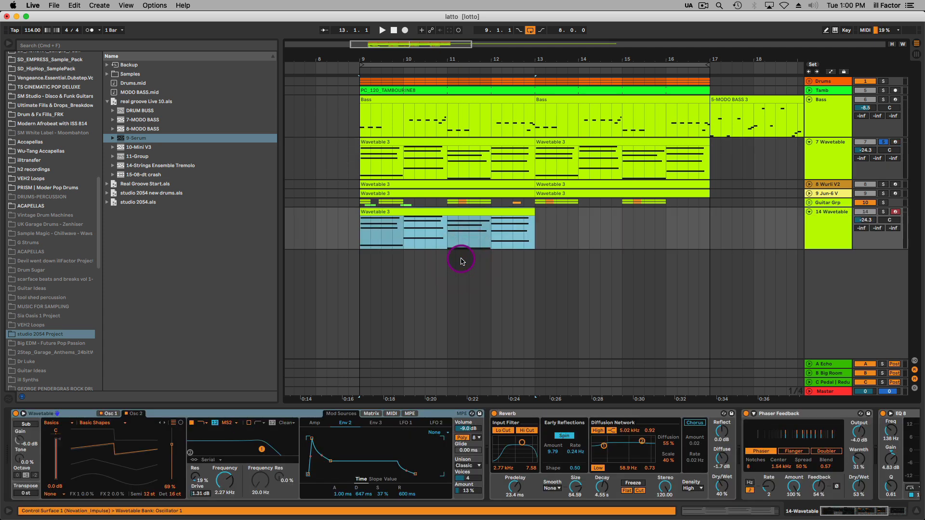
left_click(837, 223)
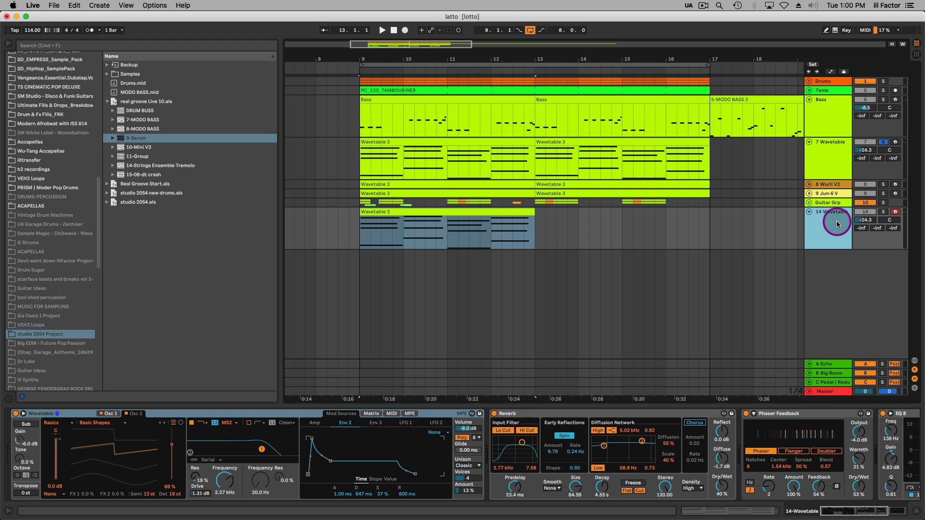
left_click(837, 223)
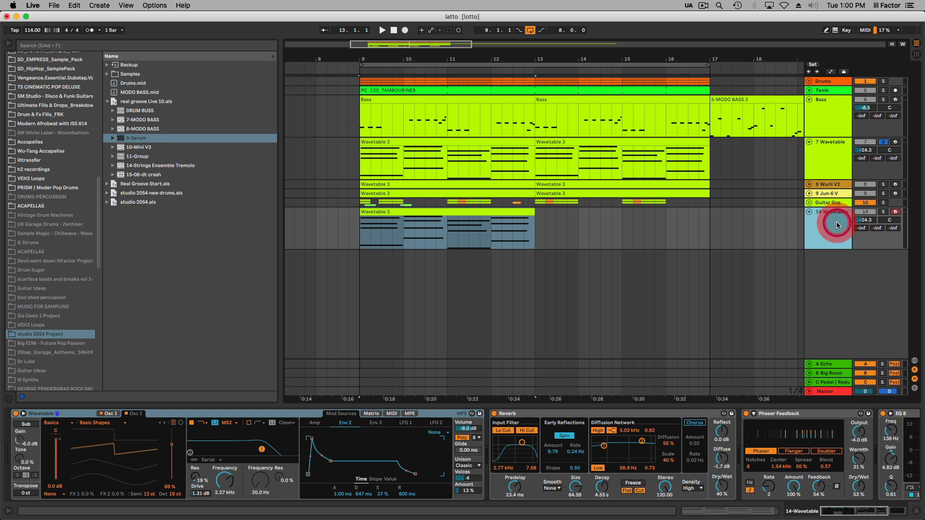
key("Delete")
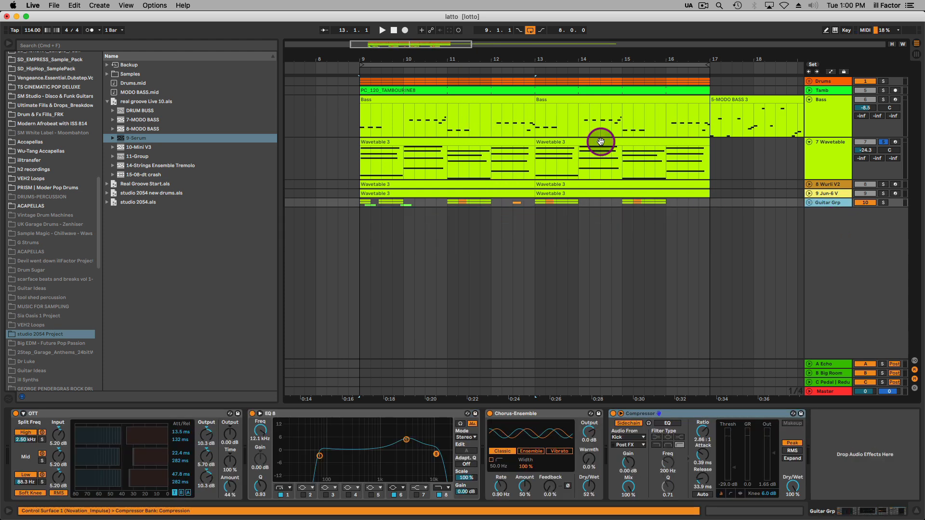
Unfold the Wurli V2 track and look at its electric piano plug-in with the Midrange preset.
left_click(807, 184)
left_click(489, 186)
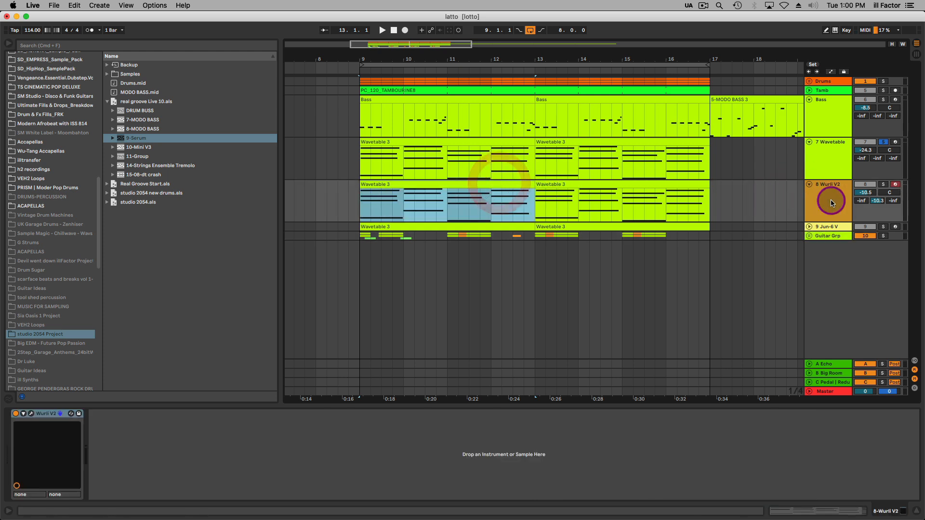
left_click(834, 198)
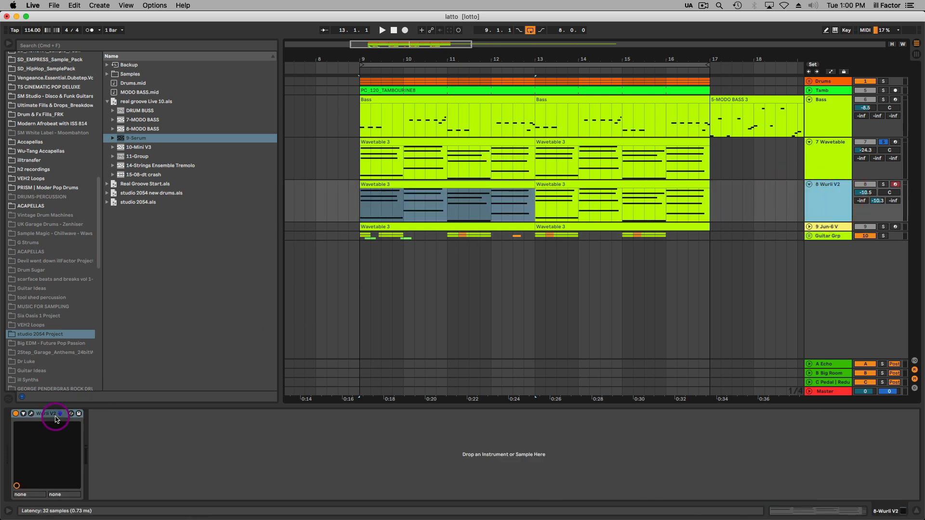
left_click(31, 413)
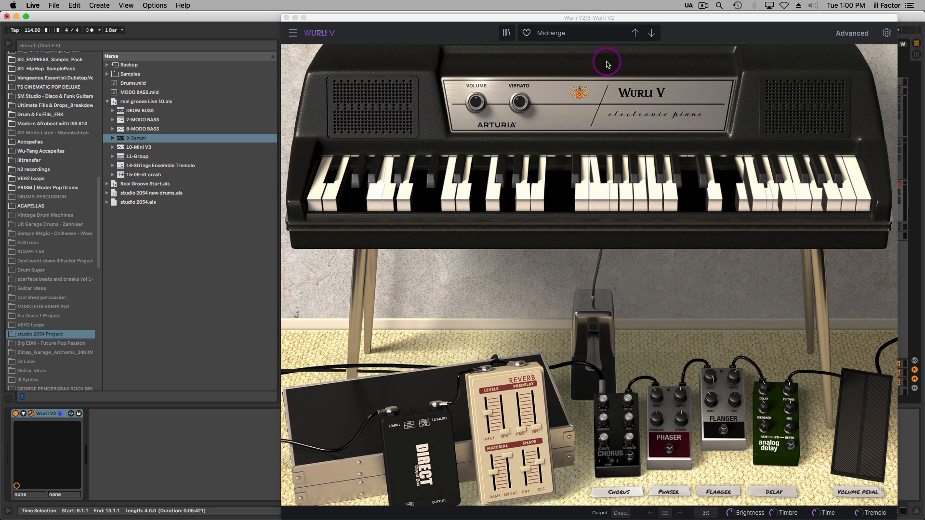
left_click(286, 18)
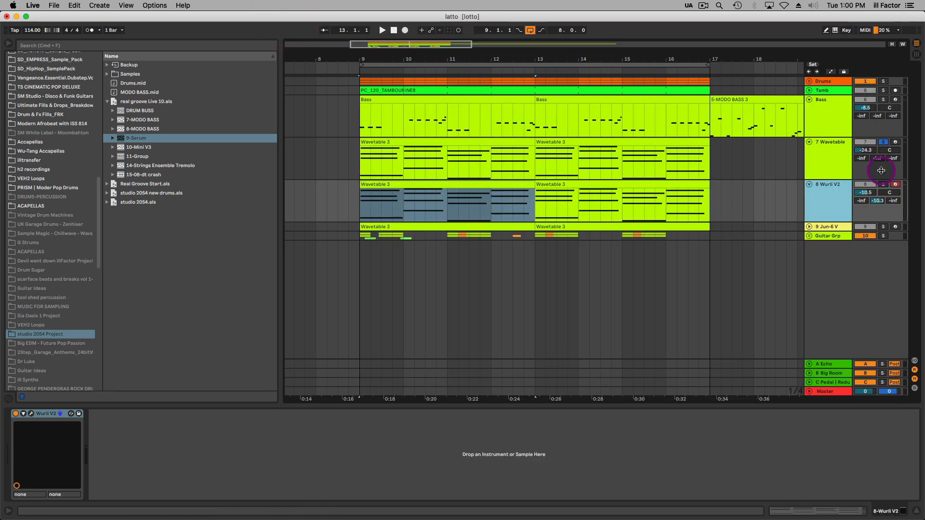
Solo the Wurli V2 track and play it without the Wavetable layer, then restore the Wavetable solo.
left_click(883, 185)
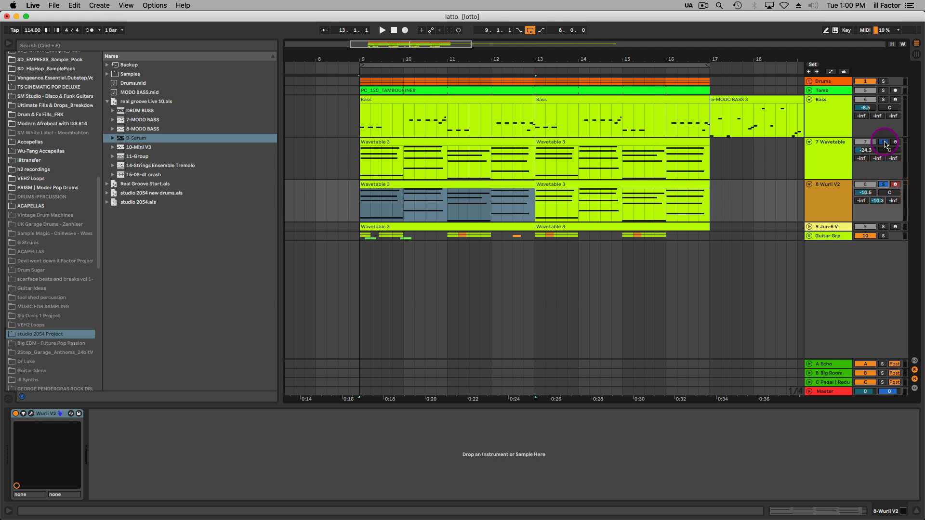
key("space")
left_click(885, 142)
left_click(825, 198)
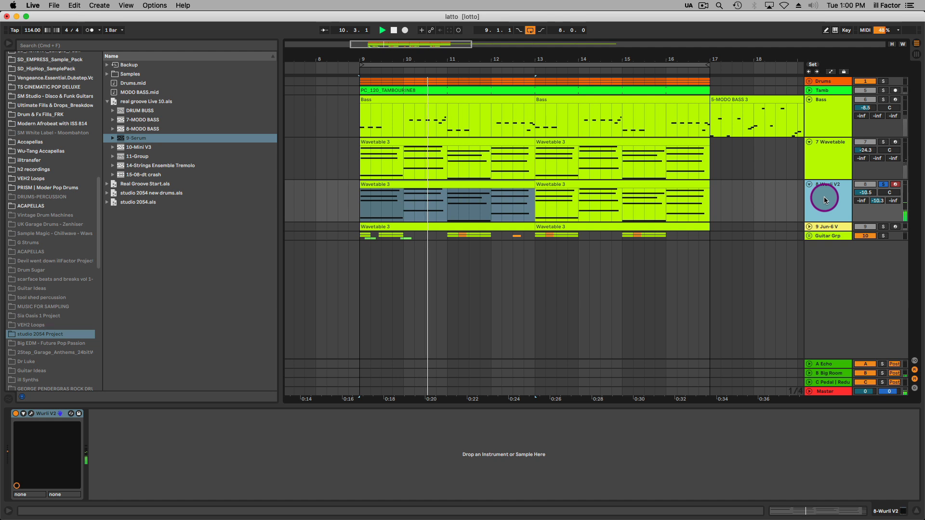
left_click(885, 143)
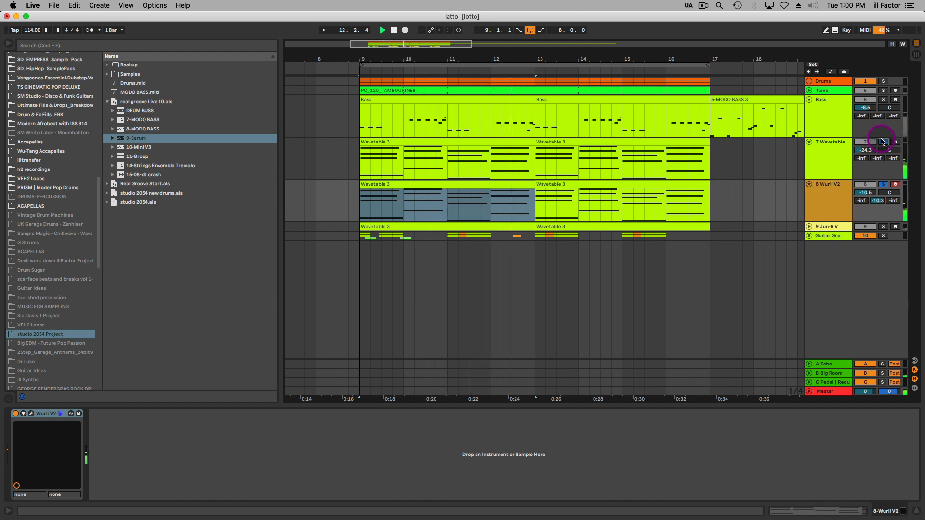
Add the Jun-6 V track to the solo, unfold it and select it to show its devices.
left_click(883, 226)
left_click(809, 226)
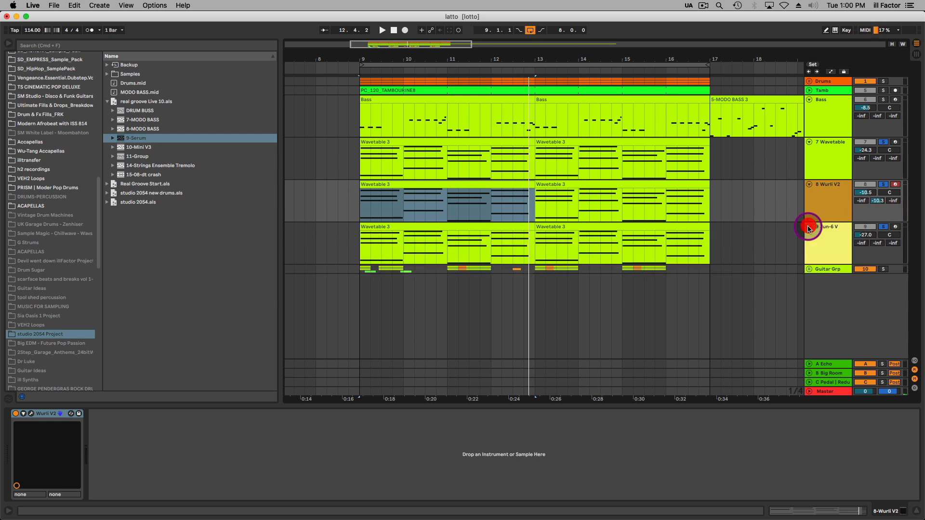
left_click(838, 233)
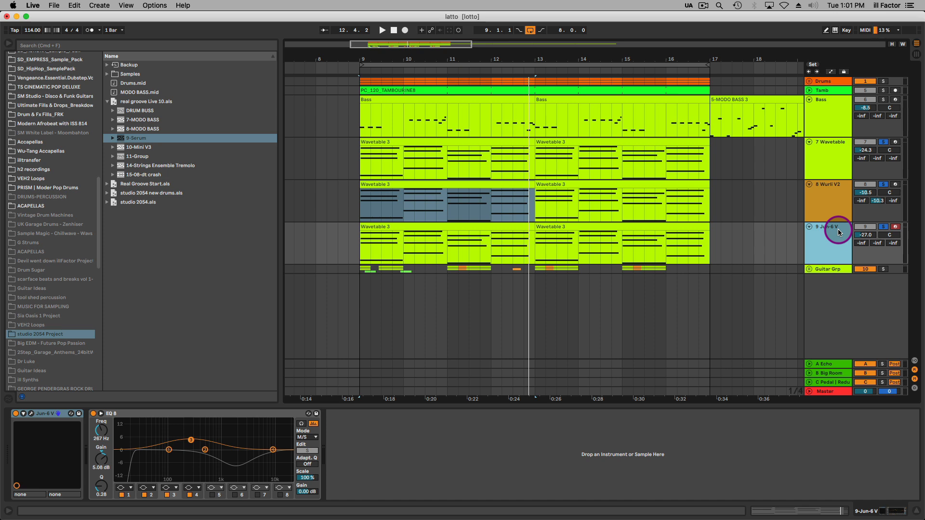
In Session View, raise the Wurli V2 track's volume to about -7.4 dB and play the layered chords briefly.
left_click(831, 193)
key("Tab")
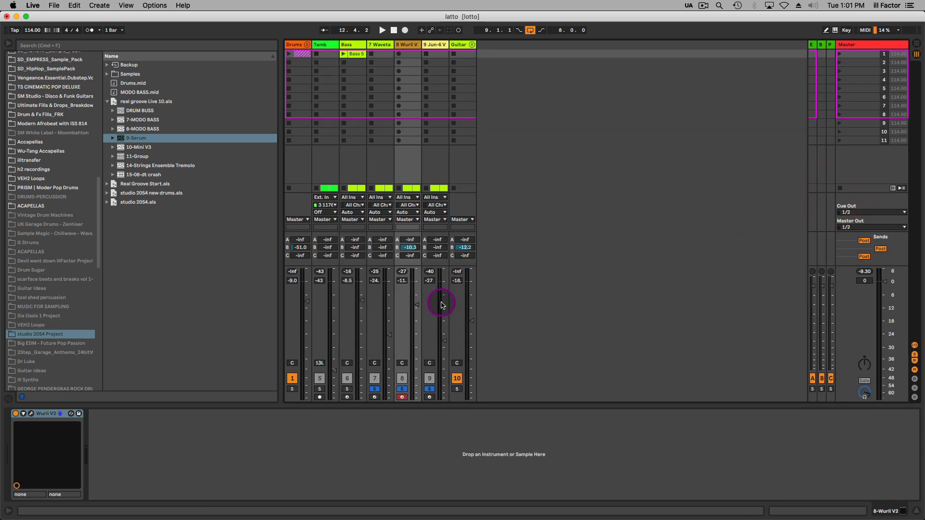
left_click_drag(416, 305, 416, 297)
key("space")
key("space")
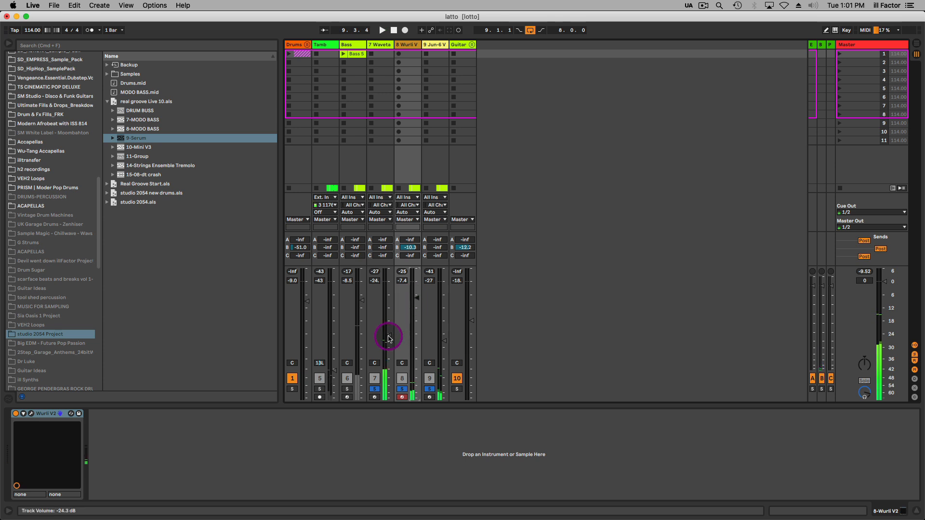
Adjust the Wavetable track's volume to -24.0 dB.
left_click_drag(388, 336, 389, 338)
left_click(390, 47)
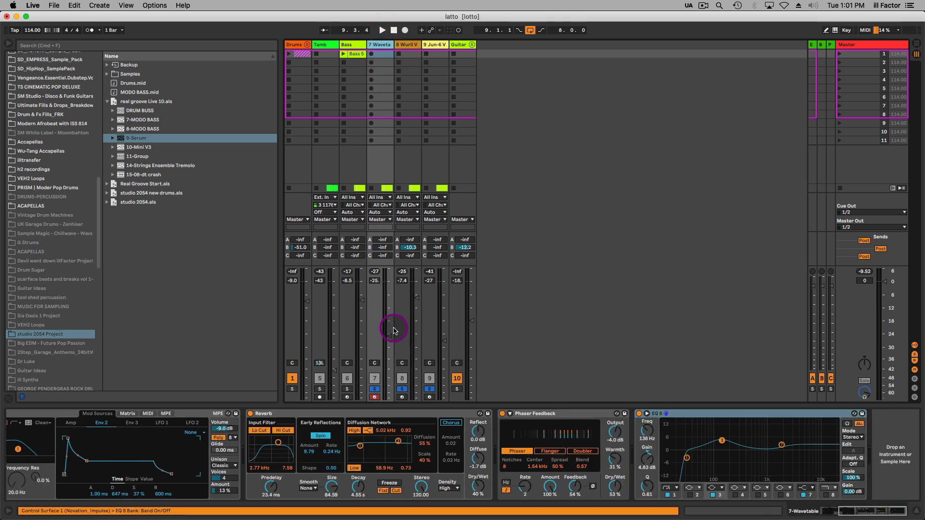
left_click_drag(388, 337, 390, 334)
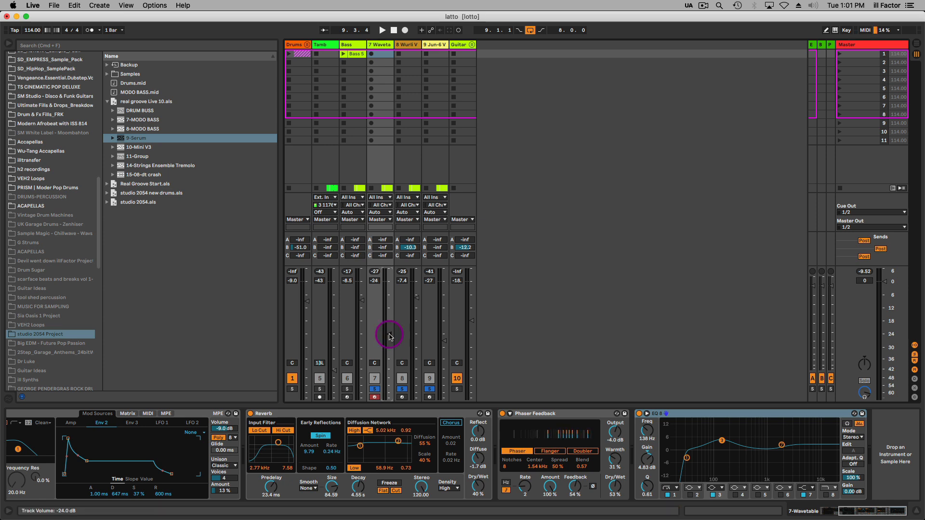
Unsolo the Wurli V2 and Wavetable tracks, set the Jun-6 V volume to -26.5 dB and play it alone.
left_click(437, 47)
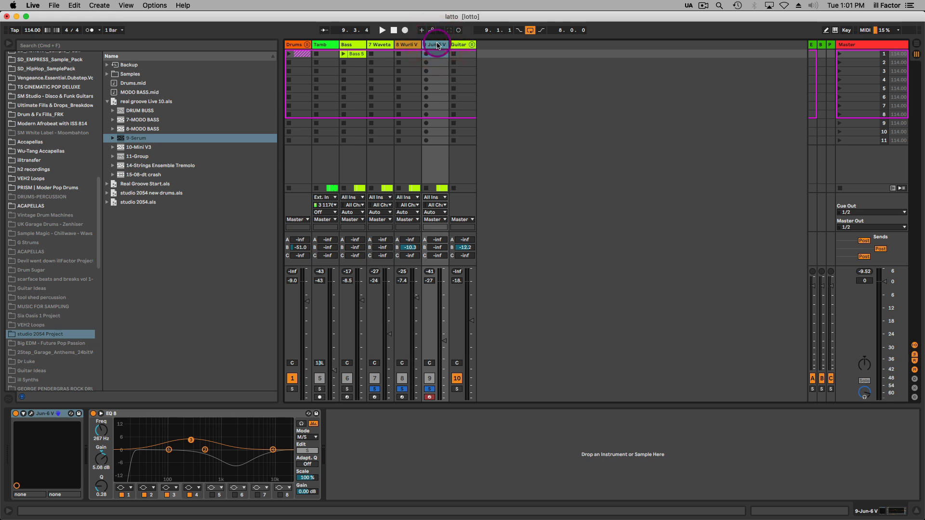
left_click(401, 390)
left_click(375, 390)
left_click_drag(444, 341, 444, 340)
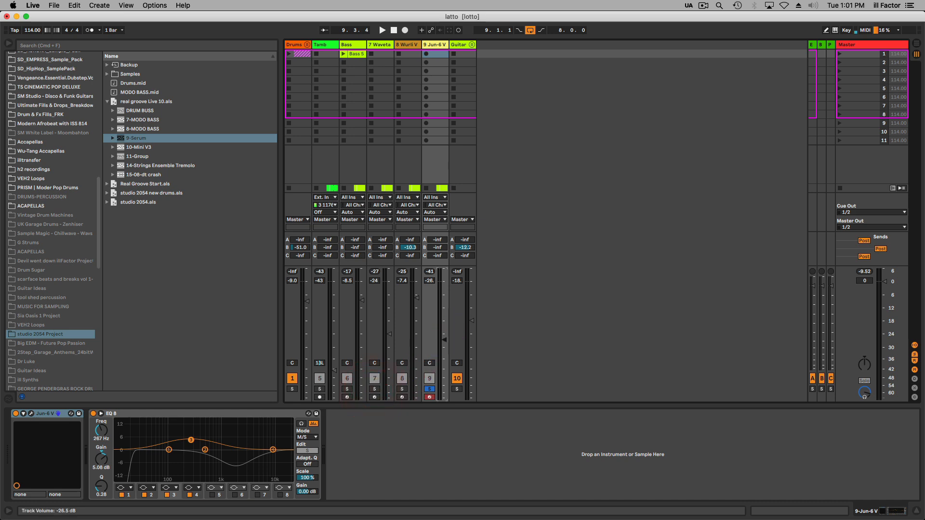
left_click(433, 45)
key("space")
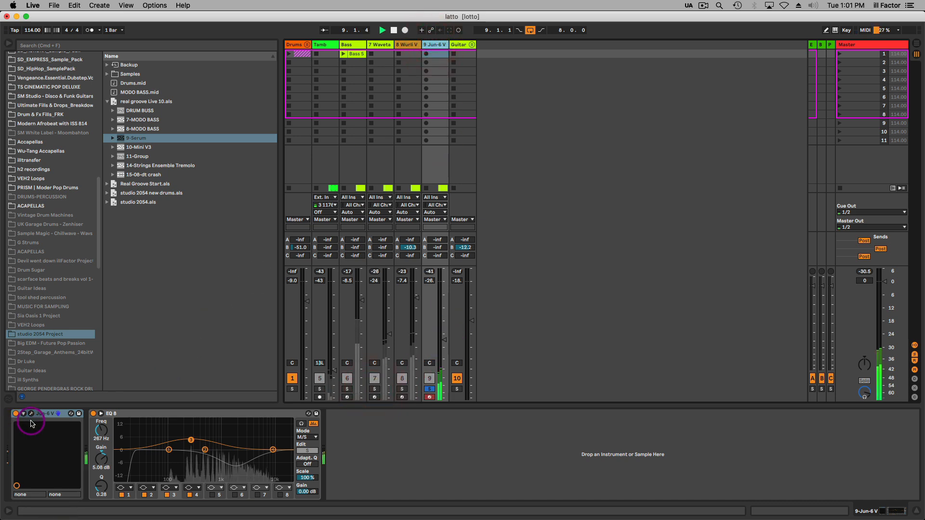
Open the Jun-6 V plug-in, set its VCF cutoff to 8186 Hz and close it.
left_click(31, 413)
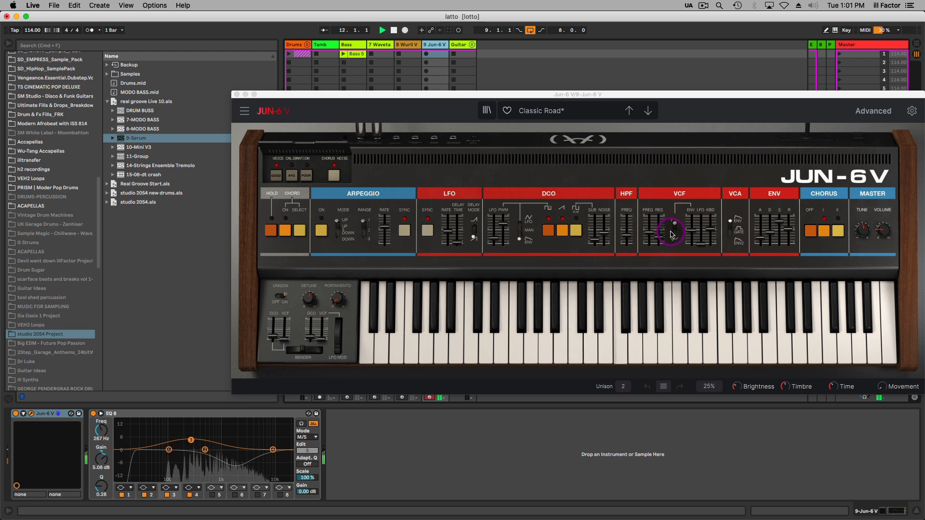
left_click(650, 230)
mouse_move(651, 223)
left_mouse_down()
mouse_move(650, 193)
mouse_move(650, 222)
left_mouse_up()
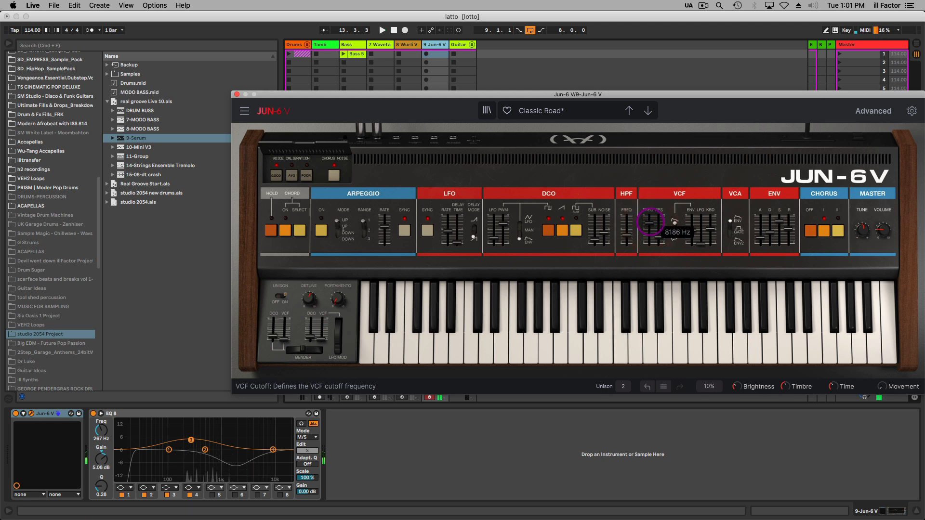
left_click(237, 95)
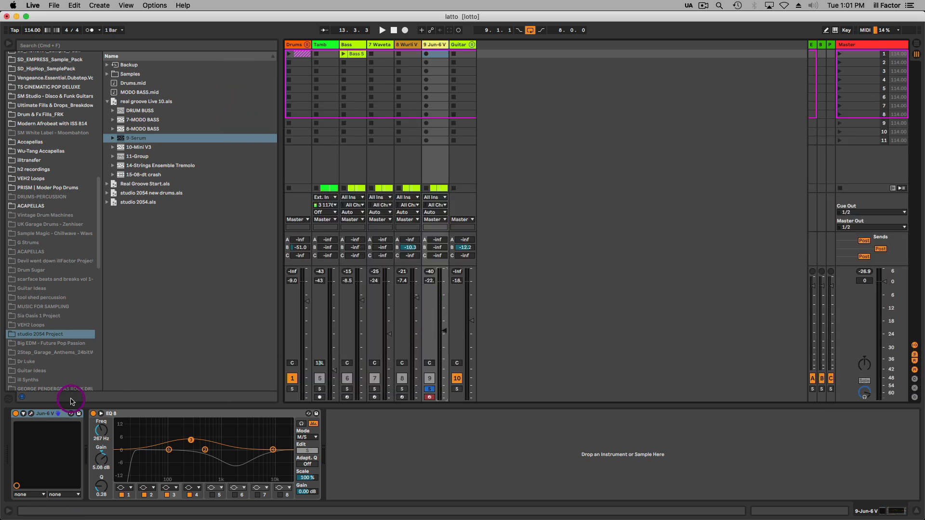
Reopen the Jun-6 V, show its advanced controls, lower the reverb dry/wet amount and close the plug-in.
left_click(31, 414)
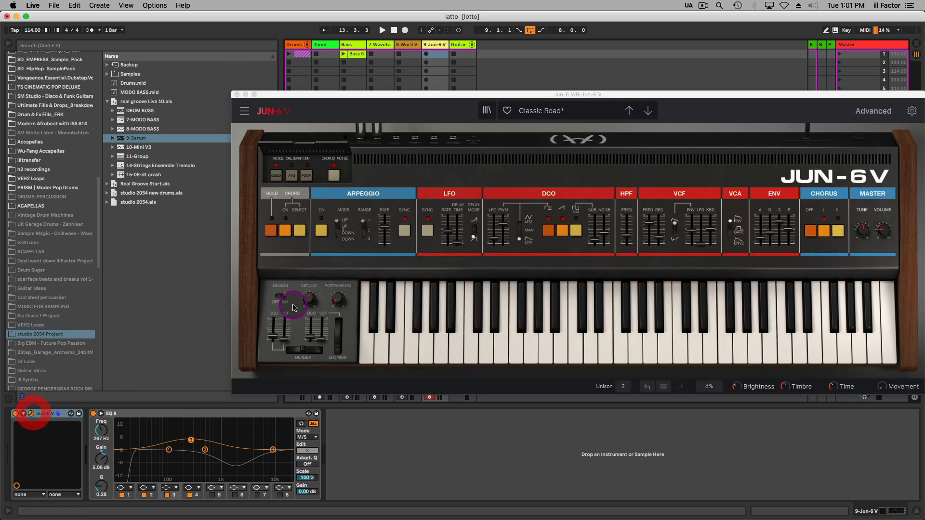
left_click(882, 111)
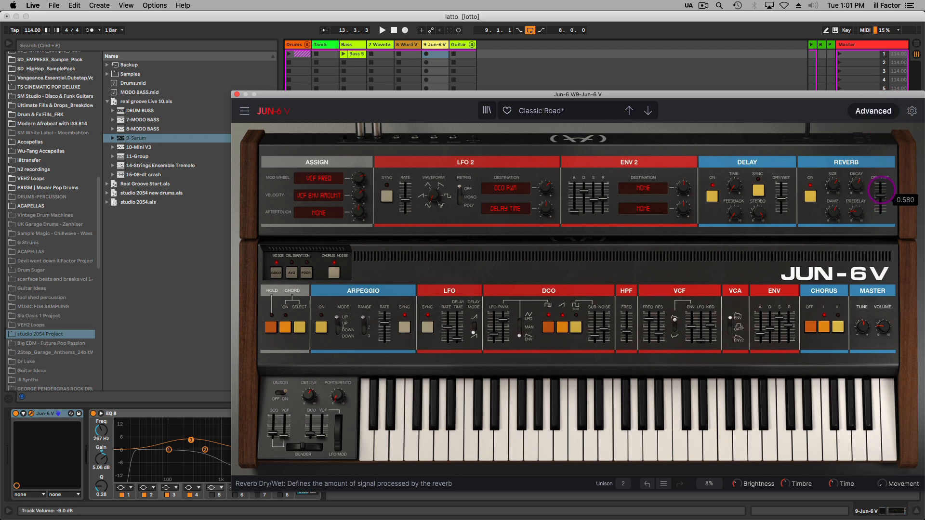
left_click_drag(880, 193, 880, 197)
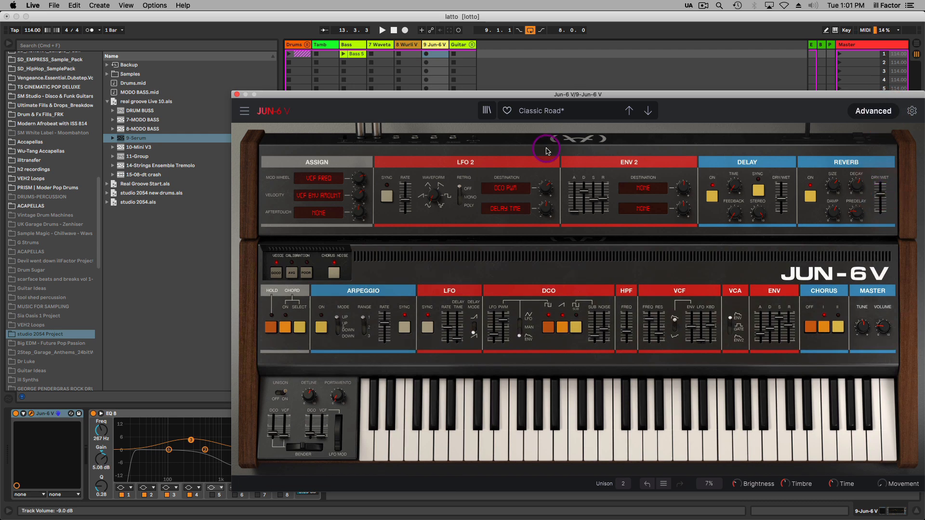
left_click(236, 95)
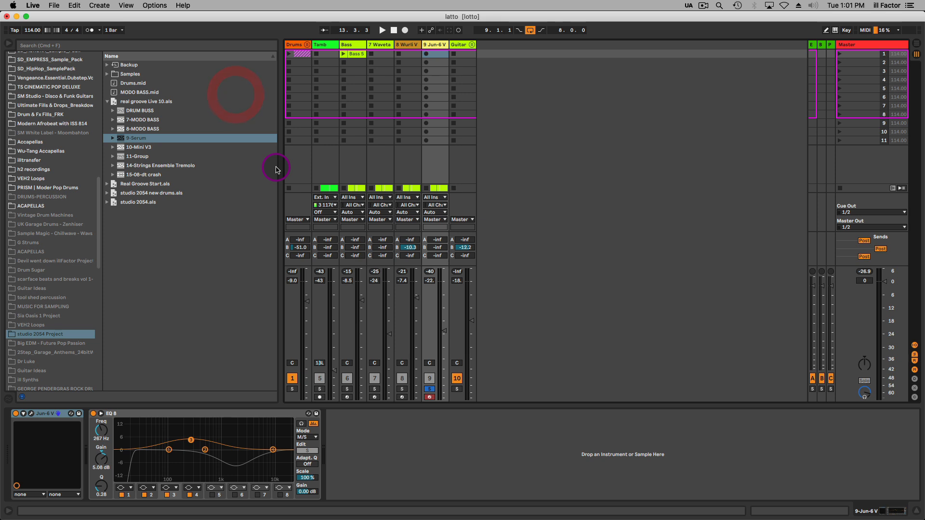
Solo the Wurli V2 and Wavetable tracks alongside the Jun-6 V and view the Wavetable and Jun-6 V device chains.
left_click(402, 388)
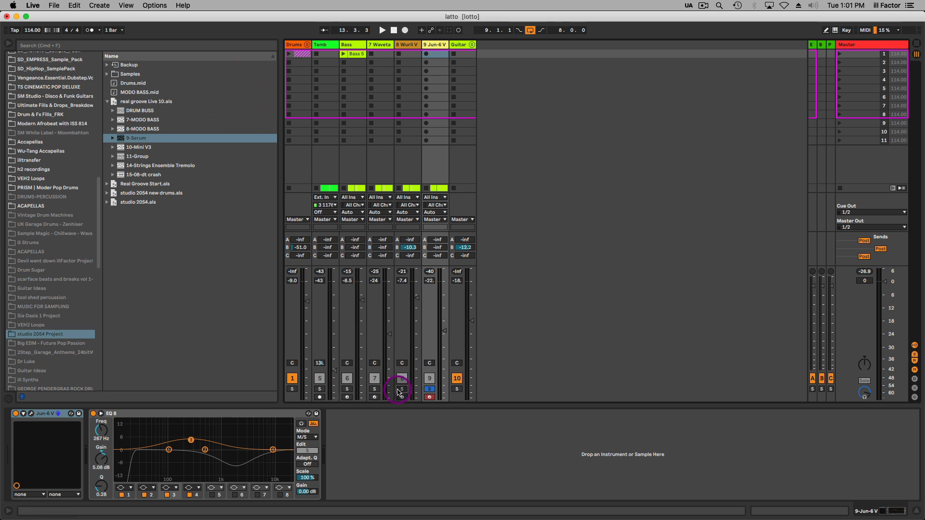
left_click(375, 389)
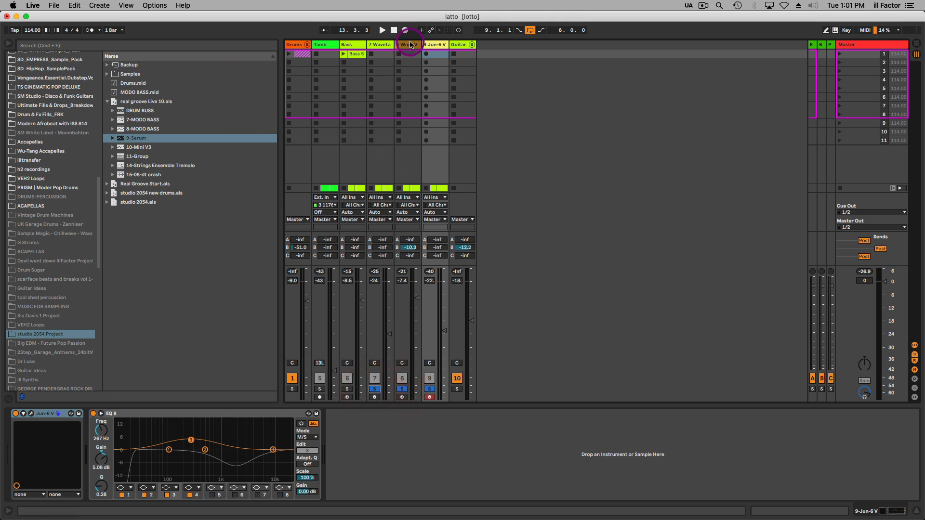
left_click(409, 44)
left_click(385, 45)
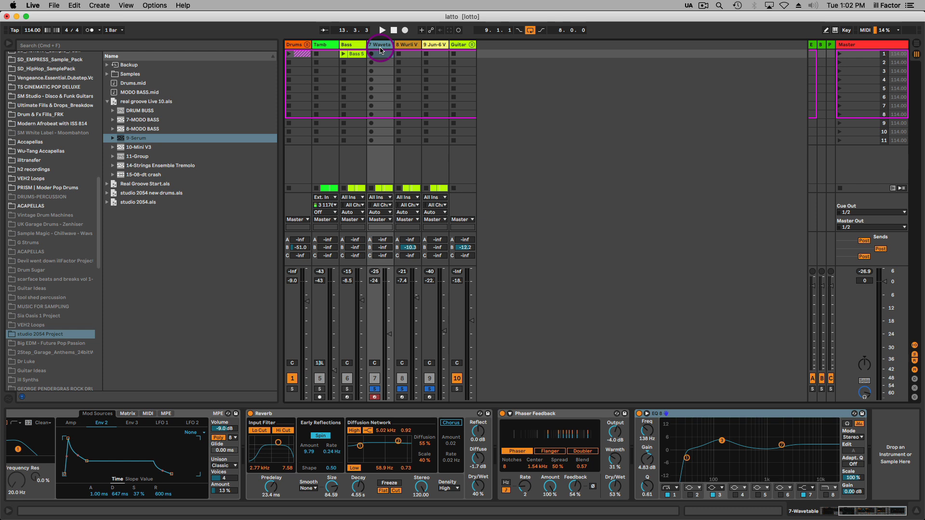
left_click(439, 44)
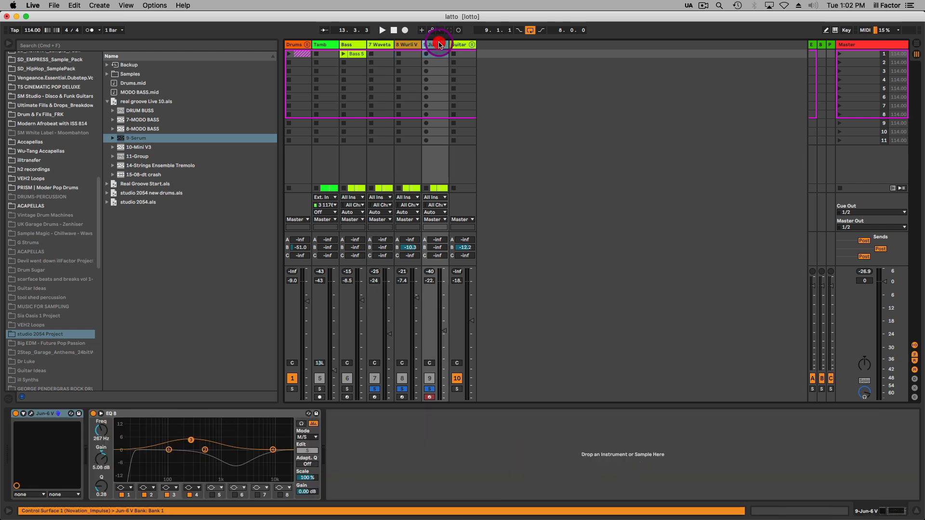
In the Jun-6 V's EQ Eight, set the mid channel's 1.82 kHz band to -6.32 dB and the side channel's 267 Hz band to 5.83 dB.
left_click(240, 414)
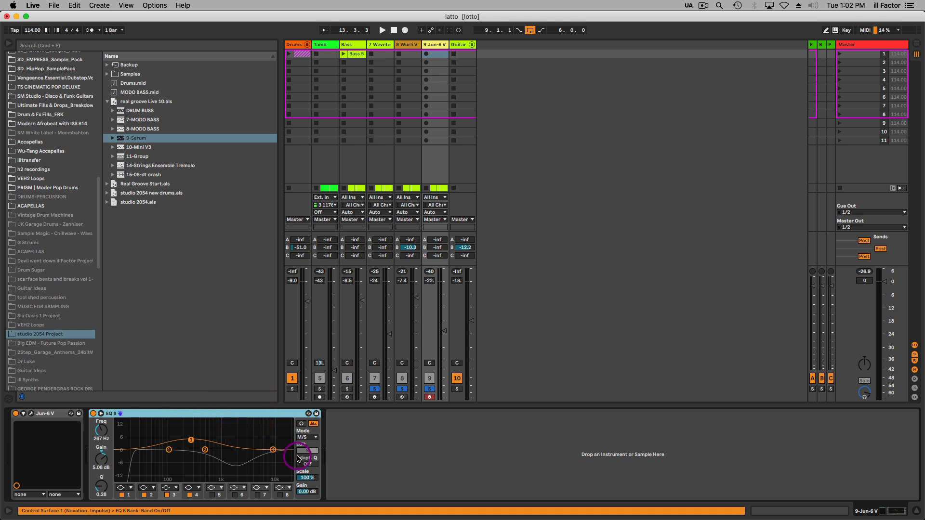
left_click(307, 437)
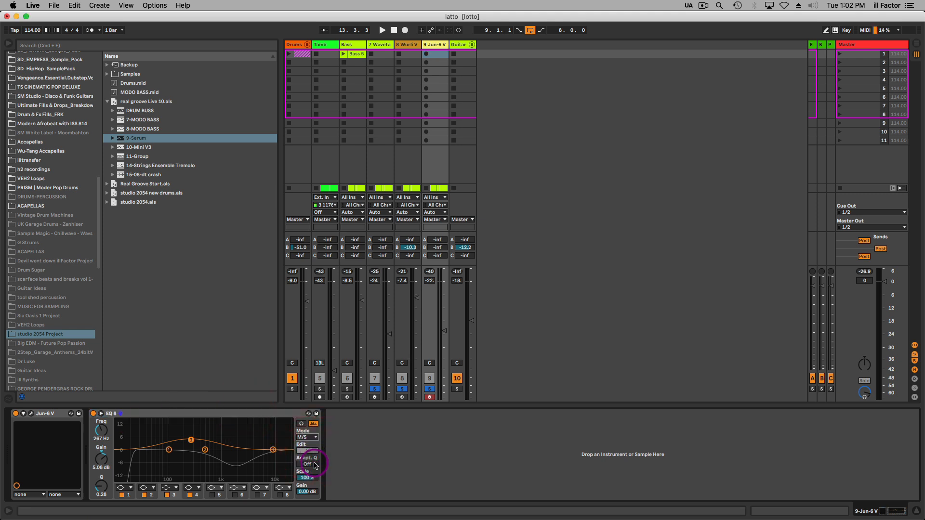
left_click(311, 451)
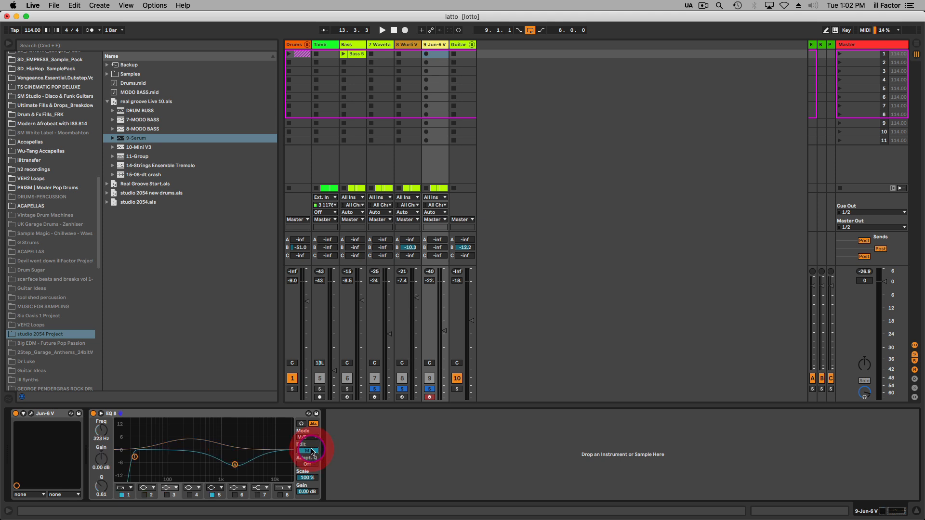
left_click(234, 467)
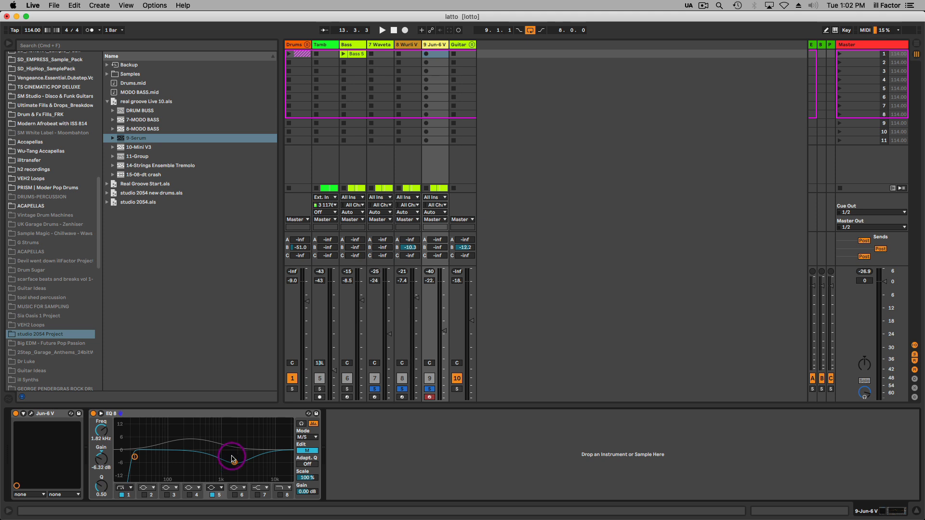
left_click(307, 450)
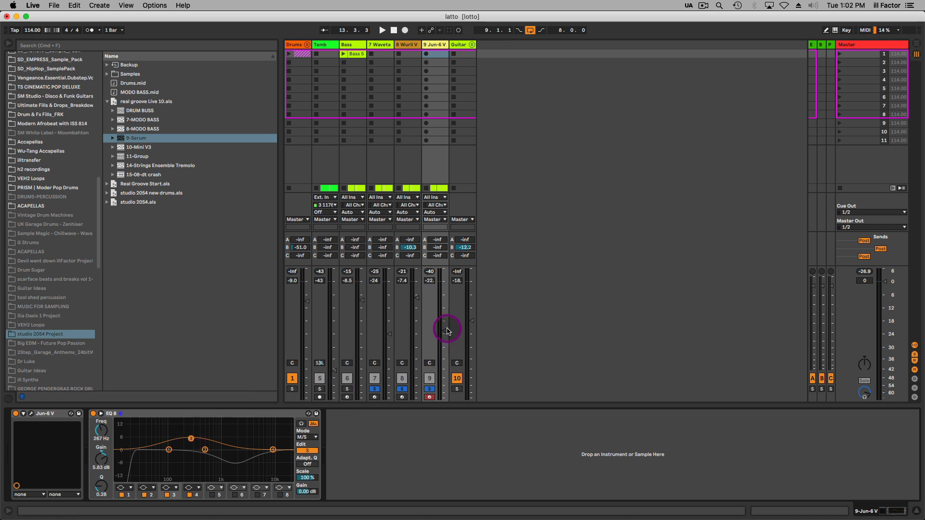
Play the soloed chord layers, set the Jun-6 V volume to -21.0 dB and compare the mix with and without that track.
key("space")
left_click_drag(445, 331, 444, 328)
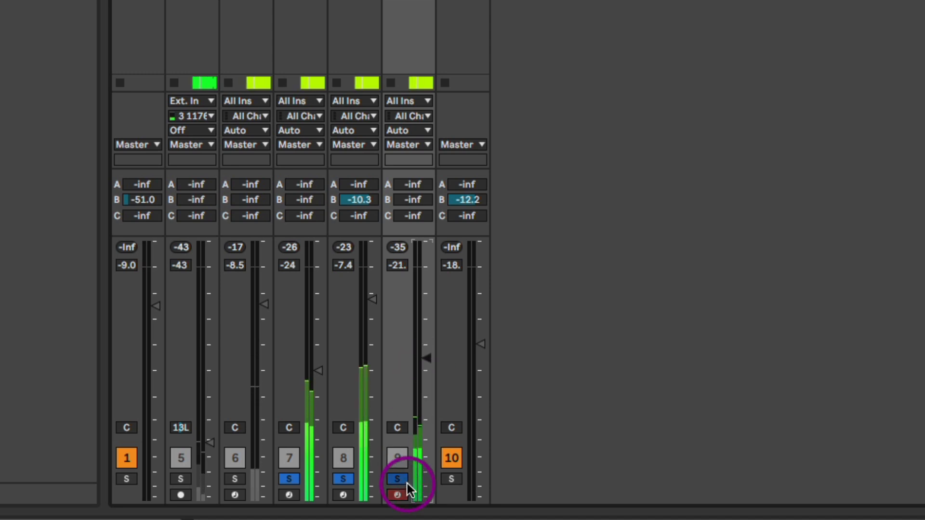
left_click(400, 481)
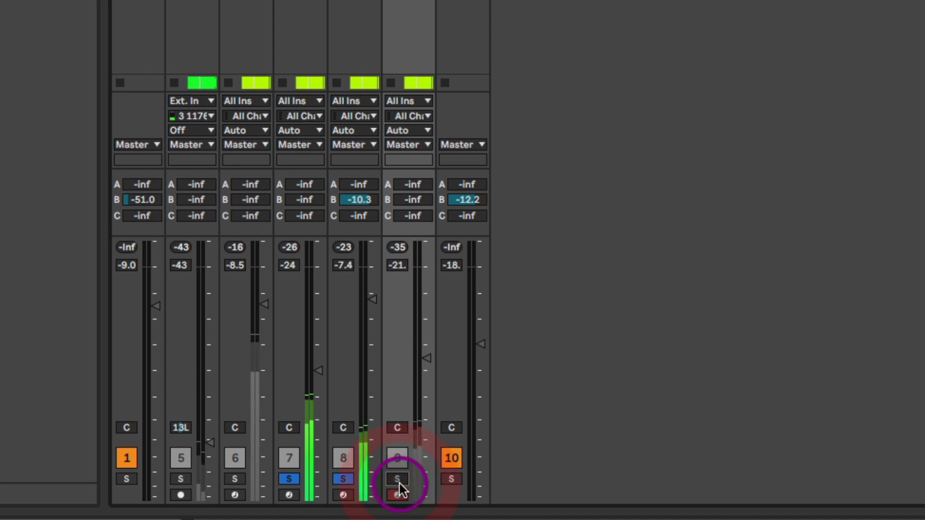
left_click(398, 480)
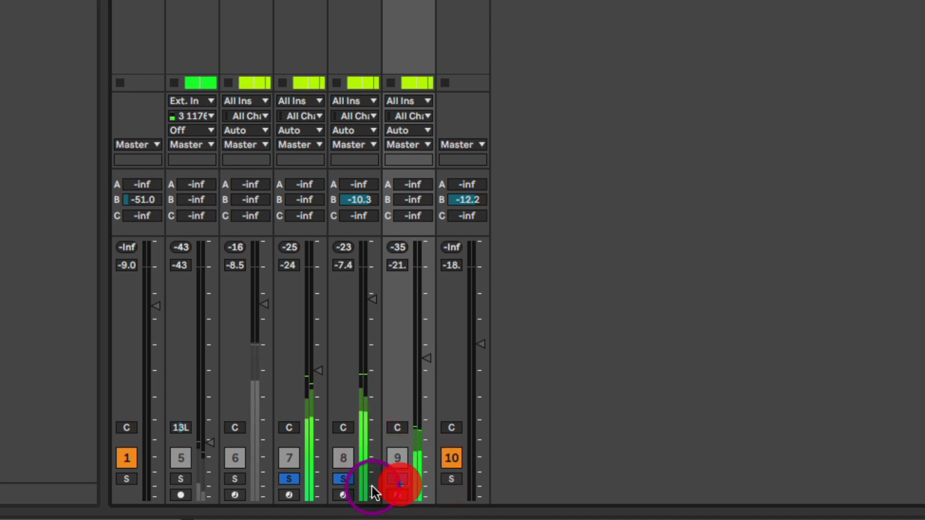
Compare the chord layers by switching the solo of the Wurli V2 and the Wavetable off and on in turn.
left_click(336, 480)
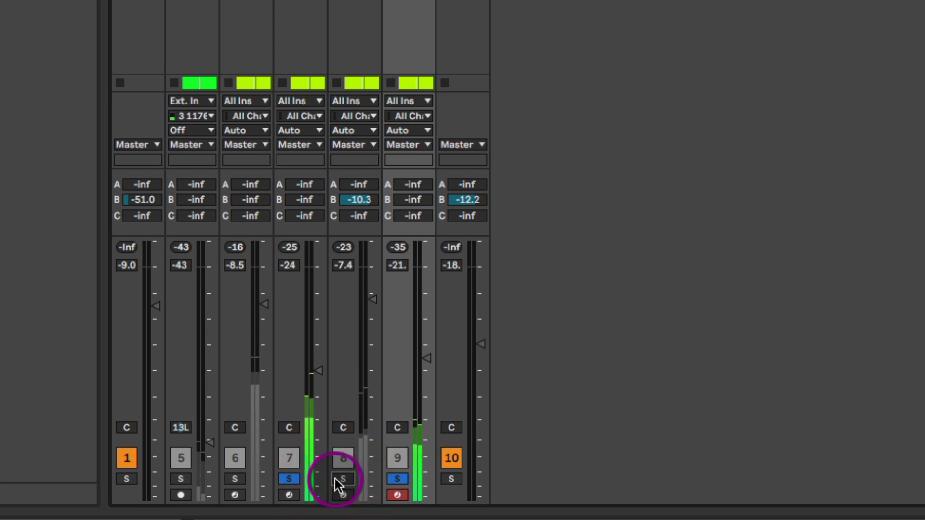
left_click(340, 480)
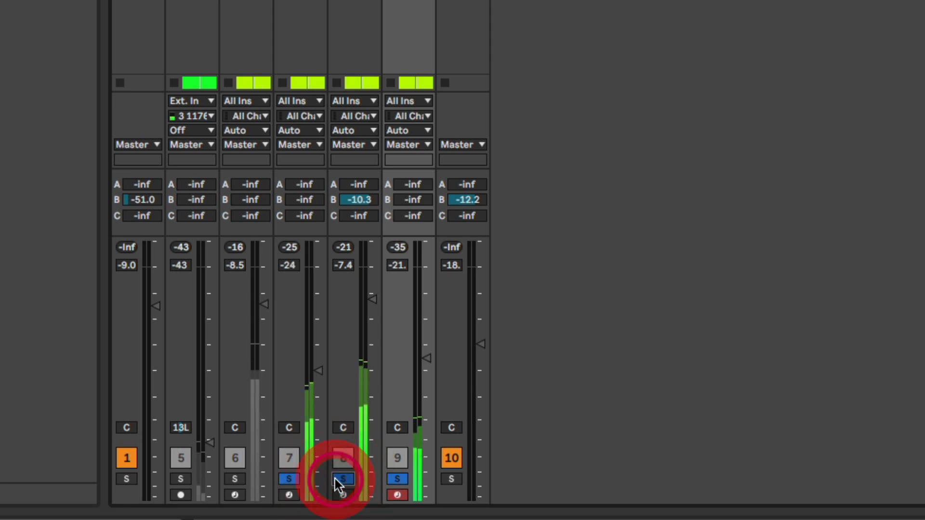
left_click(292, 480)
left_click(291, 480)
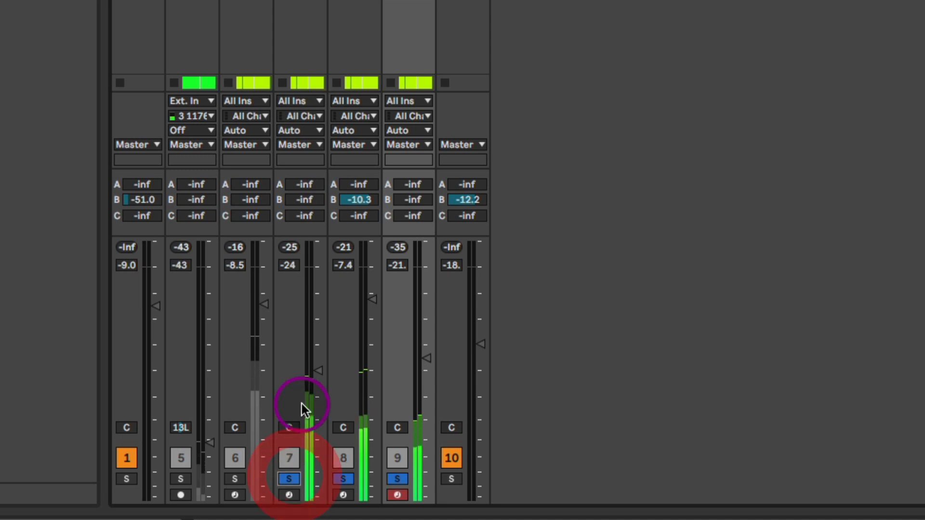
left_click(314, 374)
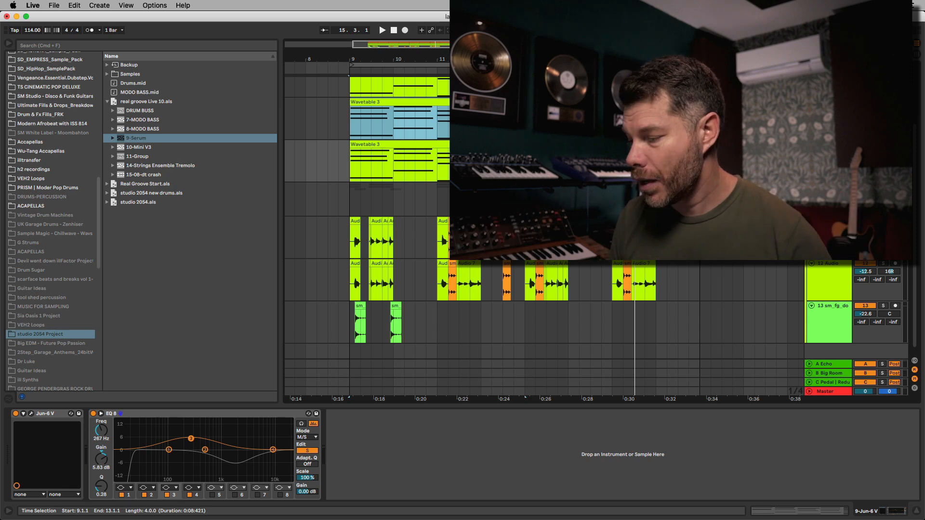
Bring the guitar tracks into view in the arrangement and view the devices of 11 Audio and 12 Audio in turn.
key("plus")
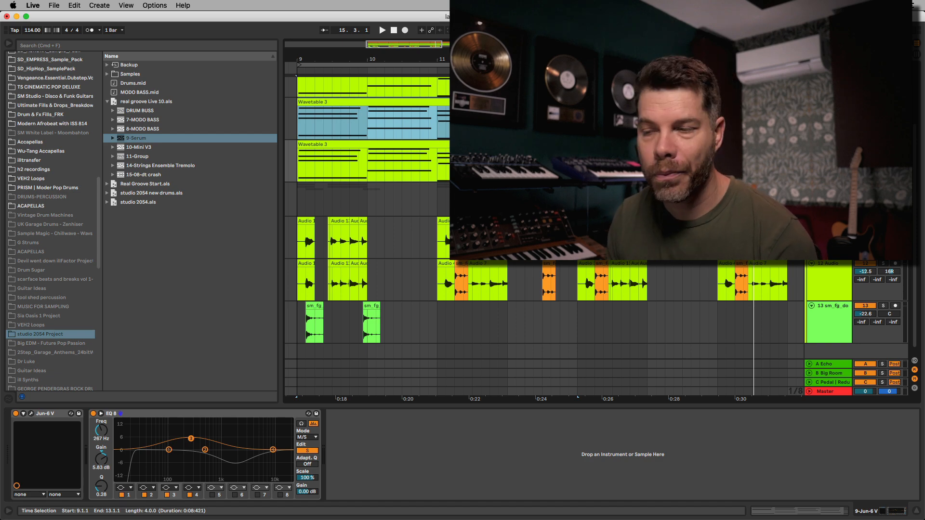
left_click_drag(525, 237, 578, 212)
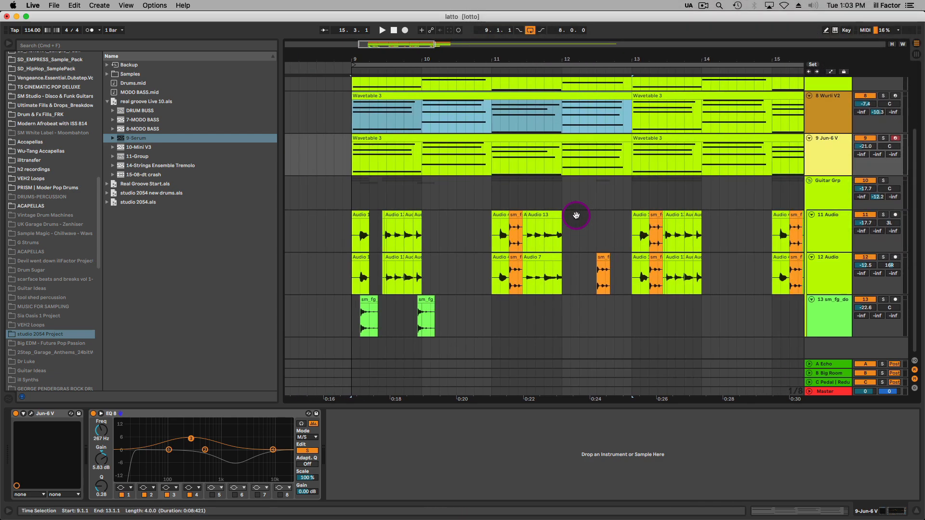
left_click(839, 241)
left_click(838, 261)
left_click(837, 231)
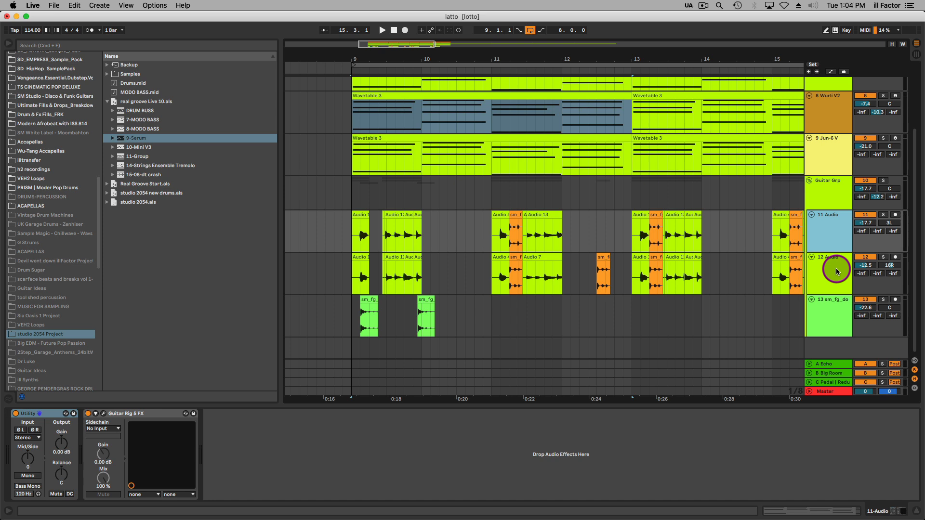
left_click(837, 272)
left_click(842, 240)
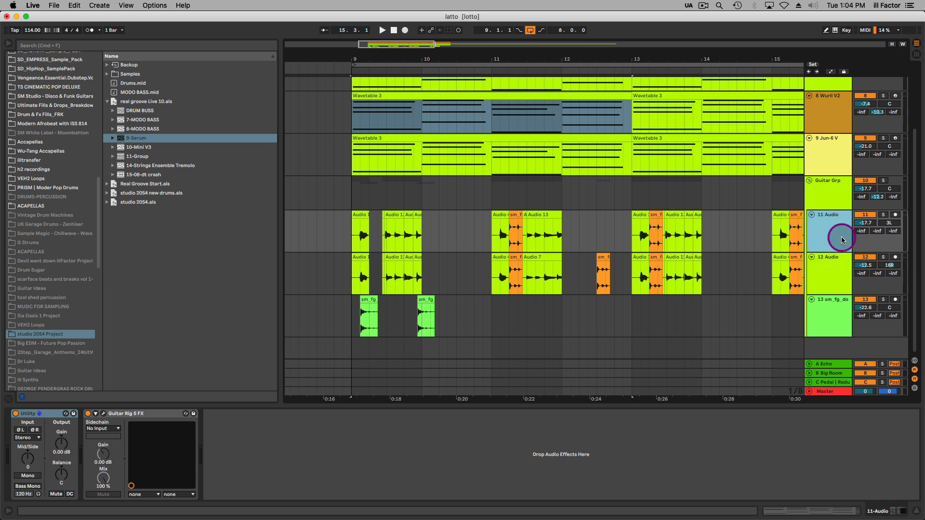
left_click(838, 265)
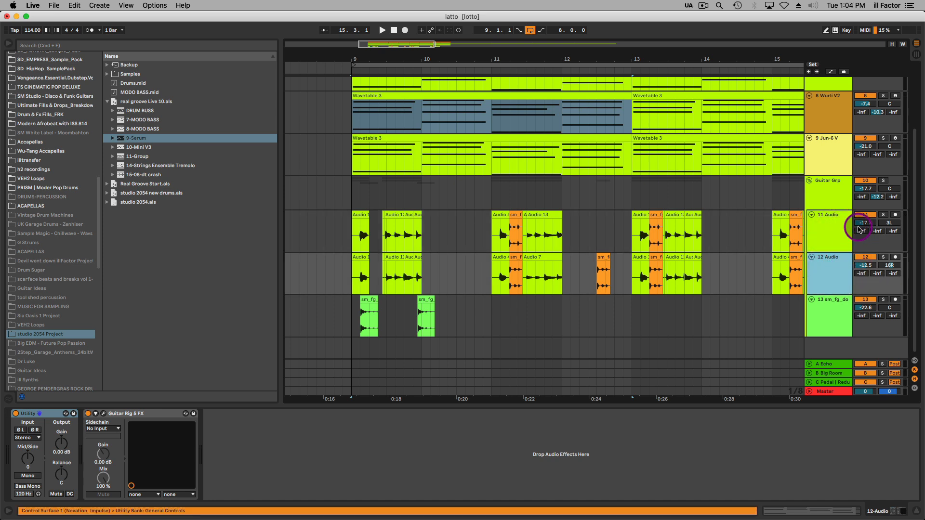
Solo the 11 Audio guitar track and play it from bar 9.
left_click(827, 223)
left_click(884, 215)
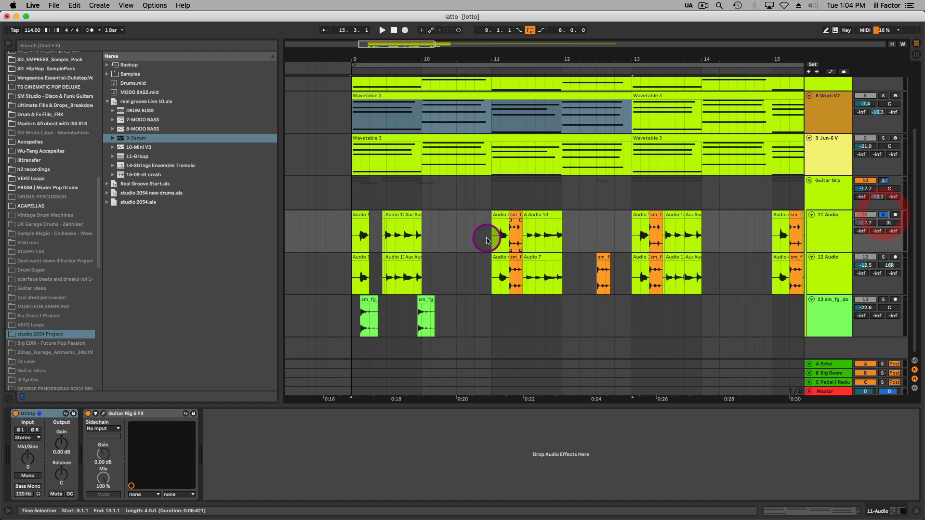
left_click(351, 235)
key("space")
key("plus")
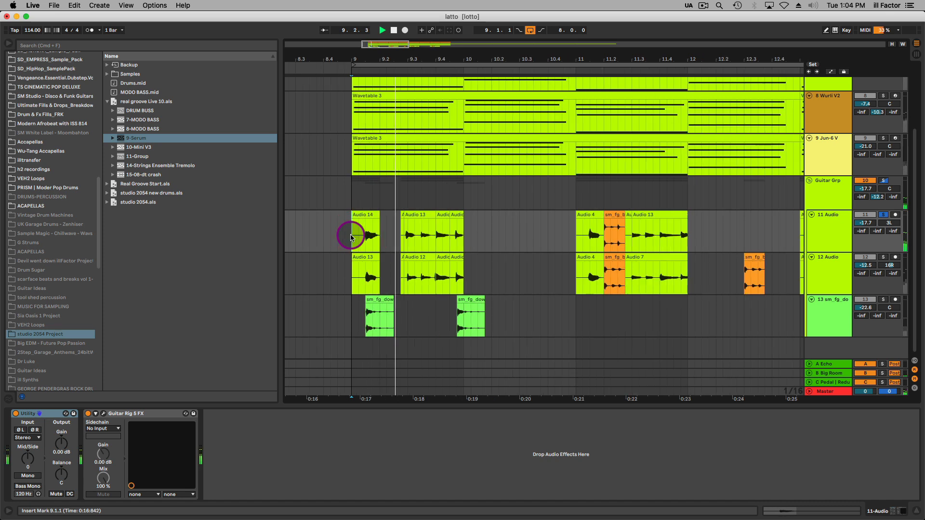
key("space")
key("minus")
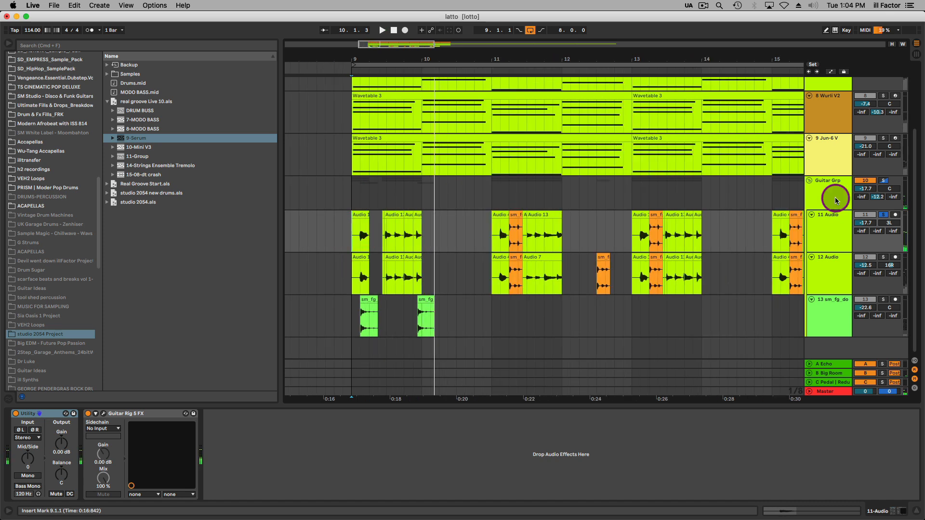
Turn off all four effects on the Guitar Grp and, while replaying from bar 9, set the 11 Audio volume to -14.6 dB.
left_click(823, 191)
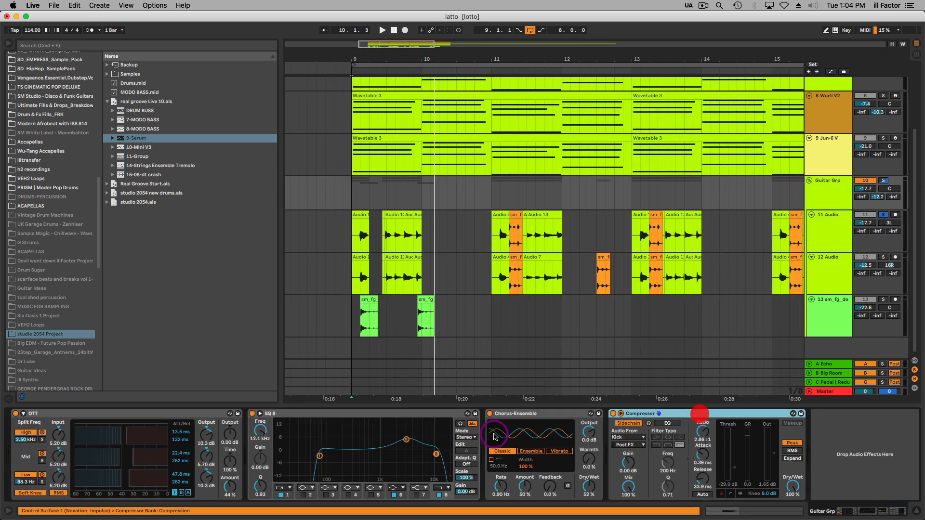
left_click(100, 413)
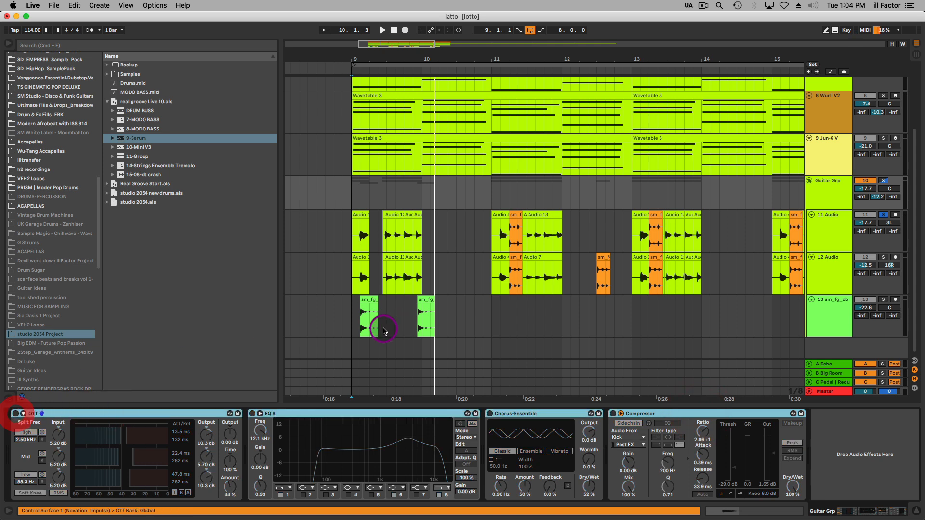
left_click(347, 269)
left_click(357, 272)
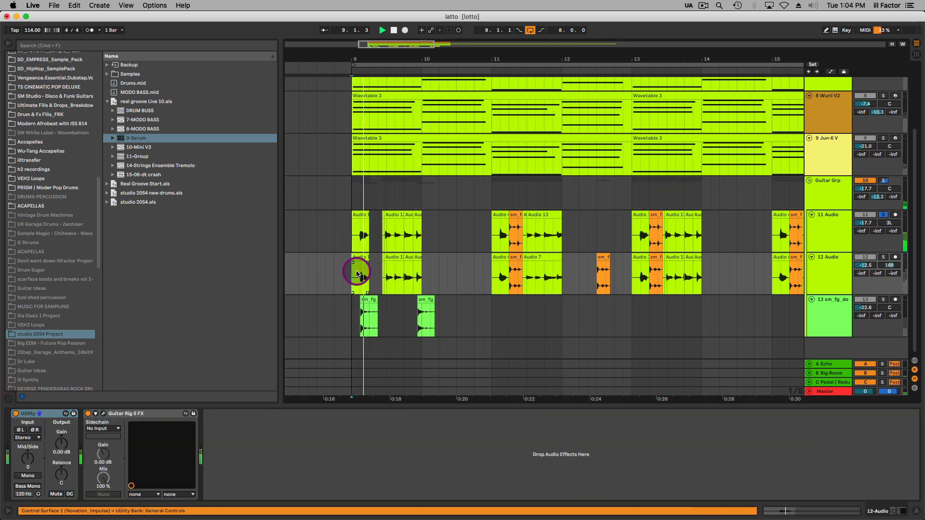
left_click_drag(867, 222, 868, 217)
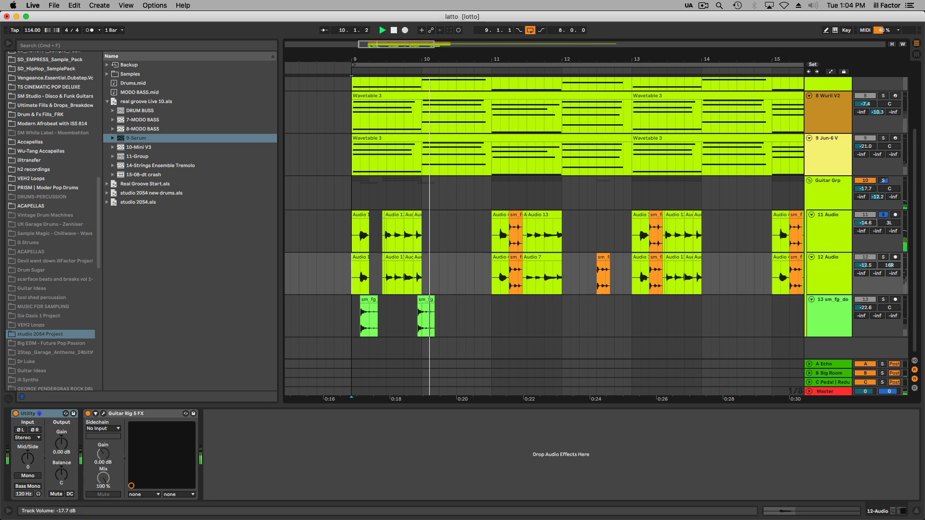
Show the take lanes of the 11 Audio track, look through the first three takes and hide the lanes again.
left_click_drag(370, 55, 370, 59)
key("super+alt+u")
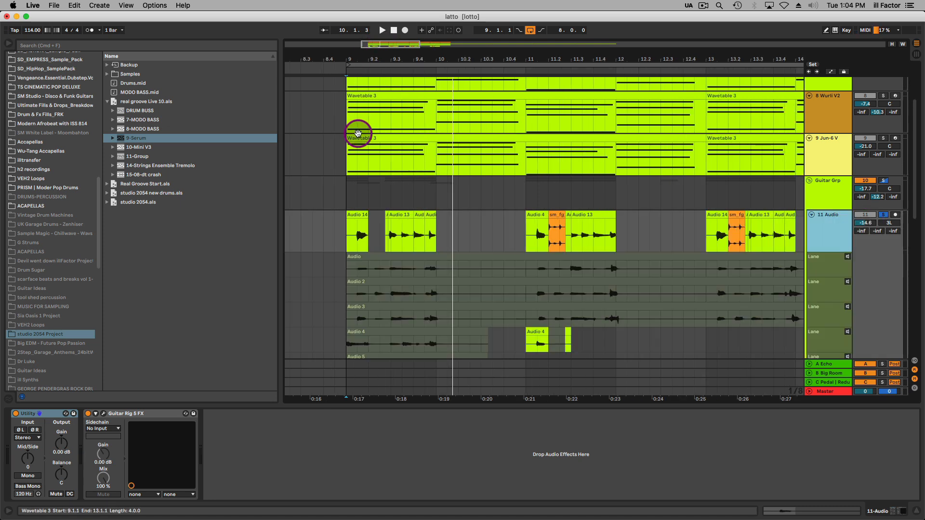
scroll(453, 241, "down", 6)
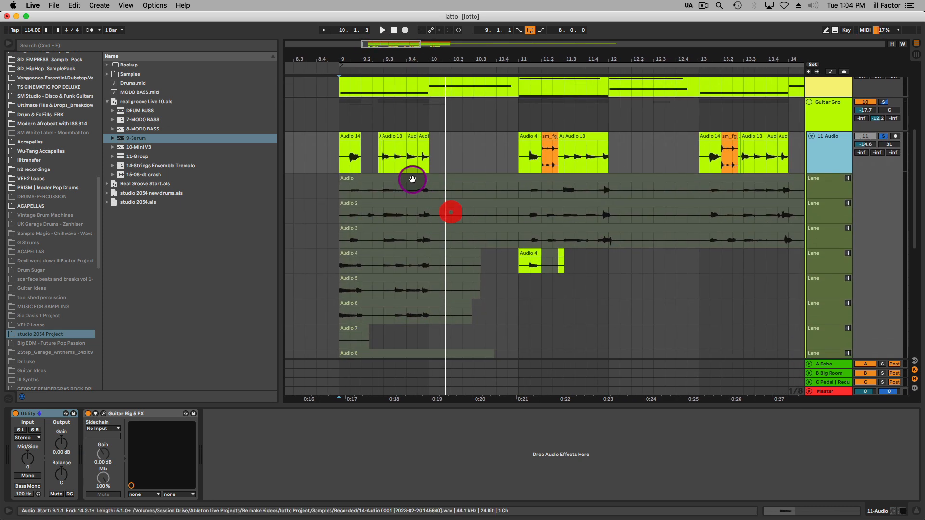
scroll(437, 140, "down", 2)
scroll(423, 82, "up", 5)
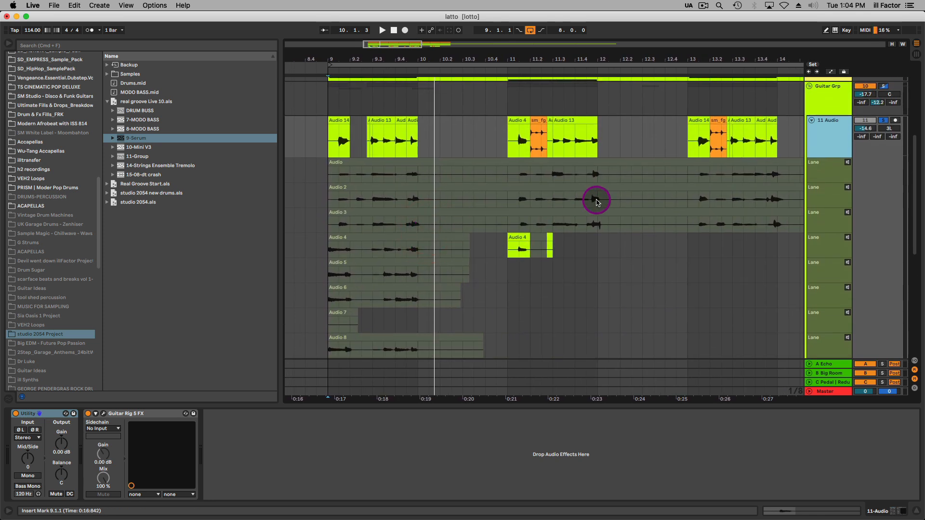
left_click(828, 174)
left_click(827, 194)
left_click(828, 228)
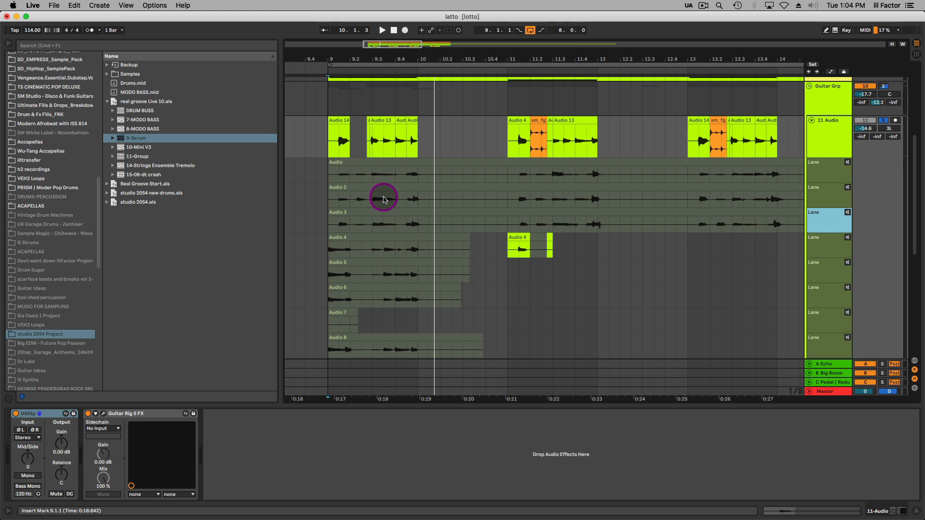
key("alt+super+u")
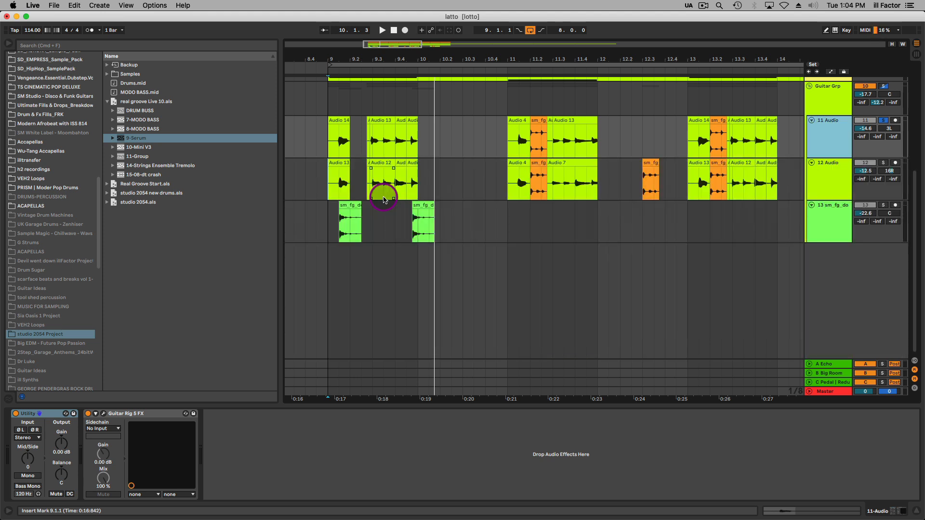
Examine the edited guitar clips across bar 9 on the 11 Audio and 12 Audio tracks.
mouse_move(366, 55)
left_mouse_down()
mouse_move(366, 77)
mouse_move(374, 57)
left_mouse_up()
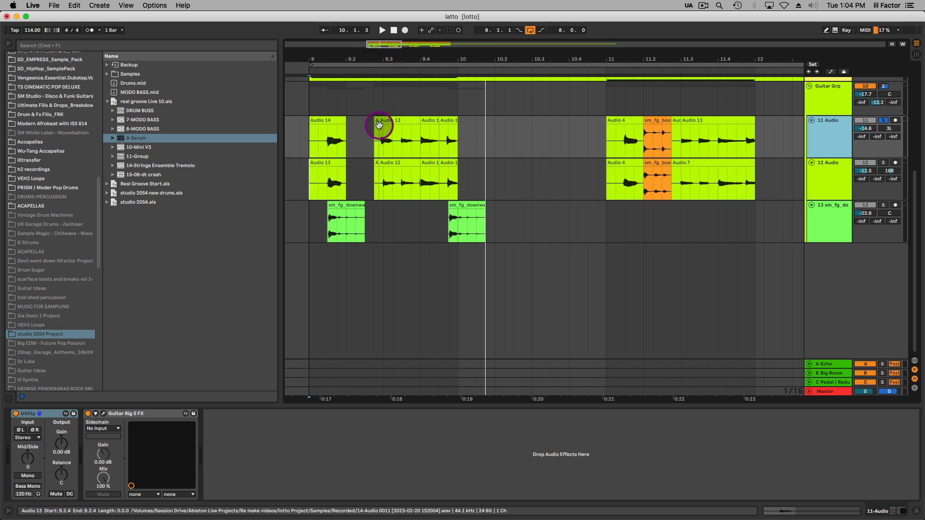
scroll(413, 171, "up", 4)
scroll(413, 172, "left", 2)
left_click(413, 204)
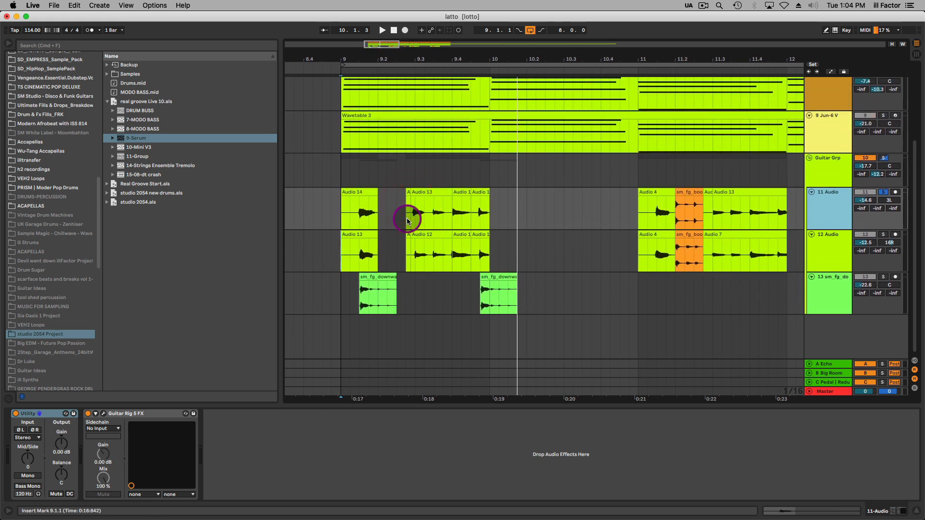
left_click(346, 212)
left_click_drag(345, 213, 489, 226)
left_click(489, 254)
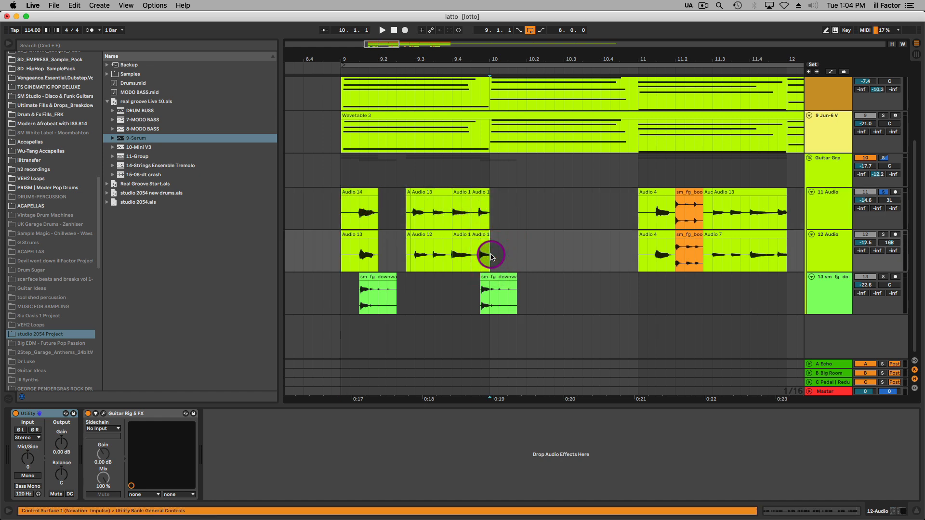
Inspect the guitar clips across bar 9 and move the second-to-last clip's start to 9.3.4 on 11 Audio and 12 Audio.
left_click(479, 194)
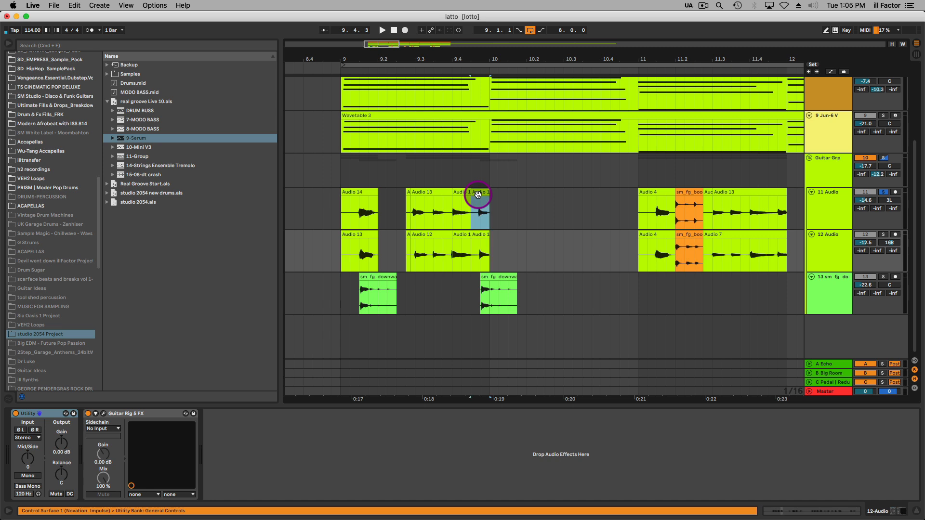
left_click(361, 190, "shift")
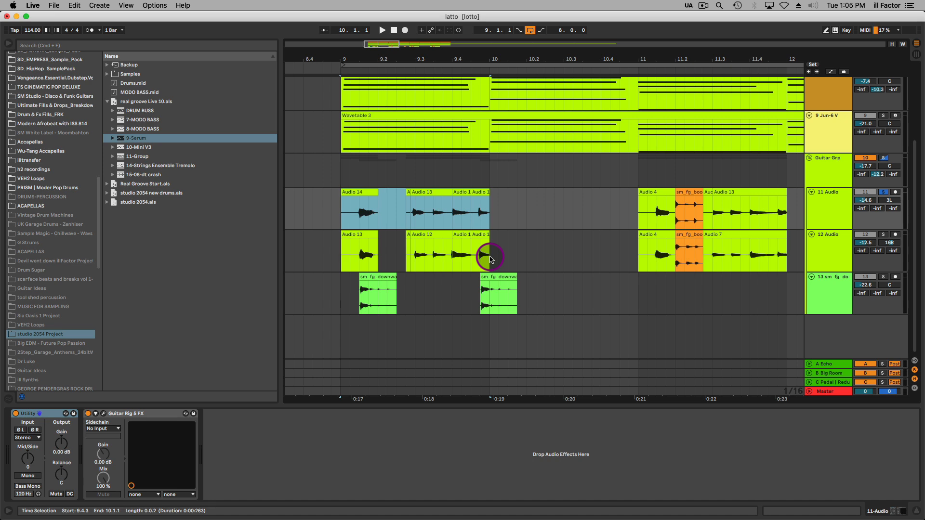
left_click(451, 235)
left_click(451, 194)
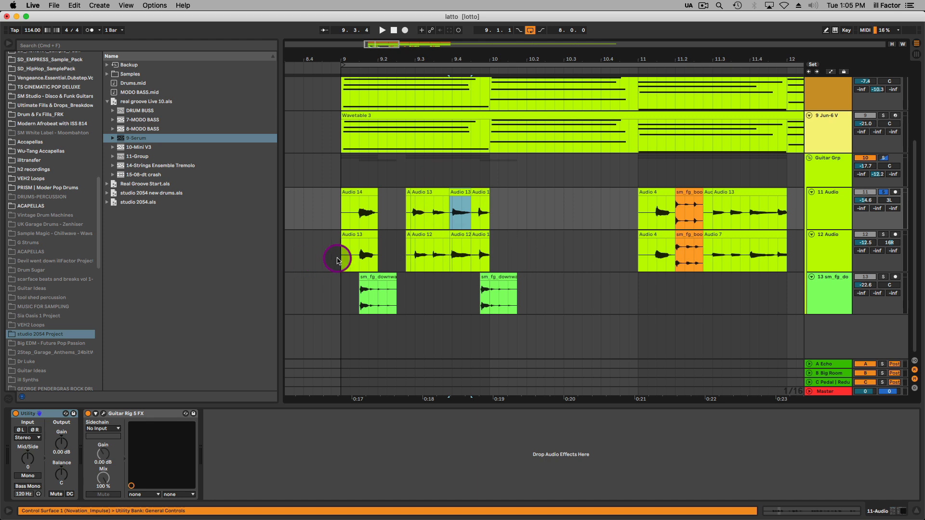
Solo the 12 Audio track as well, play both guitars from bar 9 and pan 11 Audio to 17L.
left_click(344, 255)
left_click(884, 235)
key("space")
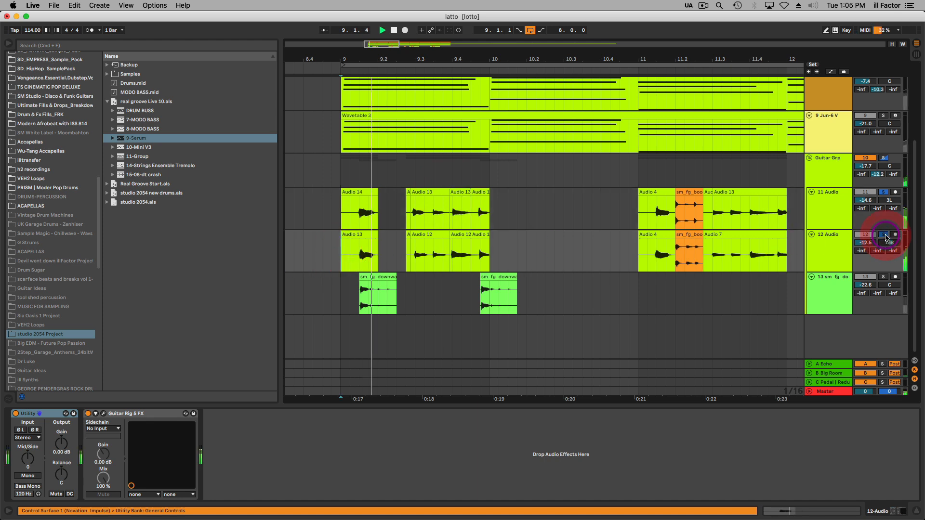
key("Tab")
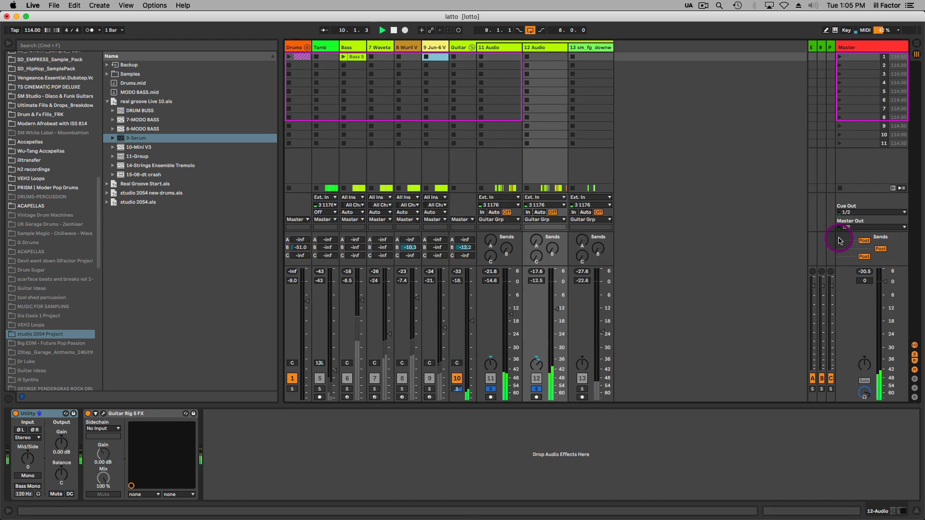
left_click_drag(489, 366, 490, 374)
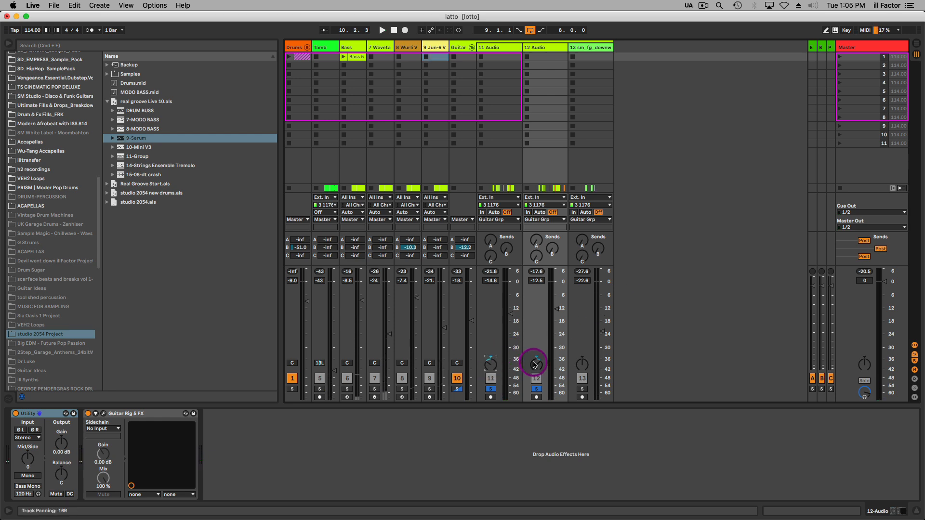
Examine the Twang Reverb amp and matched cabinet in the 11 Audio track's Guitar Rig 5 FX during playback, and close the plug-in window.
left_click(496, 47)
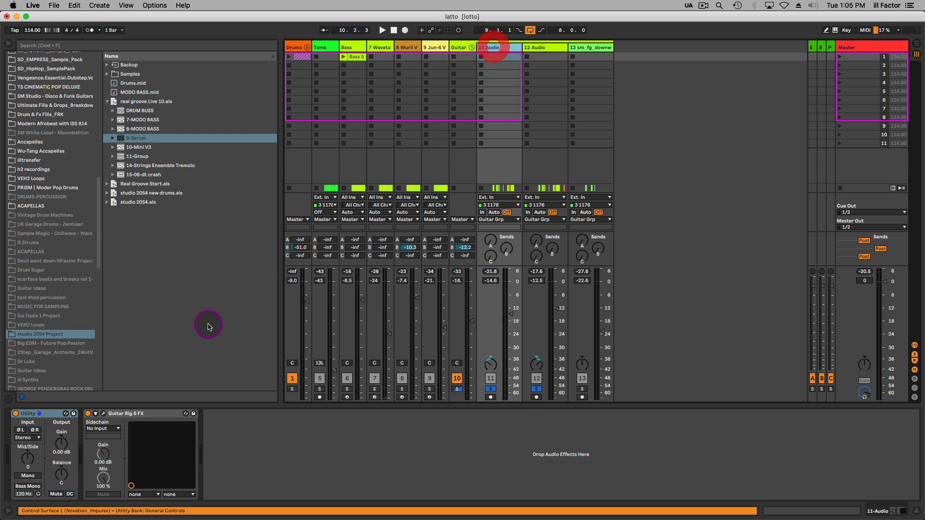
left_click(105, 414)
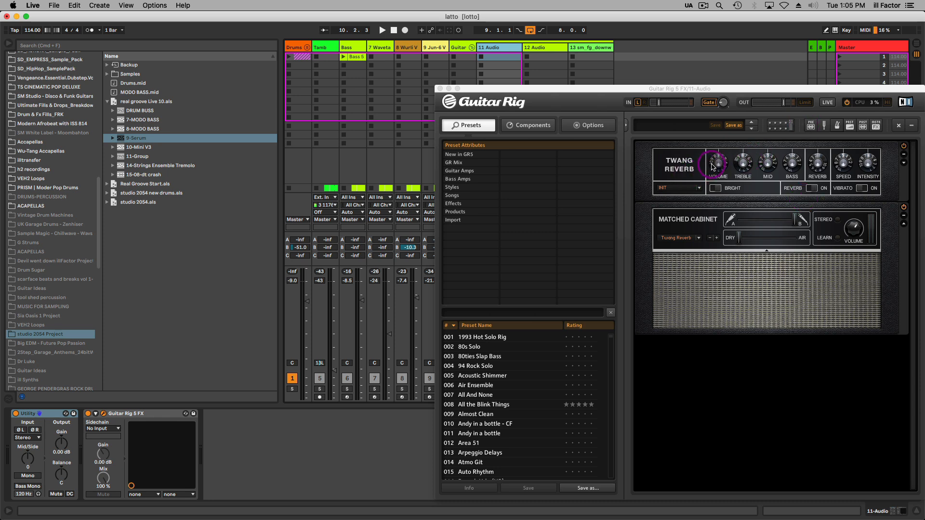
key("space")
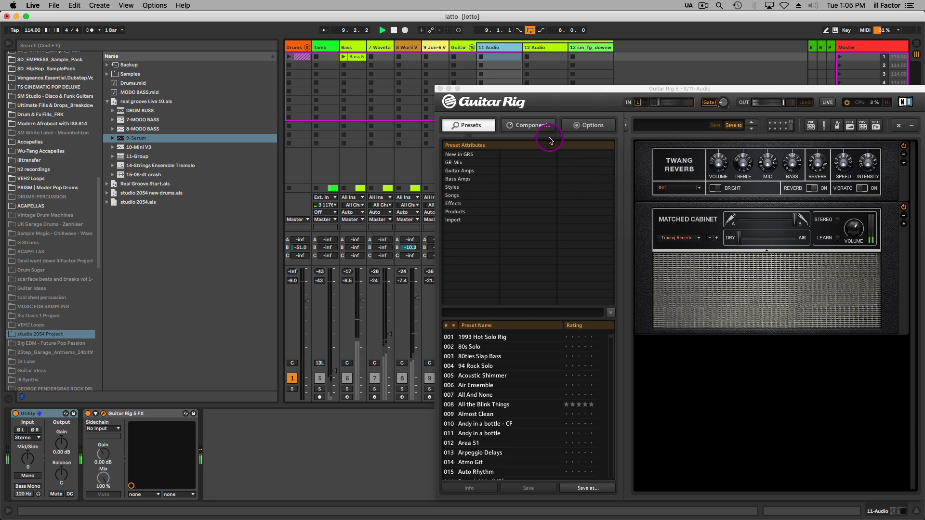
left_click(440, 89)
key("space")
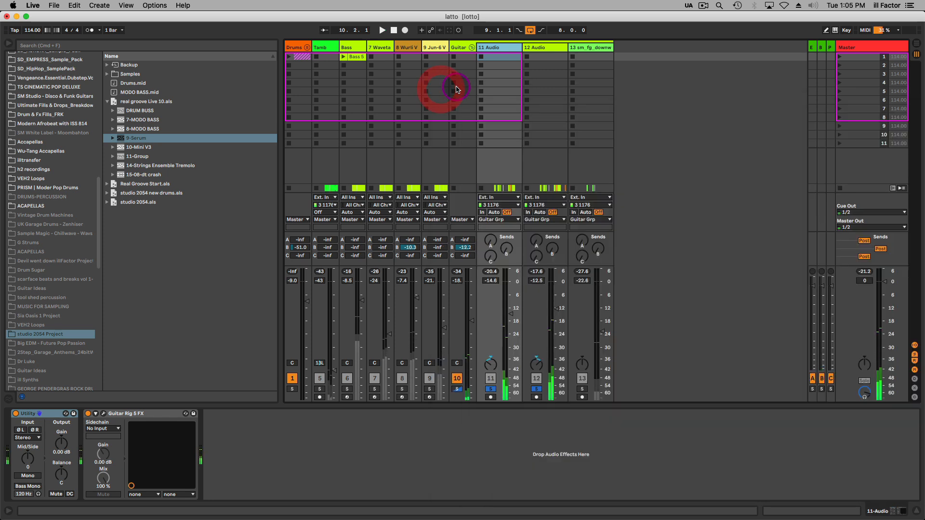
Play the soloed guitar tracks from bar 11 in the arrangement, and solo and play the 13 sm_fg_do sample just before bar 10.
key("Tab")
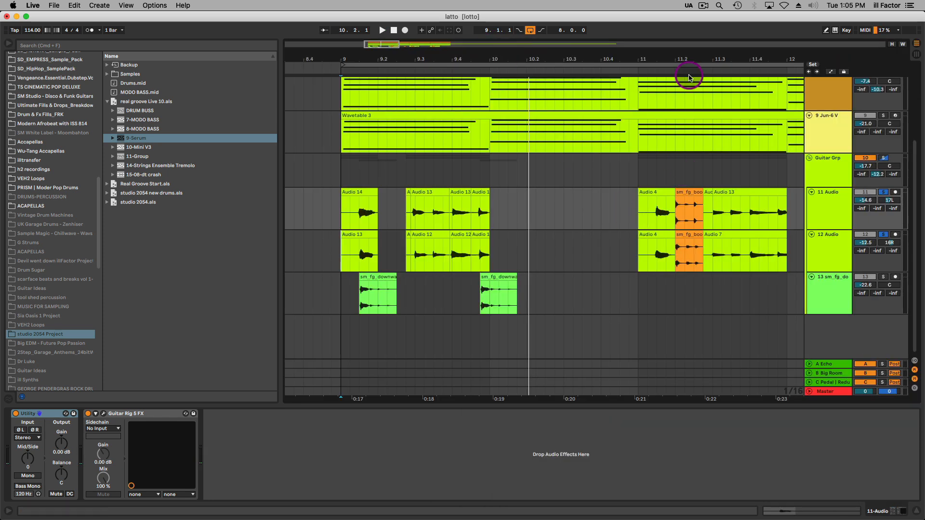
left_click_drag(690, 58, 494, 203)
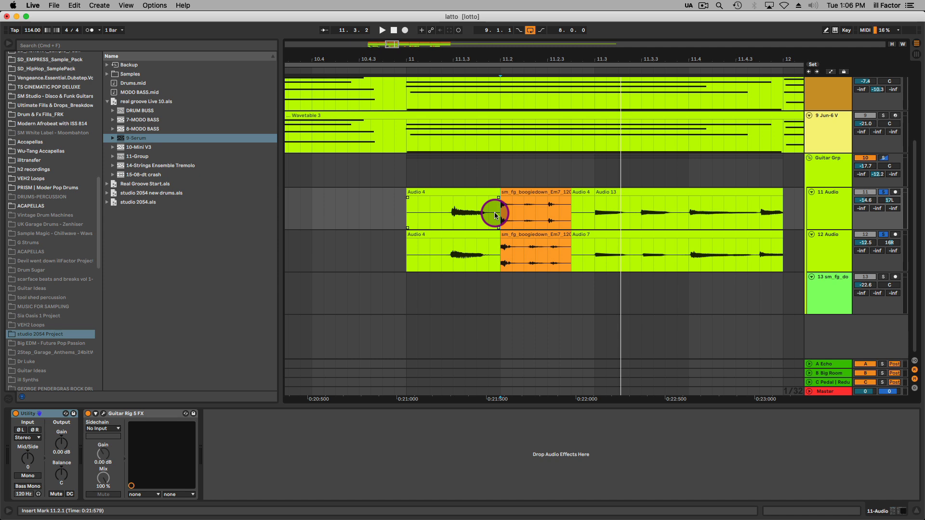
left_click_drag(561, 57, 431, 81)
left_click(371, 264)
key("space")
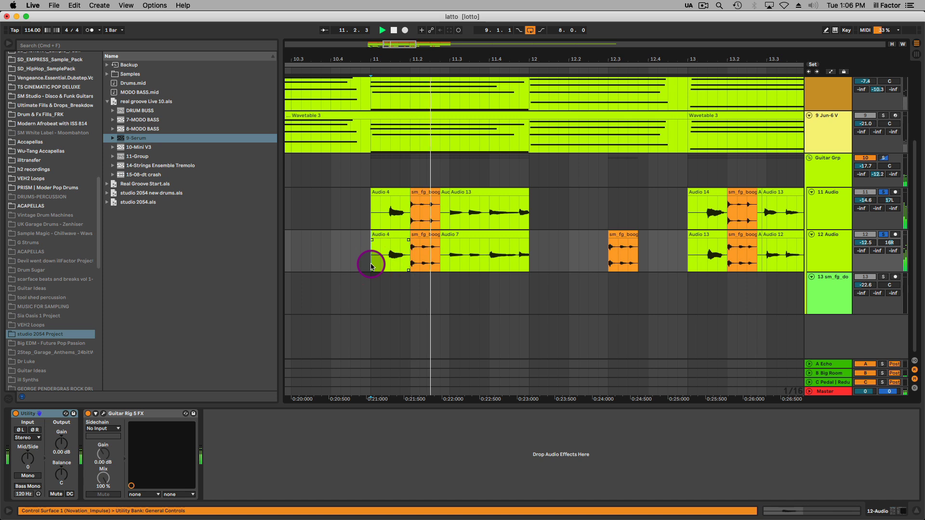
key("minus")
key("minus")
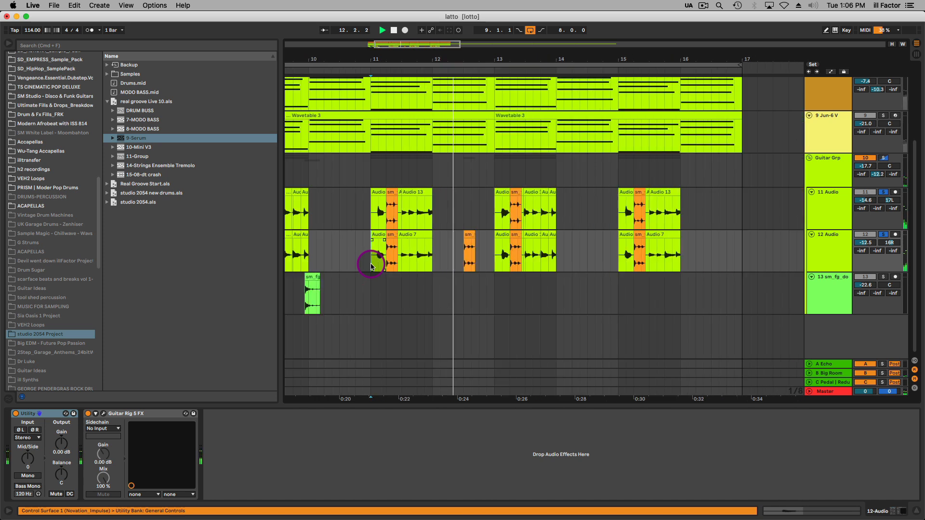
left_click(300, 295)
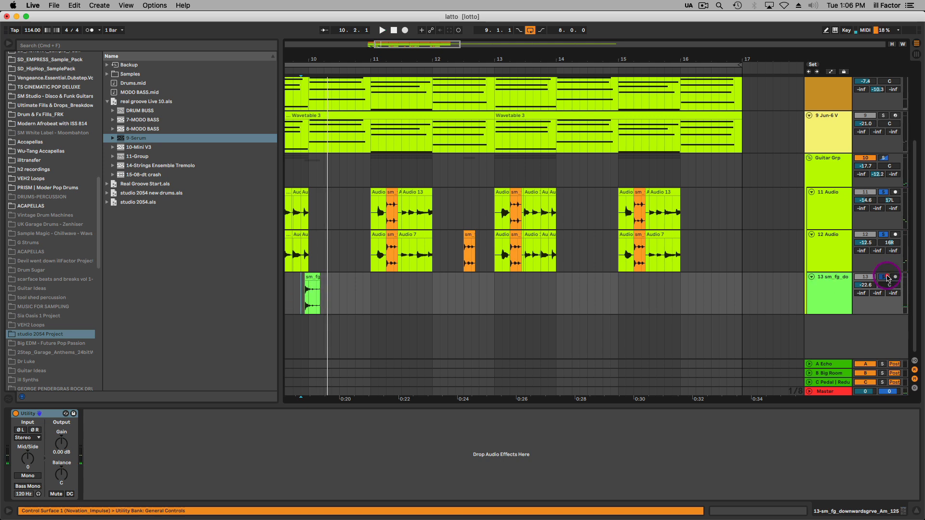
Turn on the Guitar Grp's OTT and set its amount to 43% during playback.
left_click(828, 170)
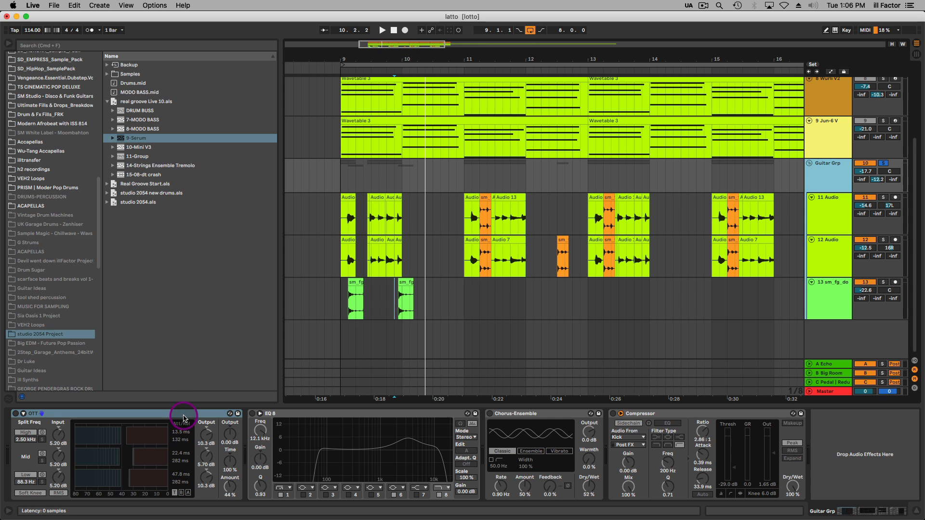
left_click(183, 417)
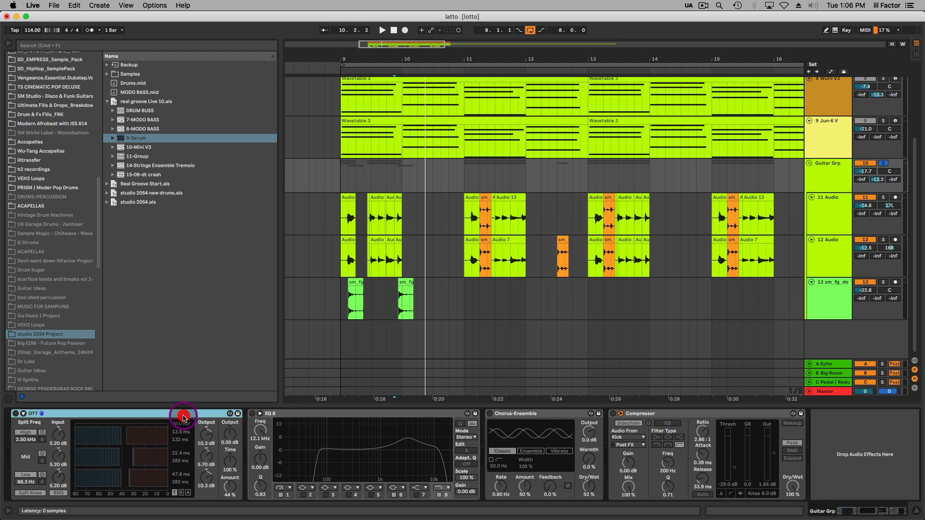
left_click(14, 415)
left_click_drag(230, 486, 232, 490)
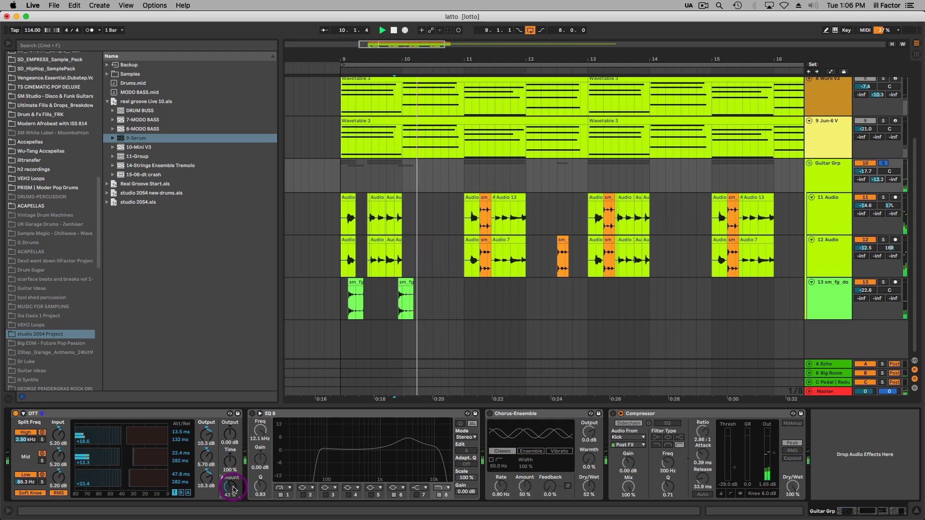
Play the guitars from bar 9, turn on the Guitar Grp's EQ 8 and set band 6 to 3.23 kHz with 6.32 dB gain.
left_click(343, 304)
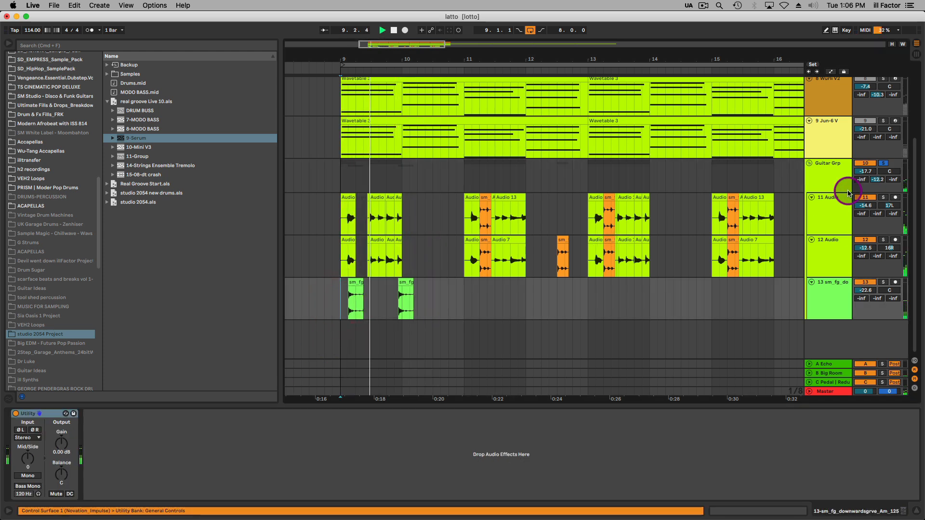
left_click(836, 181)
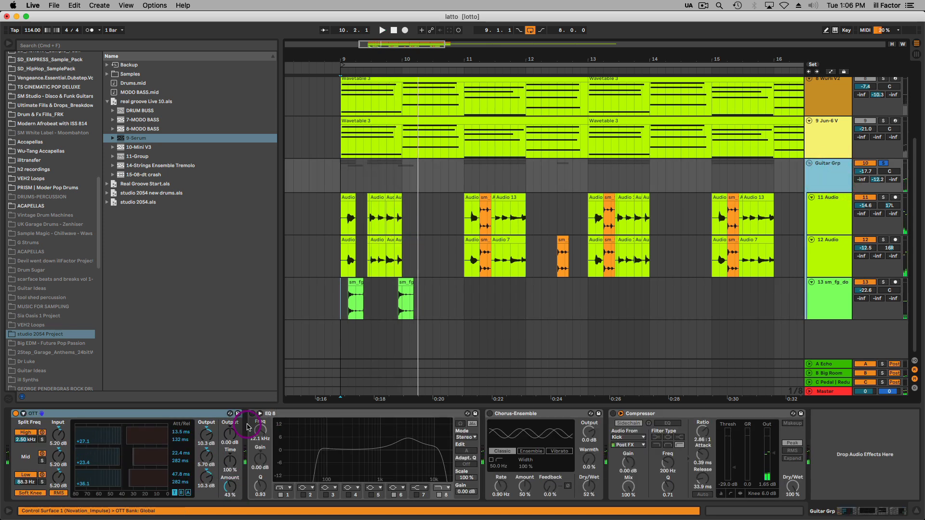
left_click(251, 414)
key("space")
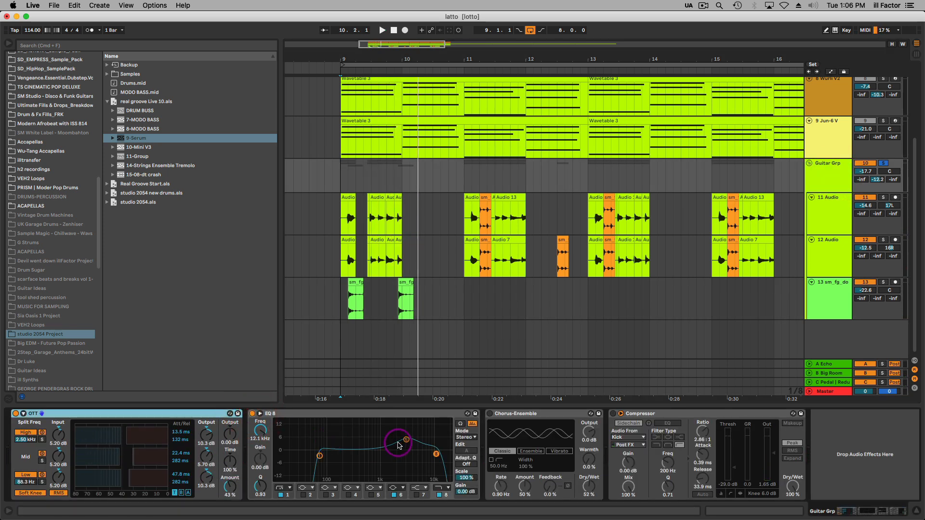
key("space")
left_click_drag(406, 439, 407, 437)
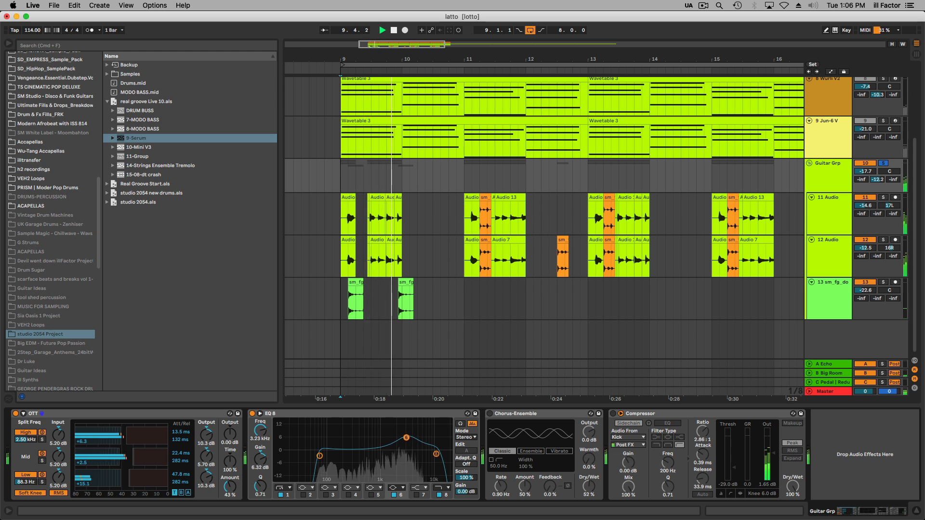
Turn on the Guitar Grp's Chorus-Ensemble and the sidechained Compressor, replaying the guitars from bar 9 with each effect.
key("space")
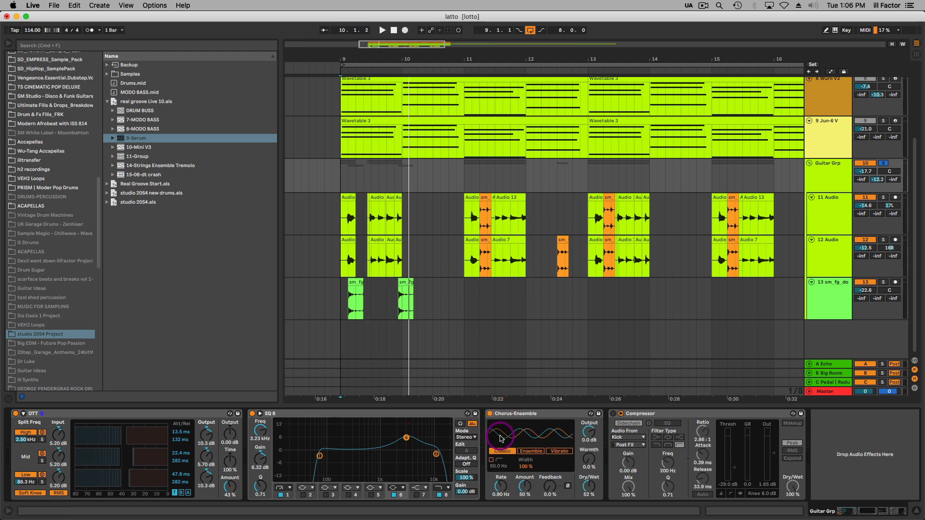
key("space")
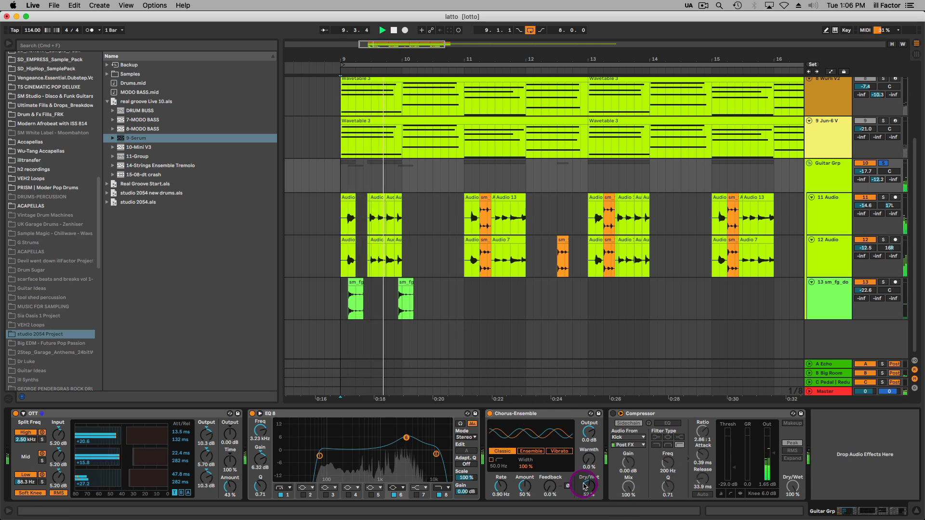
left_click(628, 424)
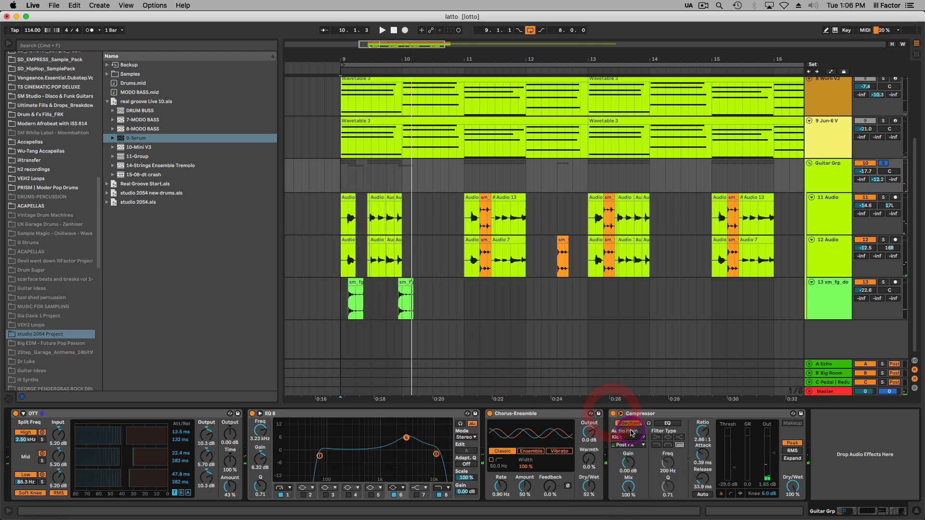
key("space")
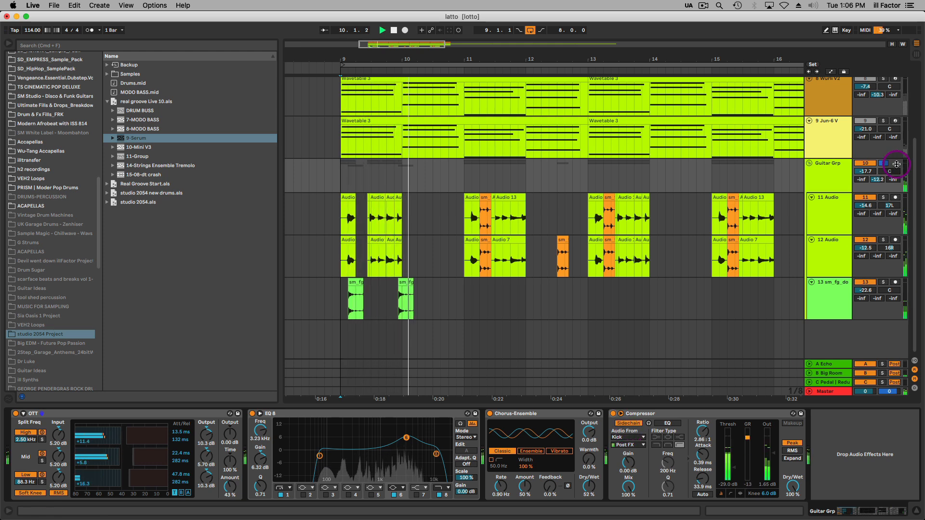
key("space")
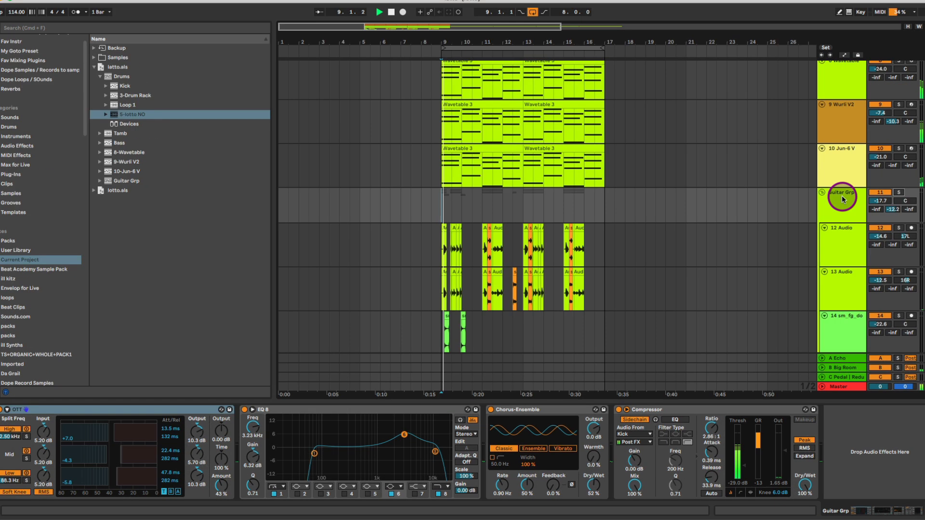
Set the Guitar Grp volume to -16.0 dB during playback and list the Audio Effects categories in the browser.
scroll(643, 241, "down", 2)
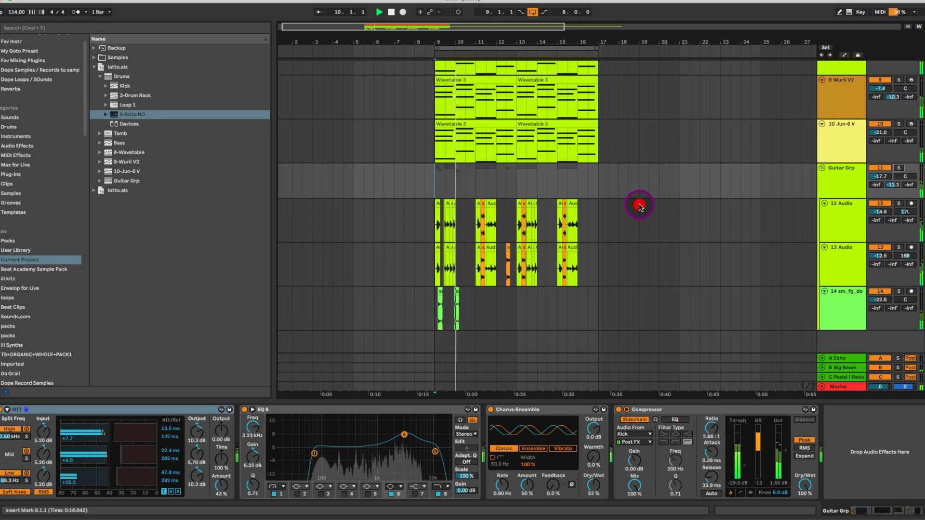
left_click_drag(888, 179, 888, 175)
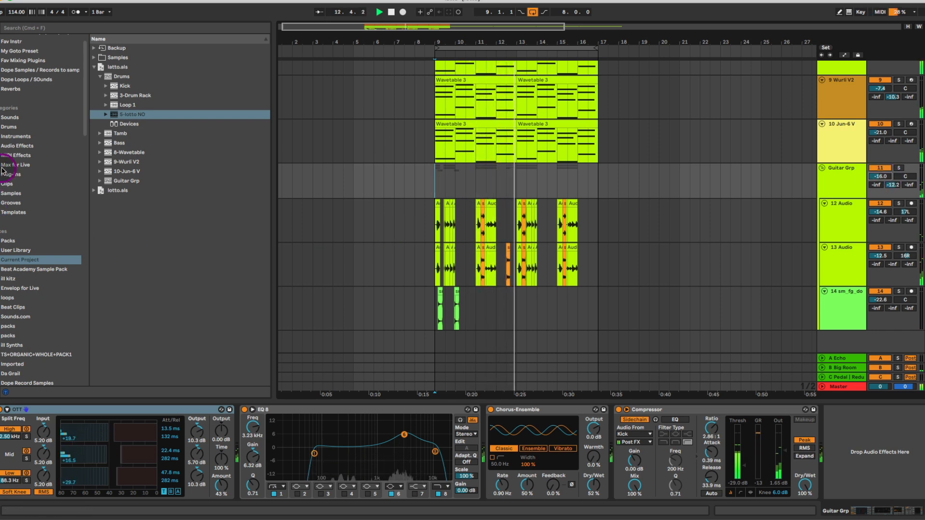
left_click(15, 145)
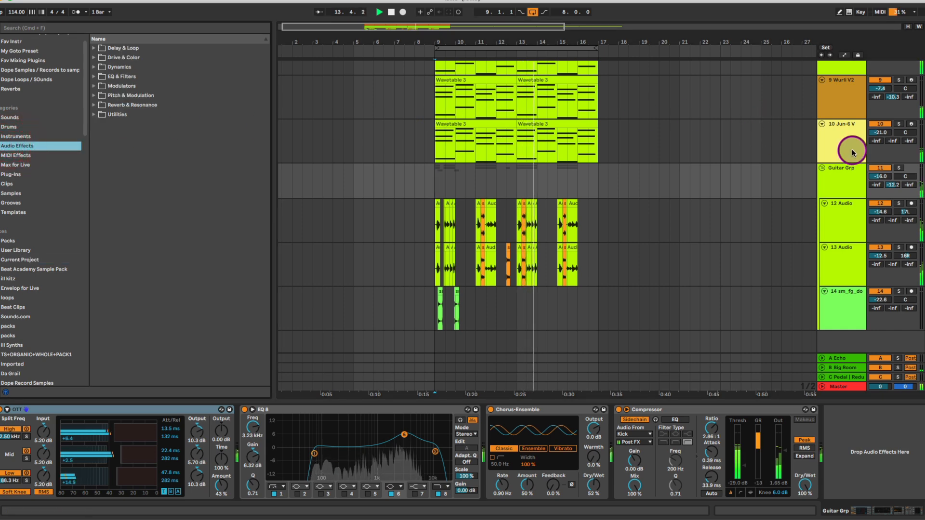
left_click_drag(603, 42, 611, 63)
scroll(584, 172, "left", 3)
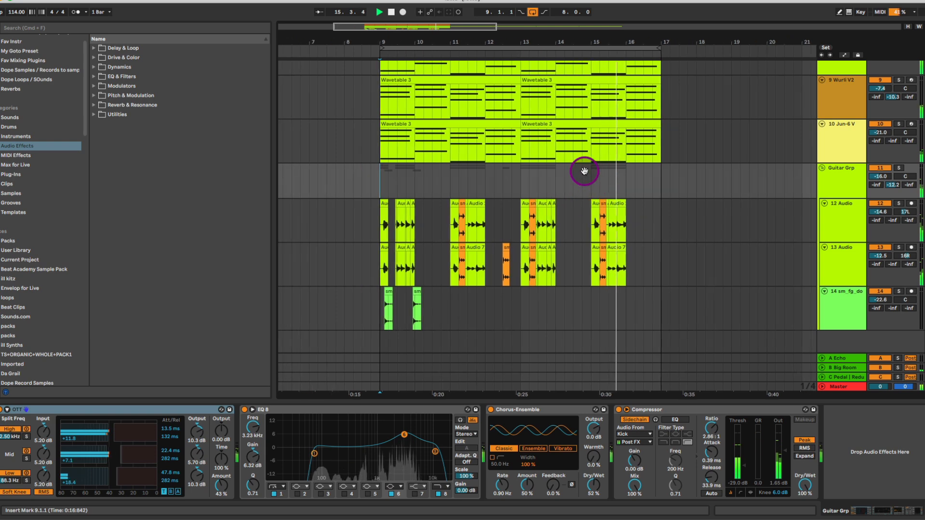